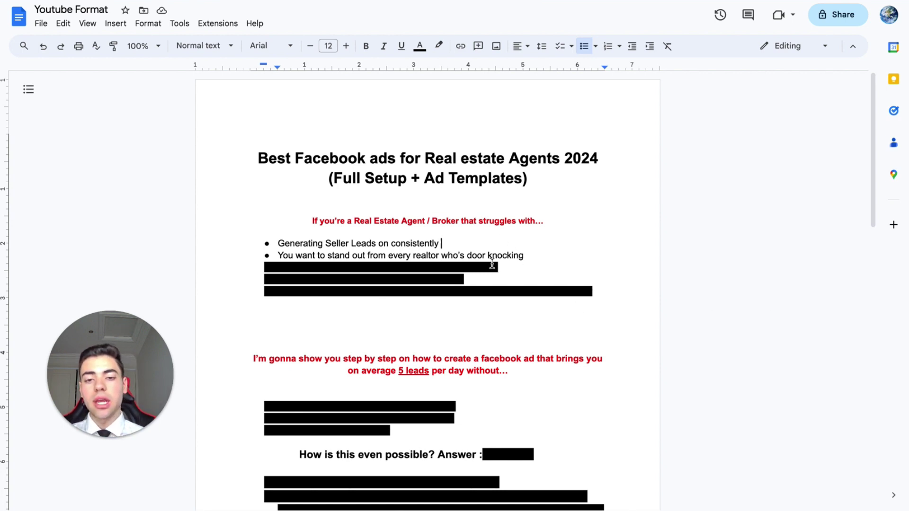
# - Remove the black highlight from the third bullet under "If you're a Real Estate Agent / Broker that struggles with…"
pyautogui.tripleClick(494, 267)
pyautogui.click(446, 51)
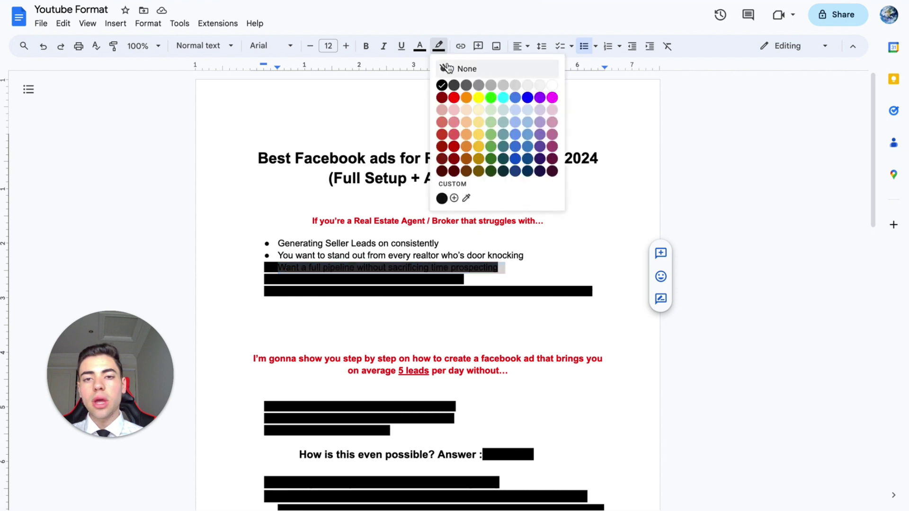
pyautogui.click(448, 66)
pyautogui.click(622, 225)
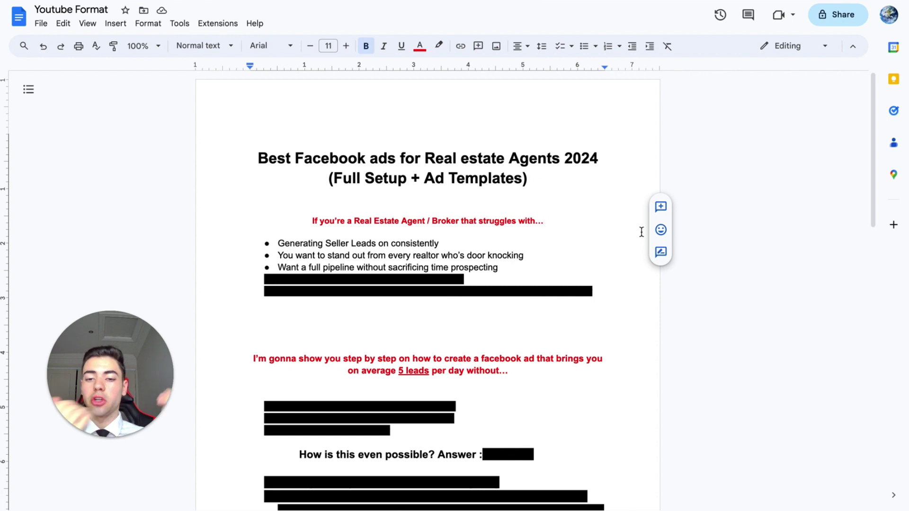
# - Remove the black highlight from the fourth and fifth bullets of the list of agents' struggles
pyautogui.click(469, 279)
pyautogui.keyDown('shift'); pyautogui.click(226, 272); pyautogui.keyUp('shift')
pyautogui.click(439, 46)
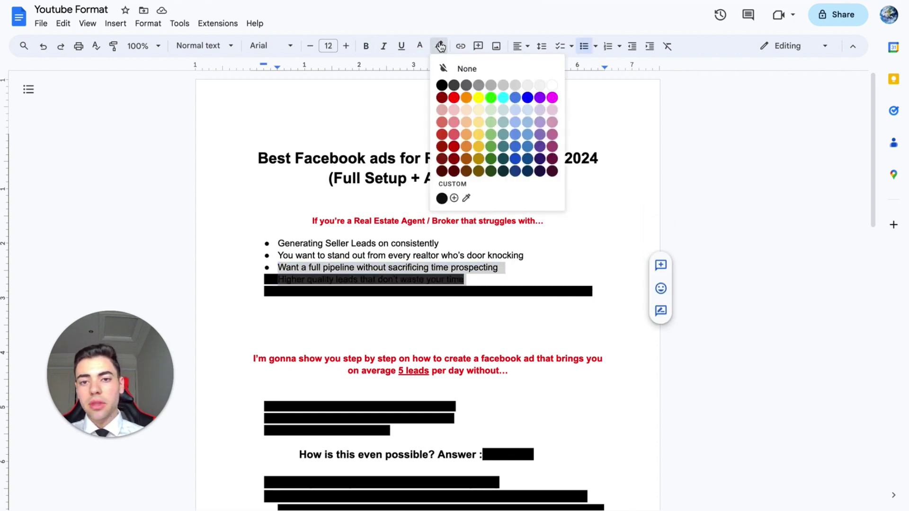
pyautogui.click(453, 65)
pyautogui.click(493, 210)
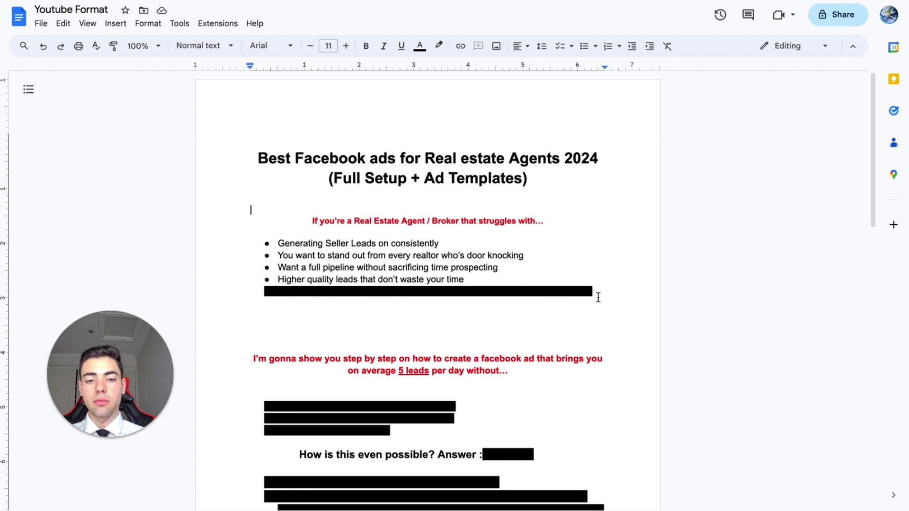
pyautogui.moveTo(598, 296); pyautogui.dragTo(615, 225)
pyautogui.hotkey('ctrl', '\\')
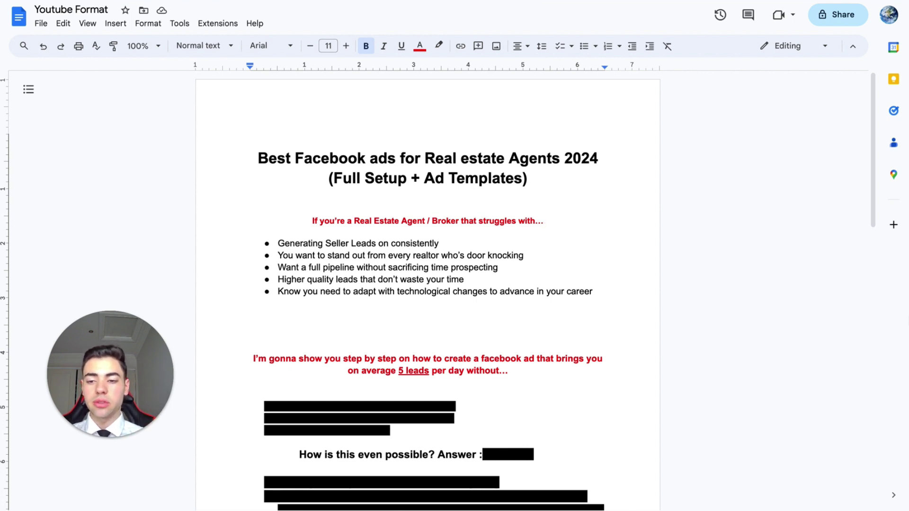
pyautogui.scroll(-2, 688, 387)
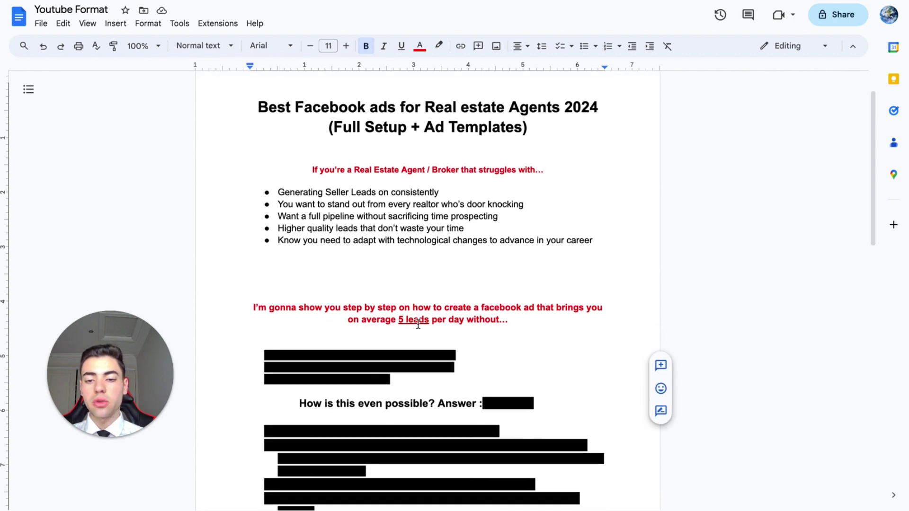
pyautogui.moveTo(461, 352); pyautogui.dragTo(266, 344)
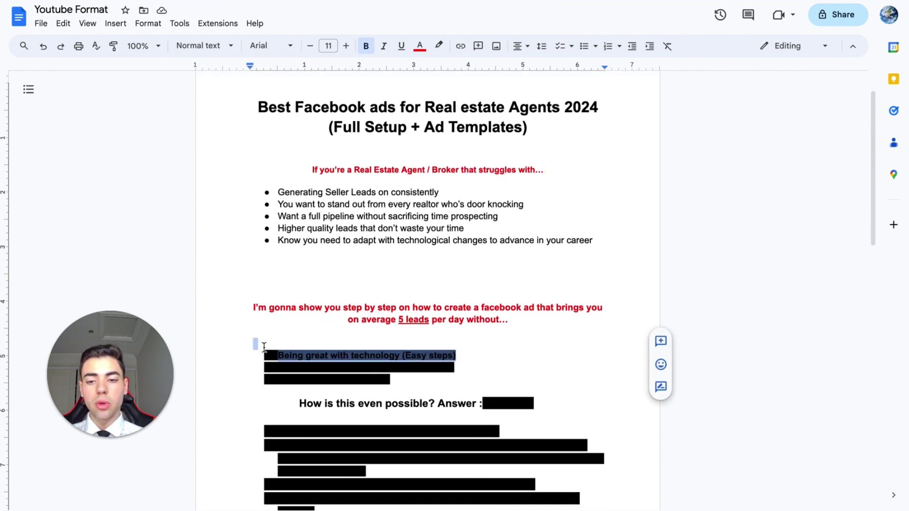
pyautogui.click(440, 48)
pyautogui.click(362, 229)
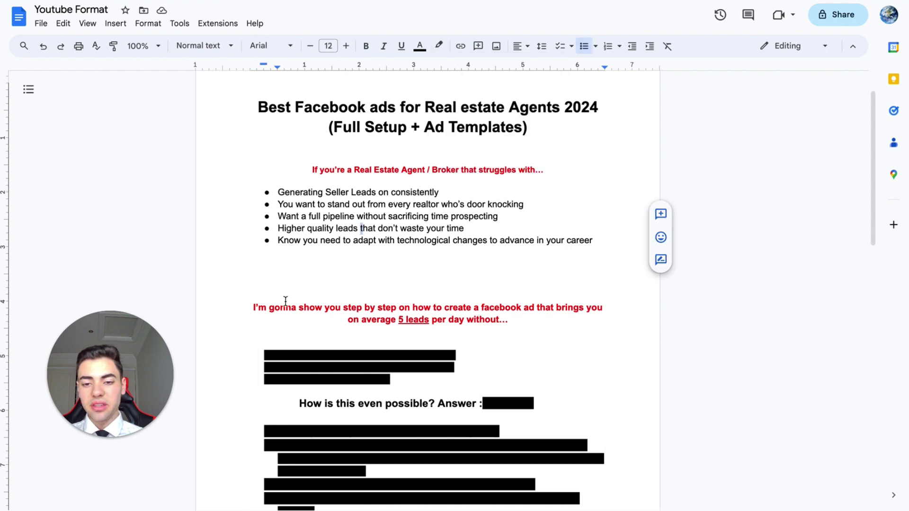
# - Remove the black highlight from the first bullet under the "5 leads per day without…" heading
pyautogui.moveTo(268, 356); pyautogui.dragTo(473, 353)
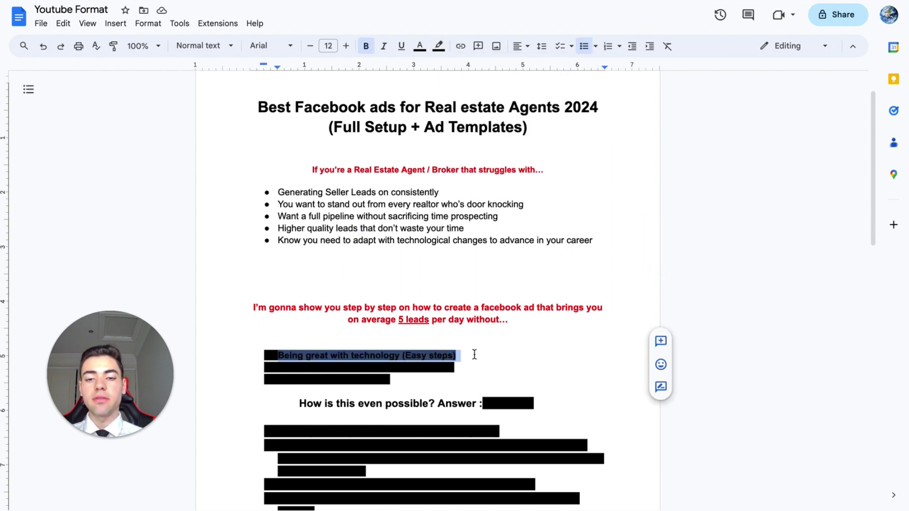
pyautogui.click(439, 46)
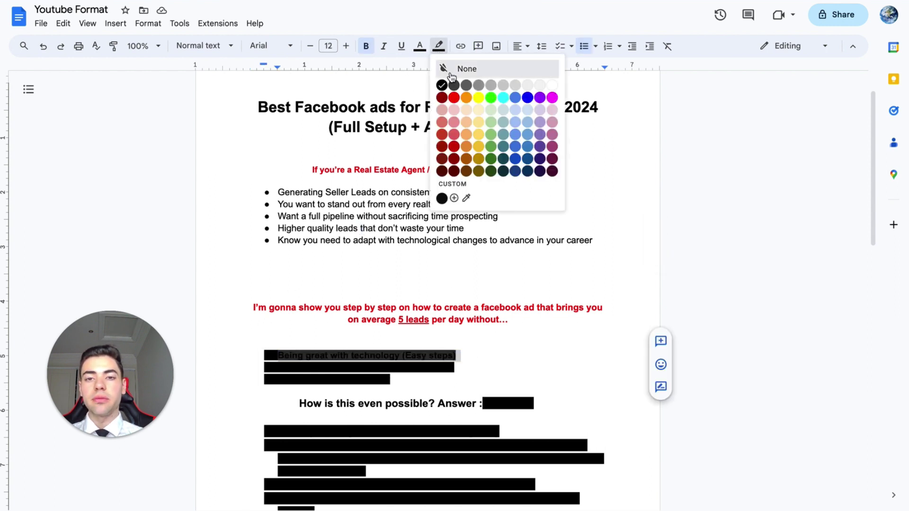
pyautogui.click(450, 71)
pyautogui.click(368, 316)
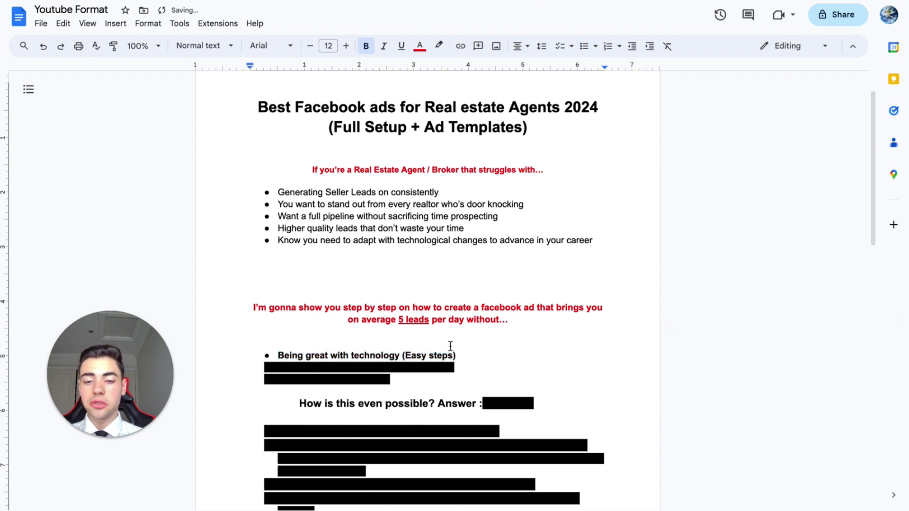
# - Remove the black highlight from the second and third bullets under the "5 leads per day without…" heading
pyautogui.moveTo(456, 367); pyautogui.dragTo(265, 368)
pyautogui.click(439, 46)
pyautogui.click(450, 70)
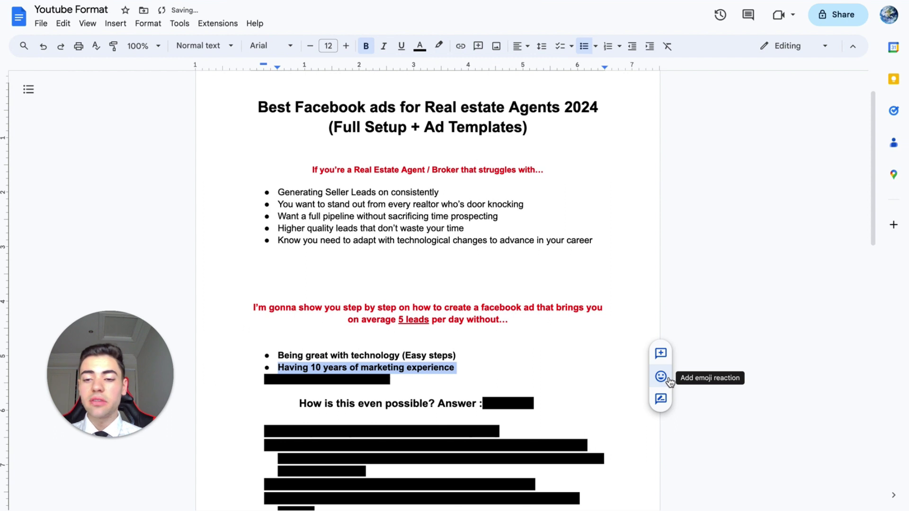
pyautogui.moveTo(441, 384); pyautogui.dragTo(278, 379)
pyautogui.click(439, 53)
pyautogui.click(450, 69)
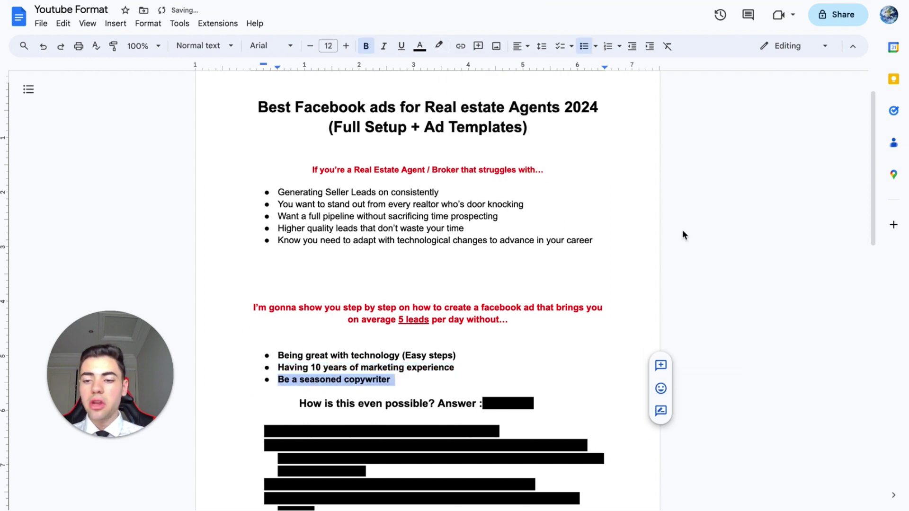
pyautogui.click(580, 324)
# - Remove the black highlight from the answer on the "How is this even possible?" line
pyautogui.moveTo(482, 403); pyautogui.dragTo(568, 403)
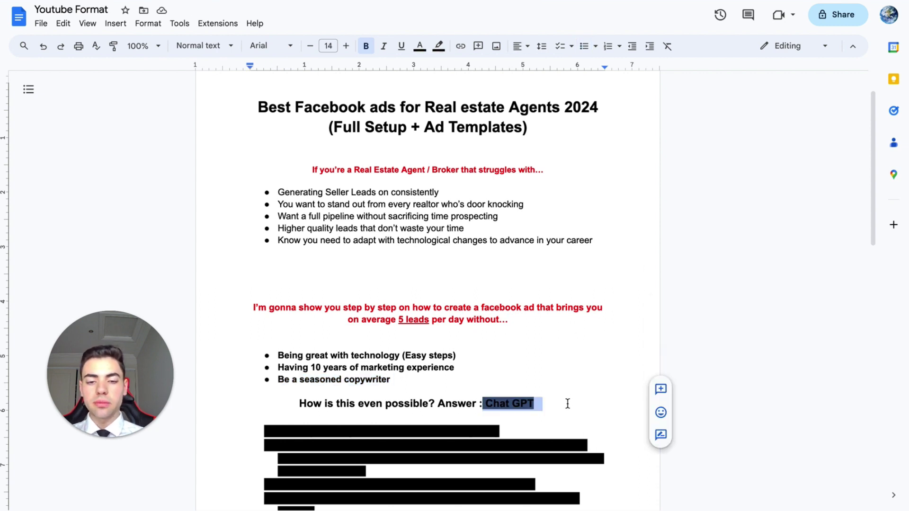
pyautogui.click(438, 46)
pyautogui.click(450, 68)
pyautogui.click(693, 414)
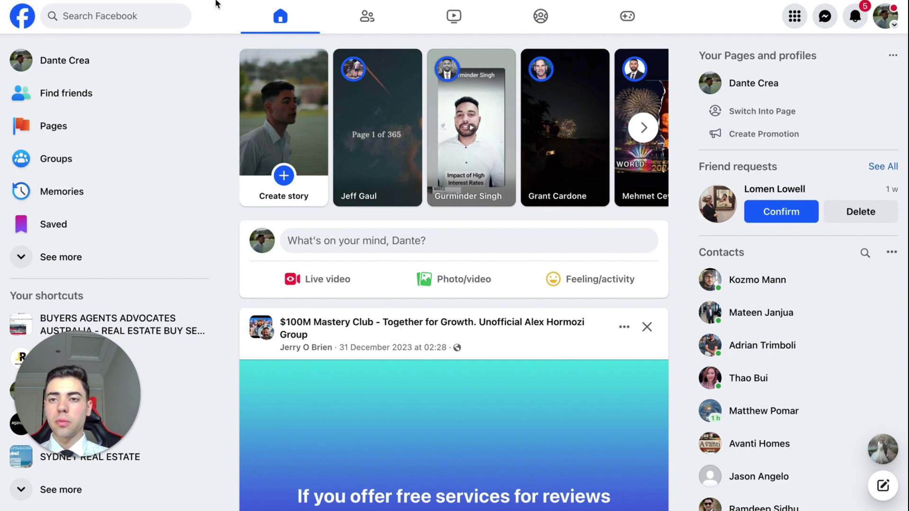
# - In Facebook, open the list of Pages you manage and look through it
pyautogui.click(801, 25)
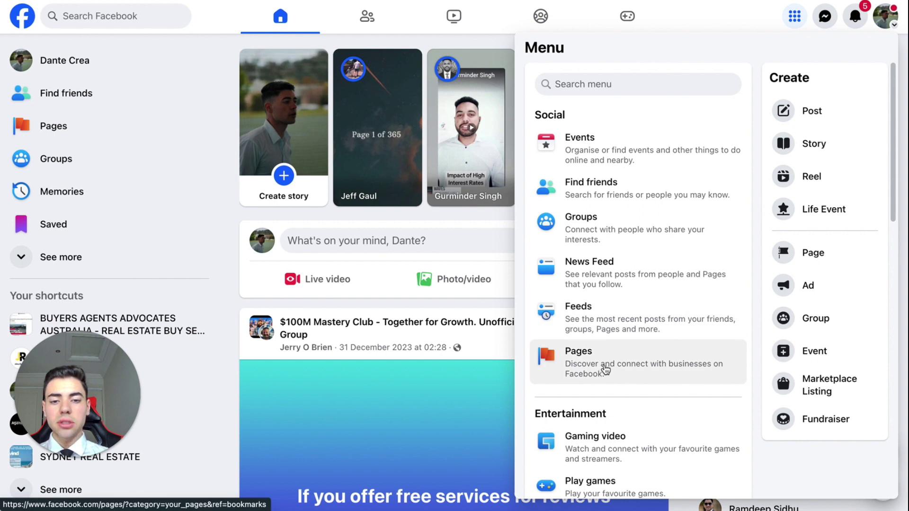
pyautogui.click(606, 370)
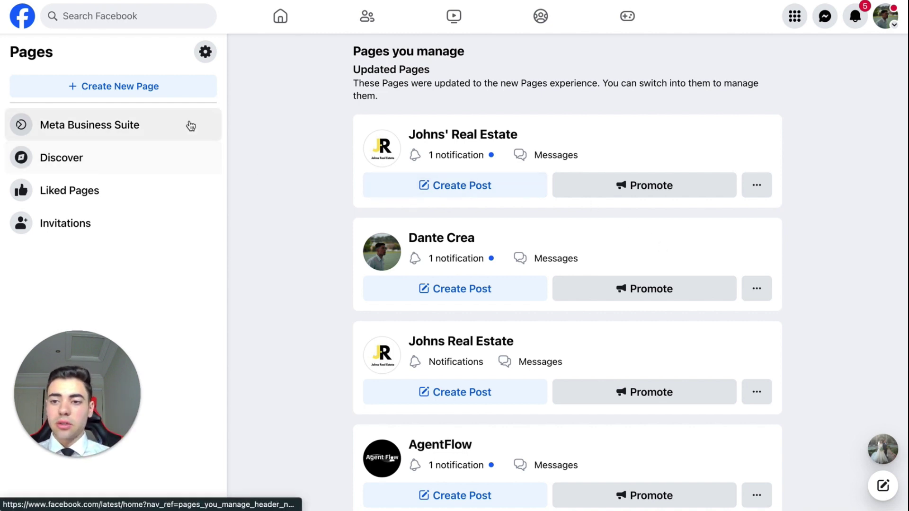
pyautogui.scroll(-1, 395, 164)
pyautogui.scroll(1, 426, 180)
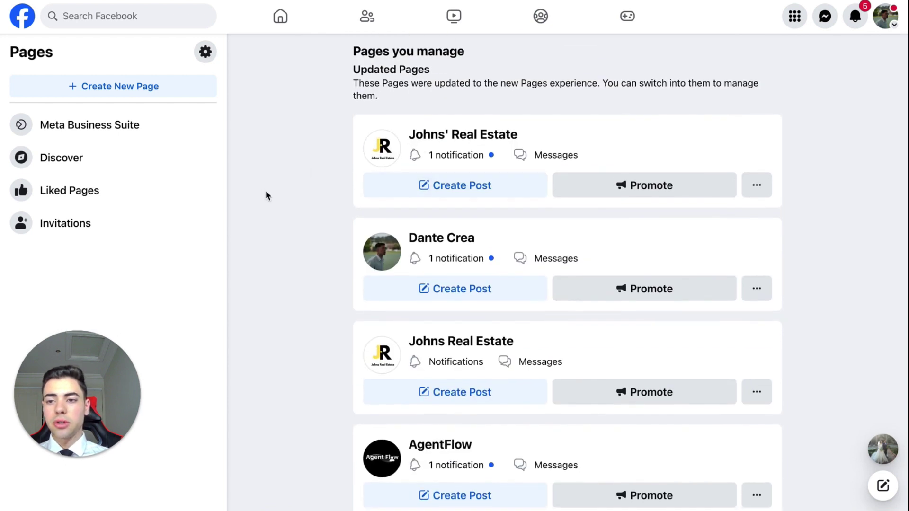
# - Switch into the second managed Page and open it in Meta Business Suite, keeping that Page as the business asset
pyautogui.click(425, 242)
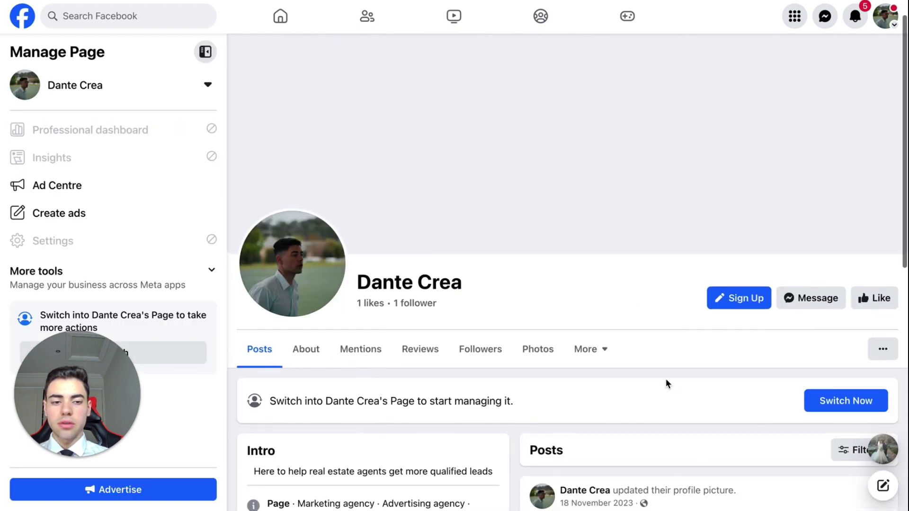
pyautogui.click(816, 405)
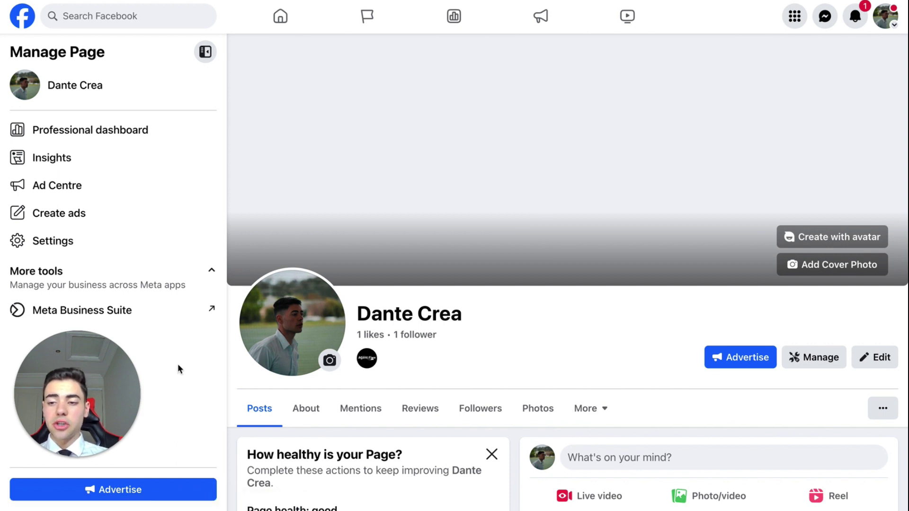
pyautogui.click(180, 318)
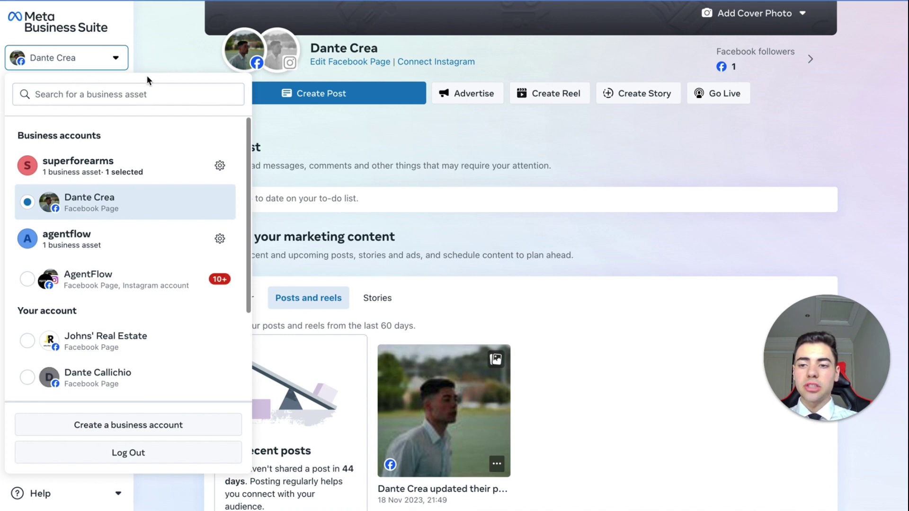
pyautogui.click(95, 61)
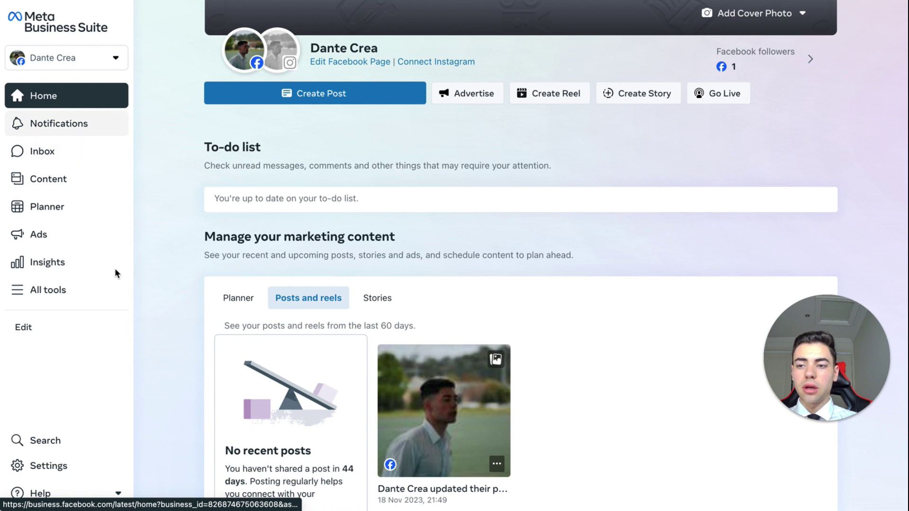
# - Find Ads Manager among the Advertise tools in Meta Business Suite and open it
pyautogui.click(91, 301)
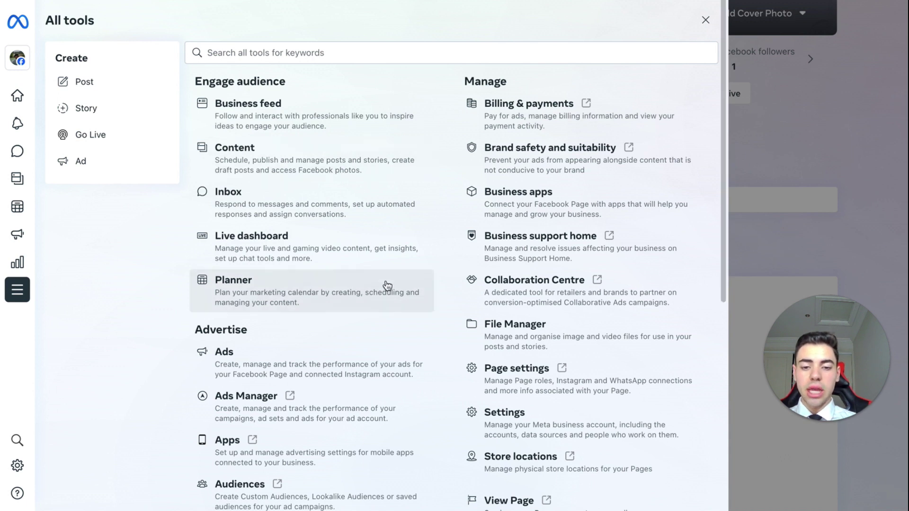
pyautogui.scroll(-3, 387, 285)
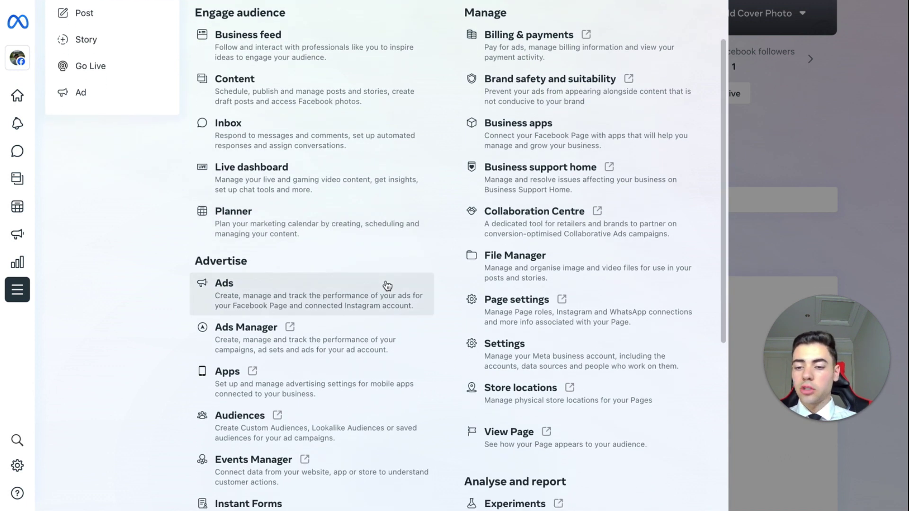
pyautogui.moveTo(258, 259); pyautogui.dragTo(169, 263)
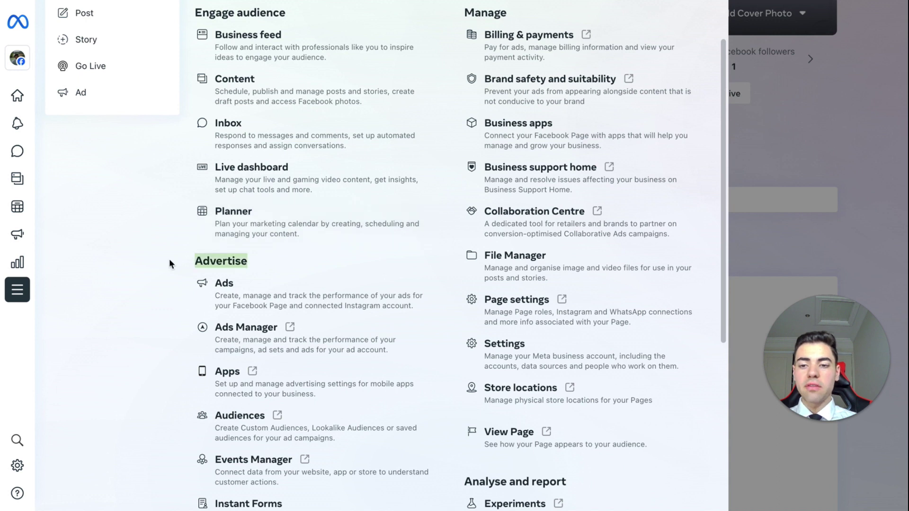
pyautogui.click(277, 331)
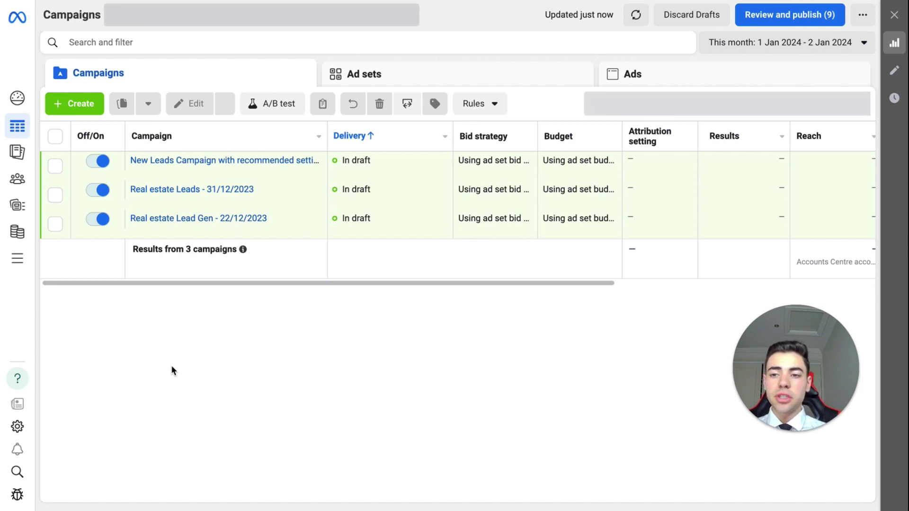
# - Create a new Auction campaign with the Leads objective, using the Recommended settings setup
pyautogui.click(75, 110)
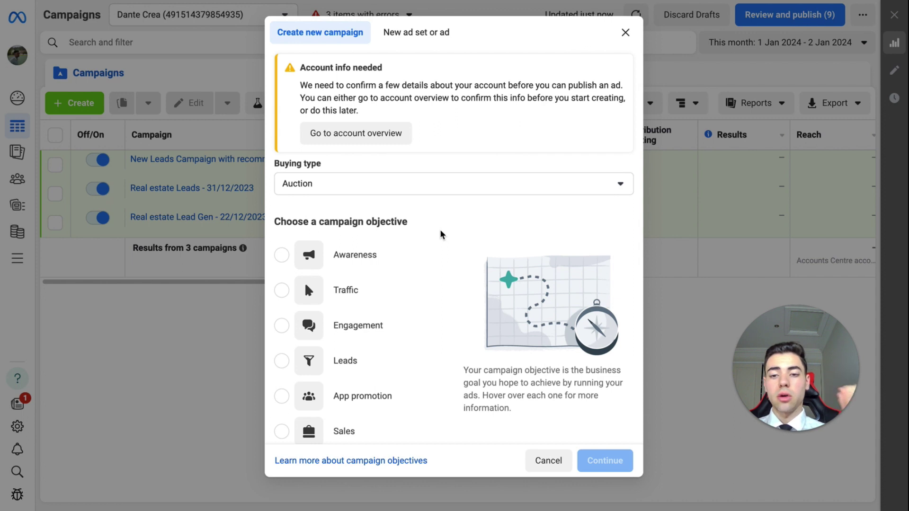
pyautogui.moveTo(378, 245)
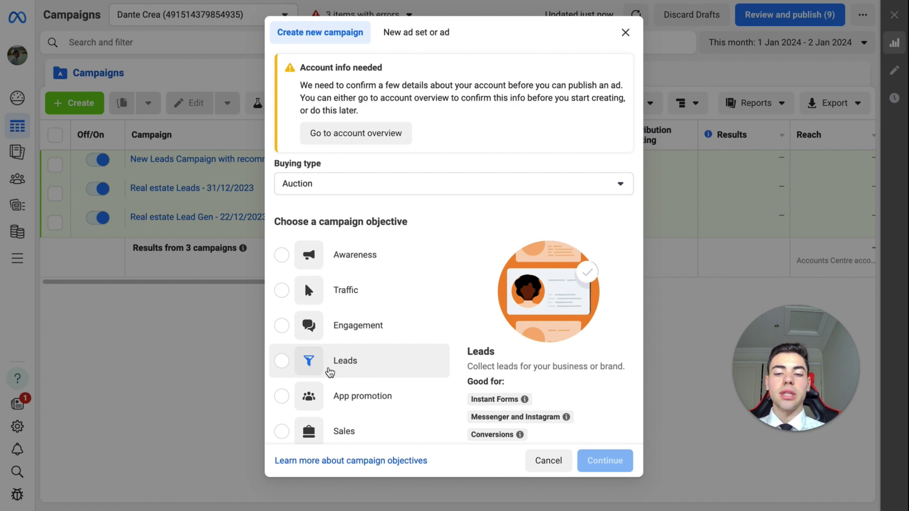
pyautogui.click(330, 371)
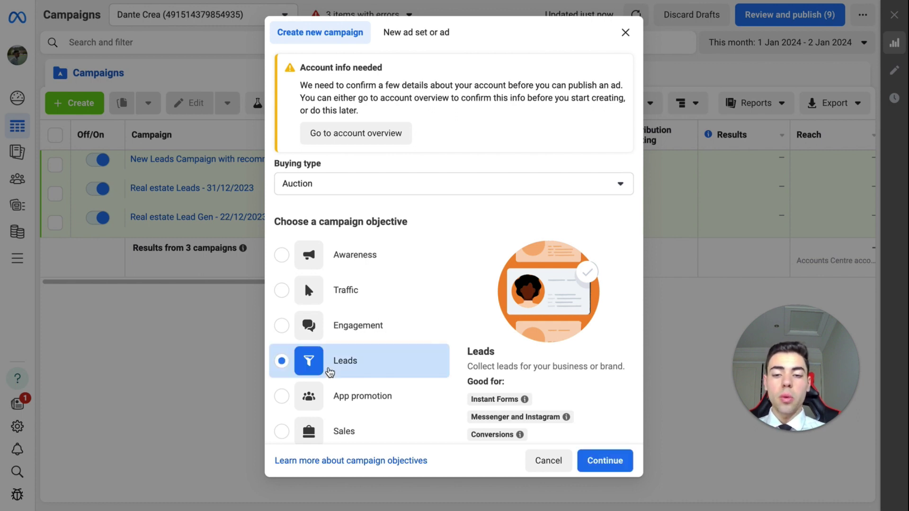
pyautogui.click(602, 459)
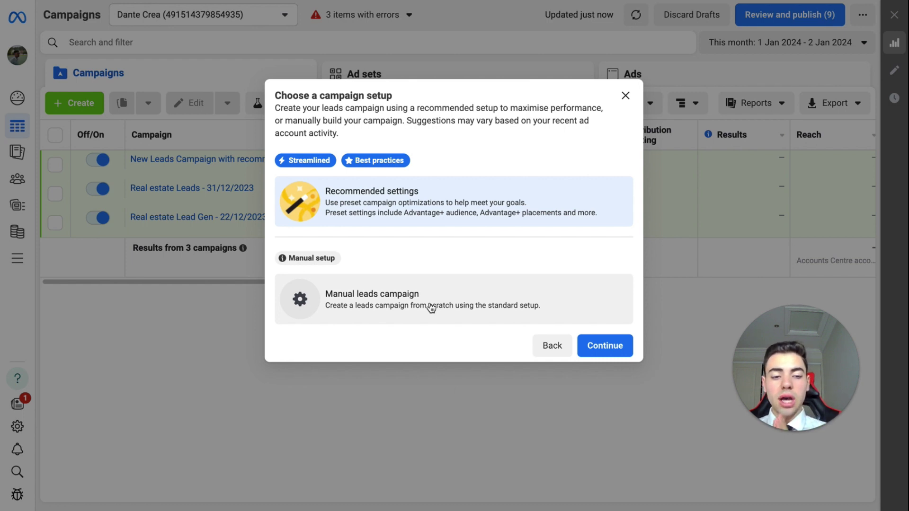
pyautogui.click(597, 348)
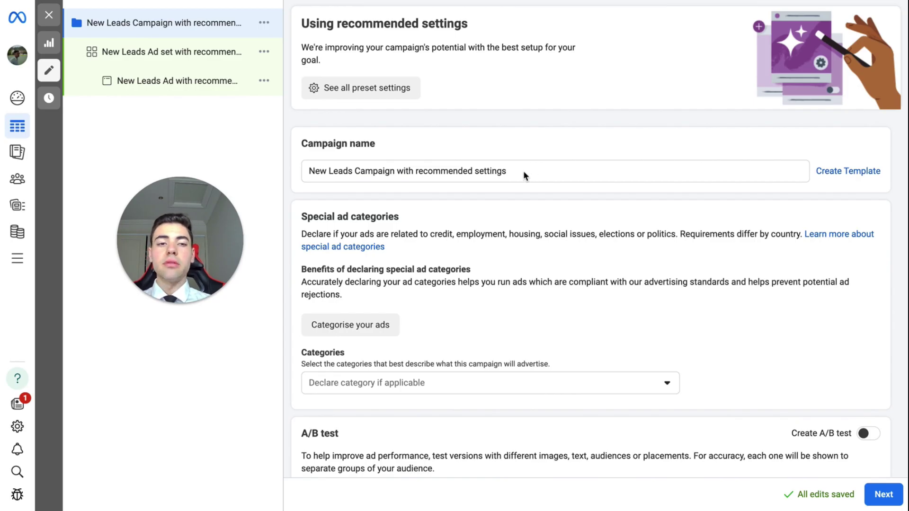
# - Rename the campaign as "Real estate leads - 2/1/2024"
pyautogui.click(505, 170)
pyautogui.moveTo(516, 172); pyautogui.dragTo(290, 170)
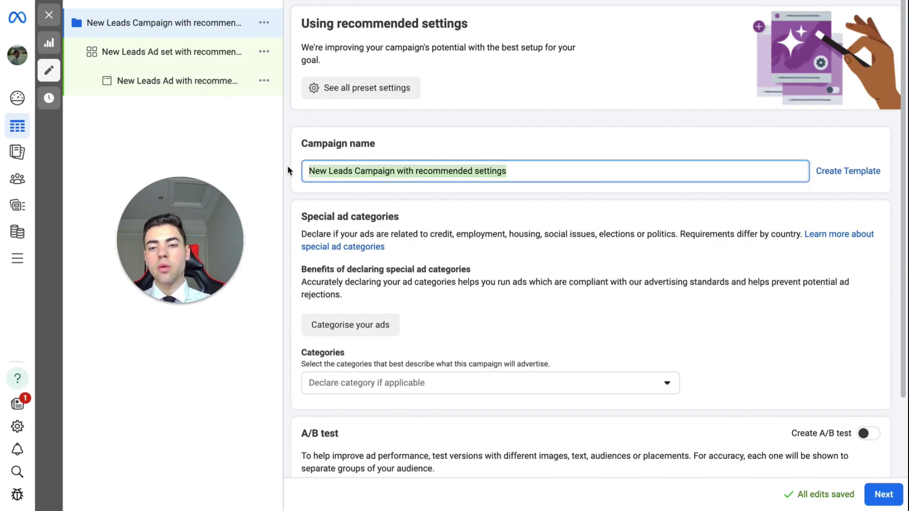
pyautogui.press('BackSpace')
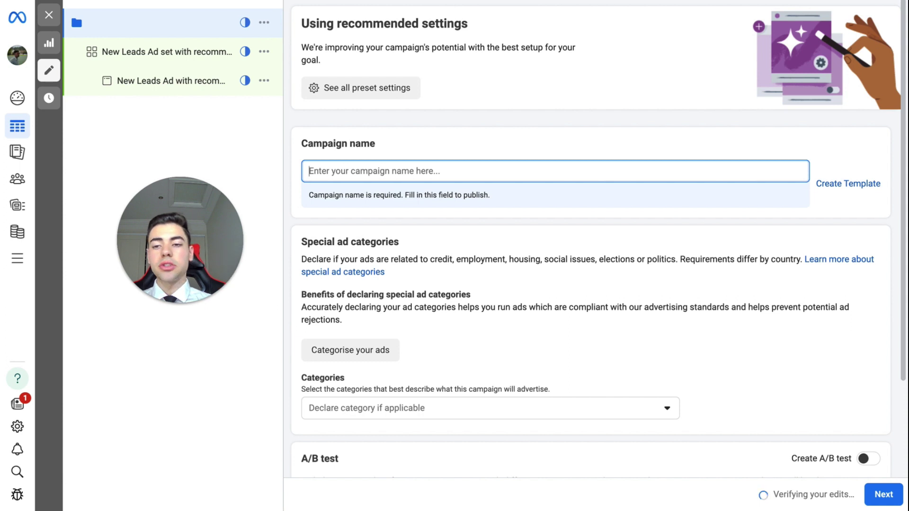
pyautogui.write('Rea')
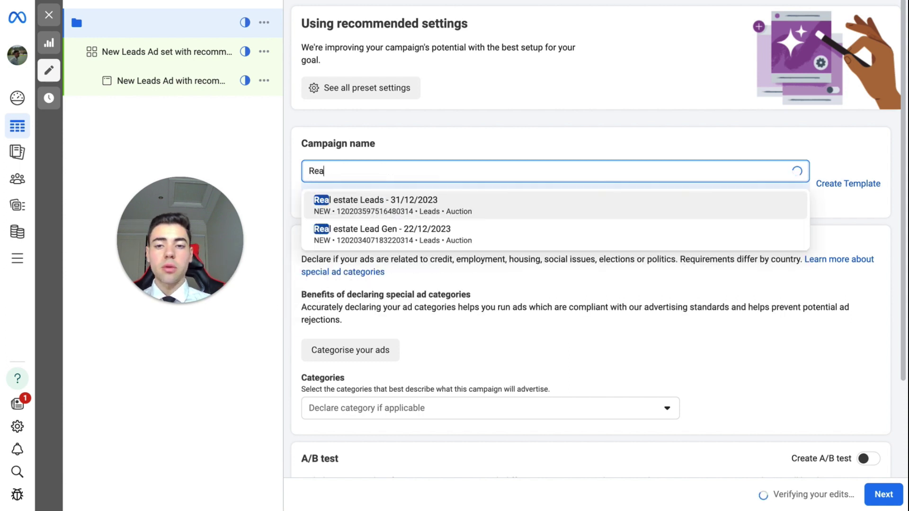
pyautogui.write('l estate lea')
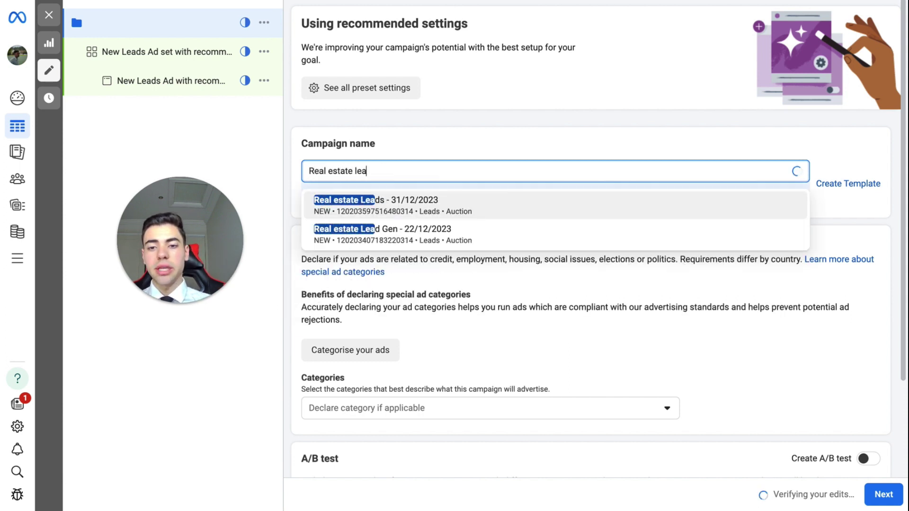
pyautogui.write('ds -')
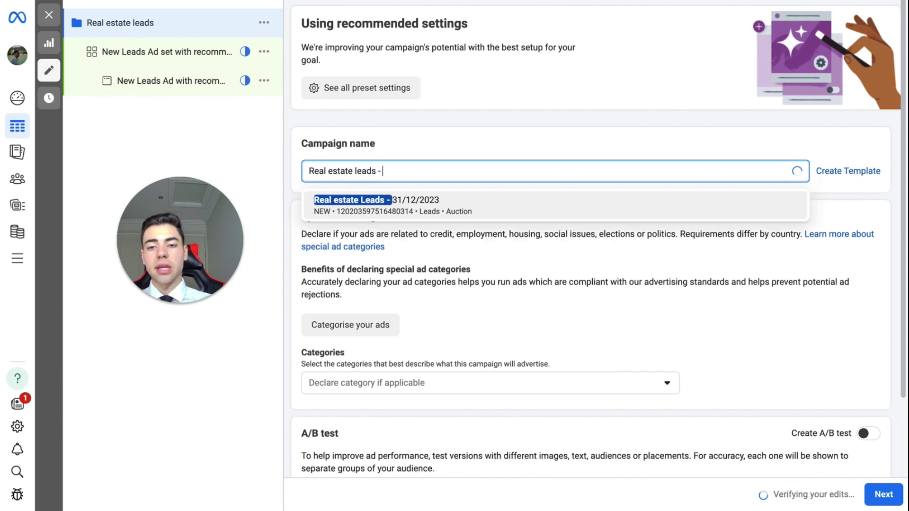
pyautogui.write(' 2/1/2024')
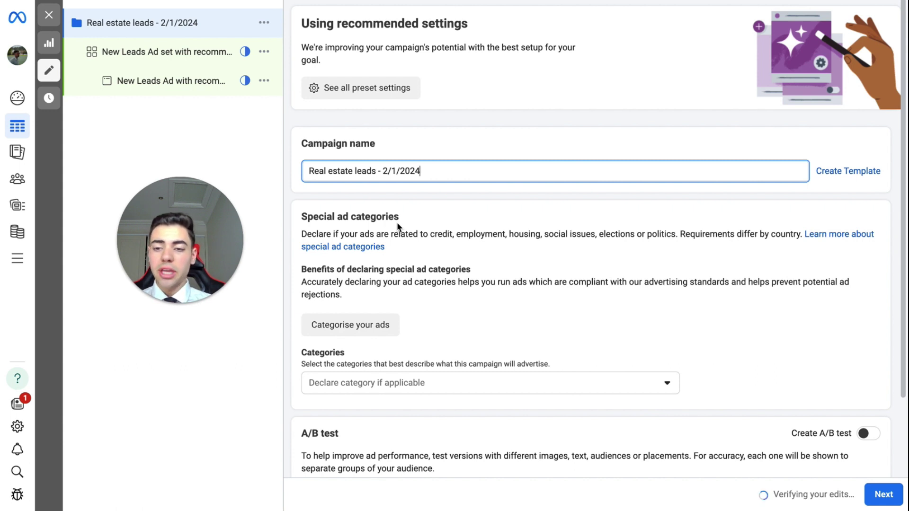
pyautogui.click(451, 214)
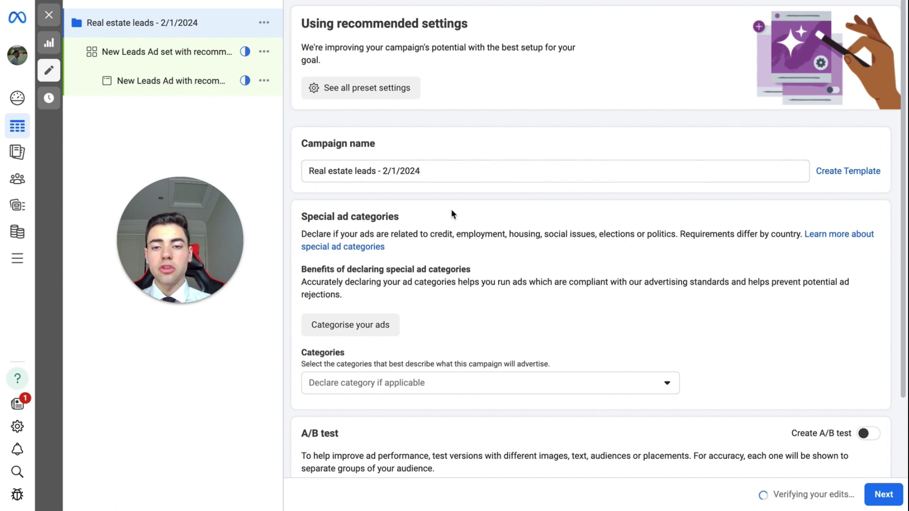
# - Declare Housing as the campaign's special ad category and continue to the ad set settings
pyautogui.scroll(-2, 451, 213)
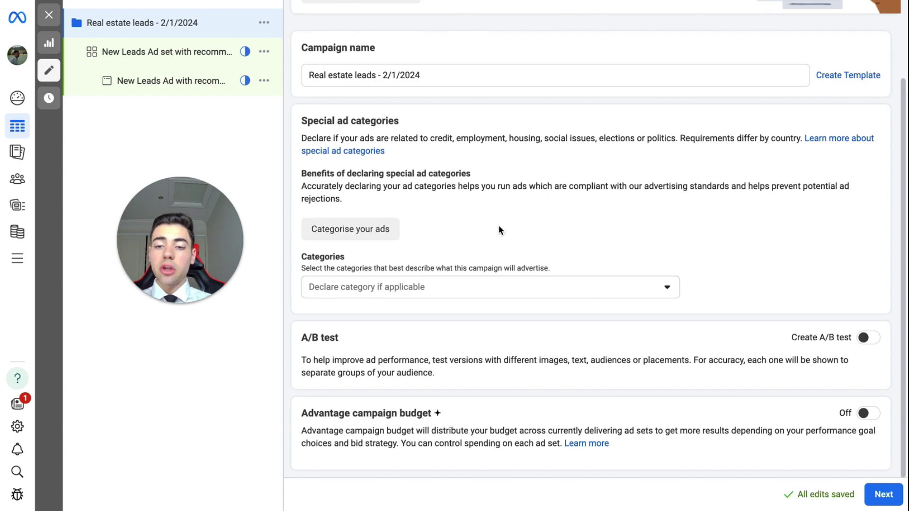
pyautogui.click(456, 286)
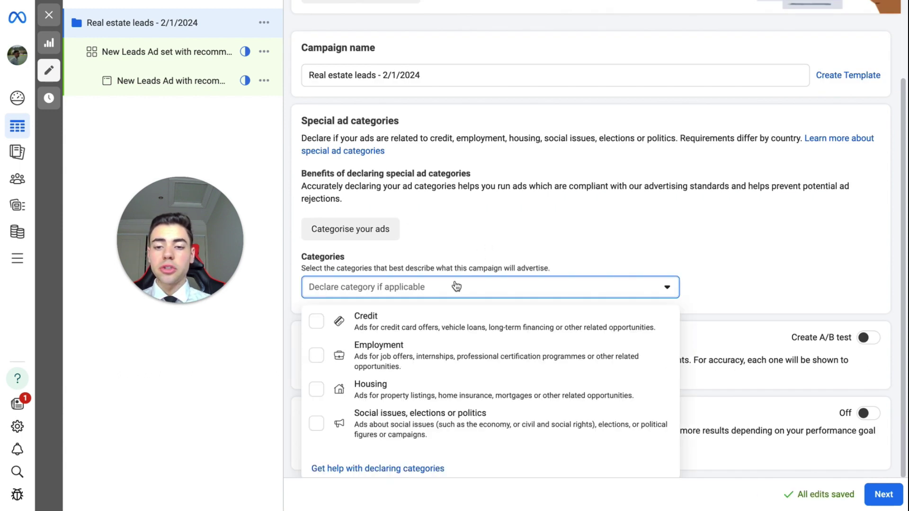
pyautogui.click(396, 387)
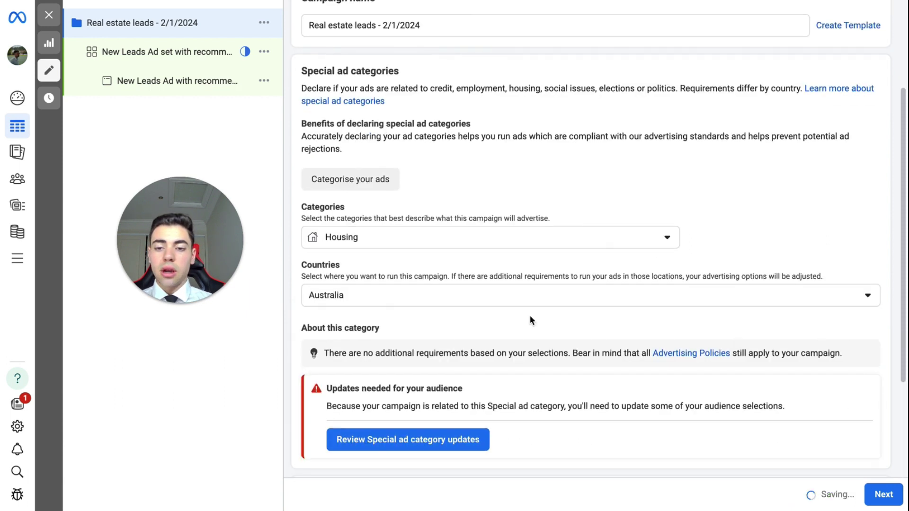
pyautogui.scroll(-3, 438, 386)
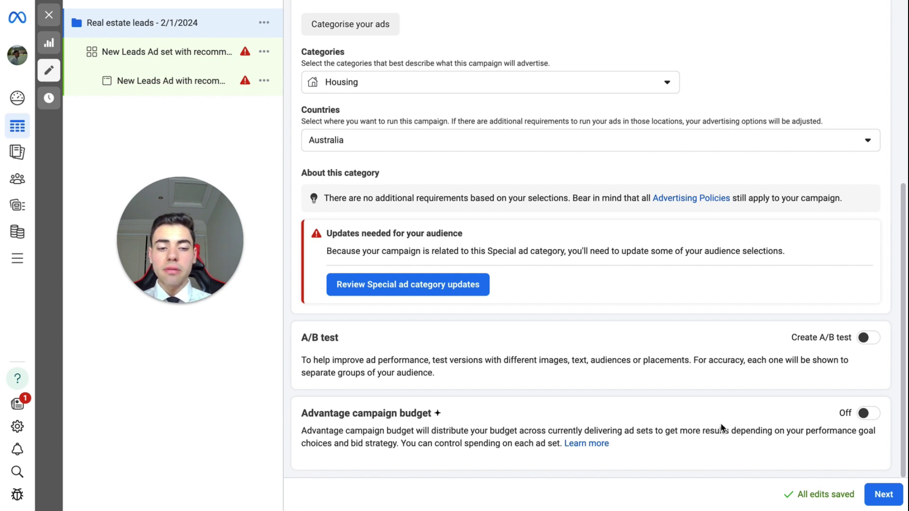
pyautogui.click(883, 496)
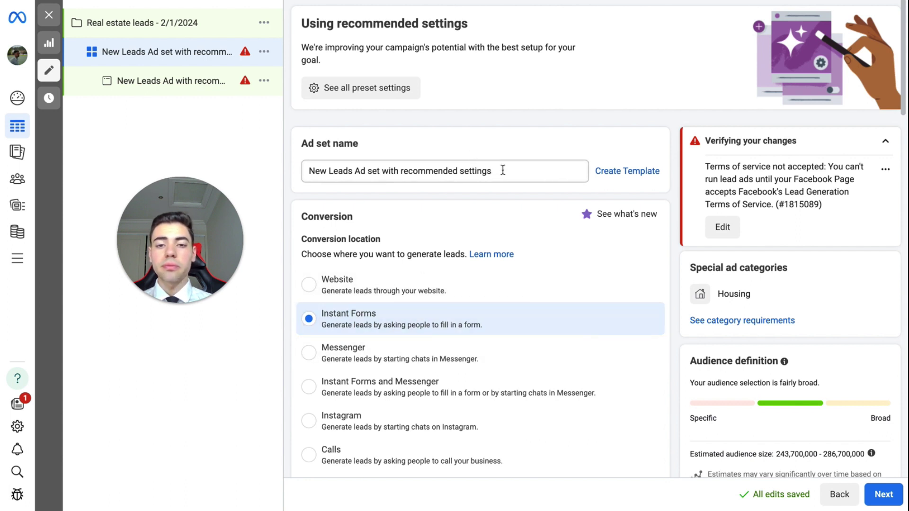
# - Rename the ad set as "Lead form - 2024"
pyautogui.moveTo(503, 169); pyautogui.dragTo(291, 169)
pyautogui.press('BackSpace')
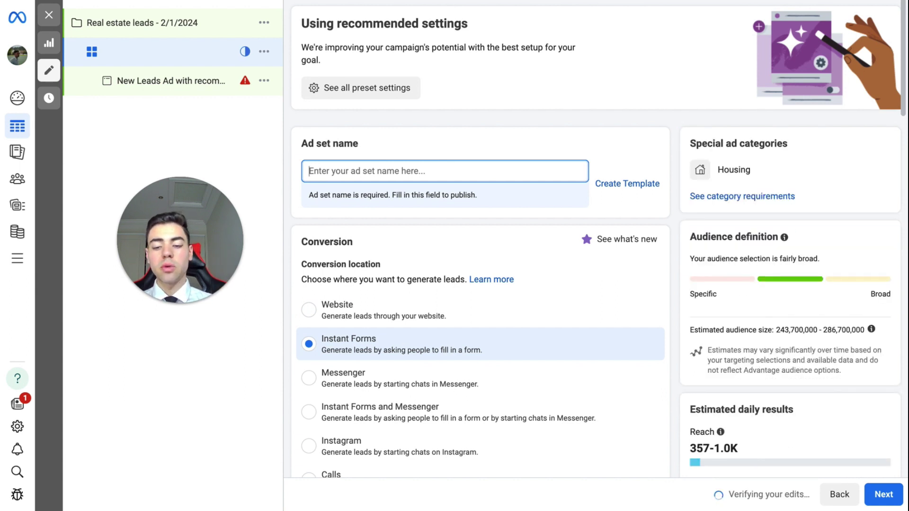
pyautogui.write('Lead form - 2024')
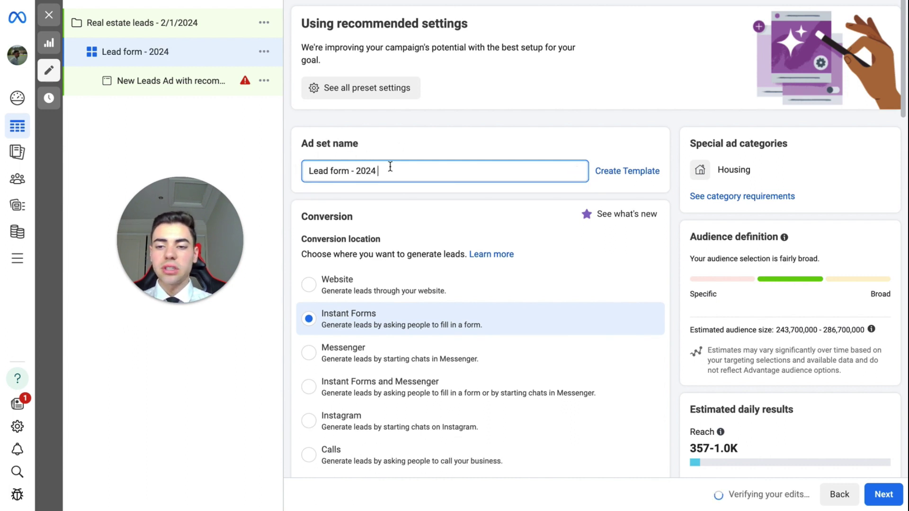
pyautogui.scroll(-1, 438, 152)
pyautogui.click(439, 152)
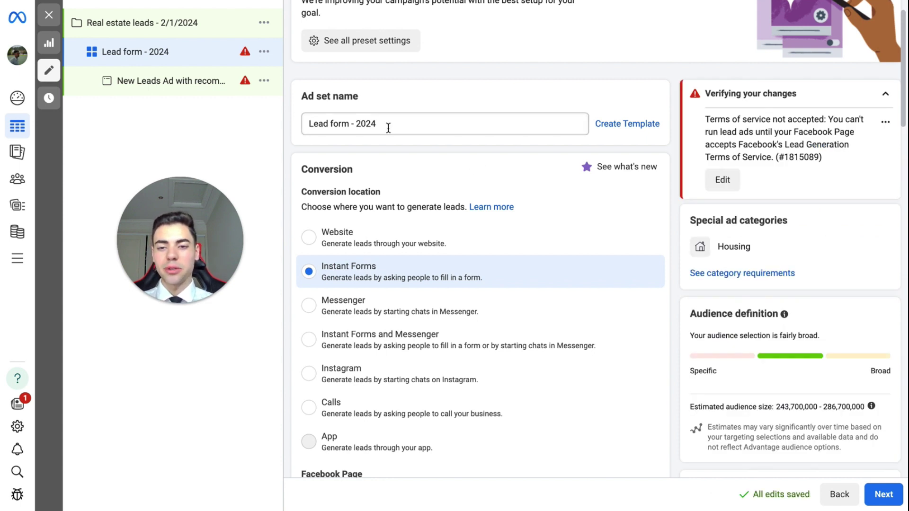
# - Keep Instant Forms as the conversion location and switch the ad set's Facebook Page to Johns Real Estate
pyautogui.moveTo(300, 191); pyautogui.dragTo(422, 193)
pyautogui.click(420, 194)
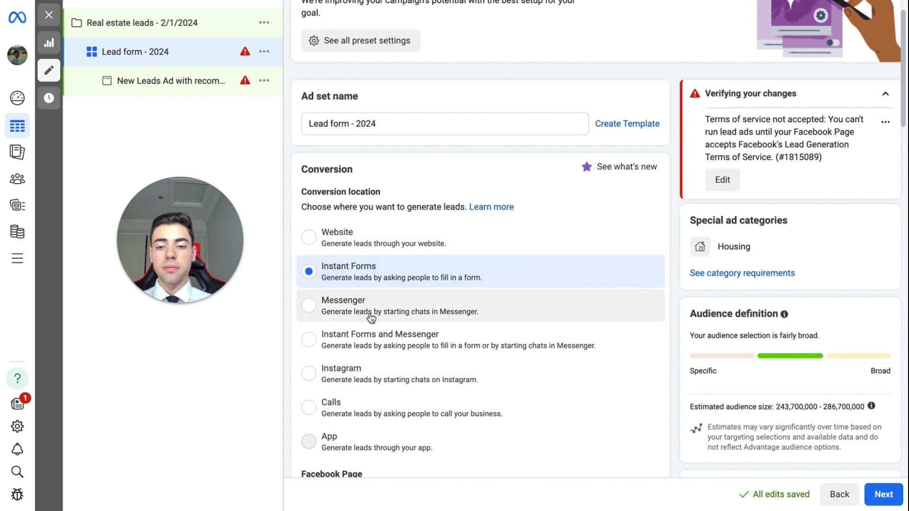
pyautogui.scroll(-1, 364, 381)
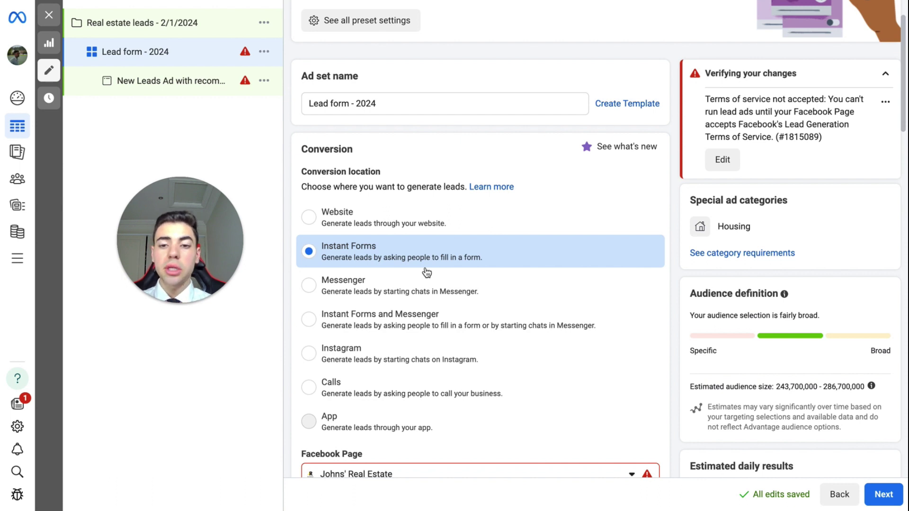
pyautogui.scroll(-4, 427, 272)
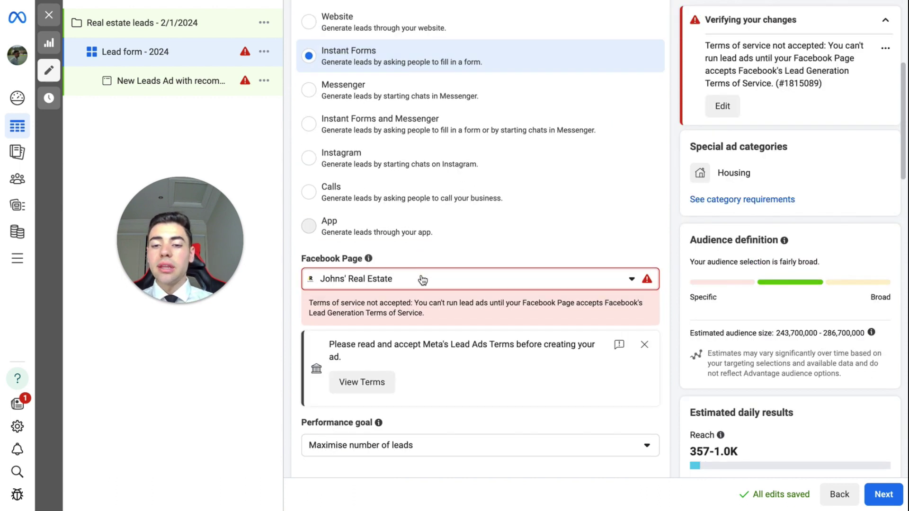
pyautogui.click(420, 278)
pyautogui.scroll(2, 419, 433)
pyautogui.scroll(-2, 417, 435)
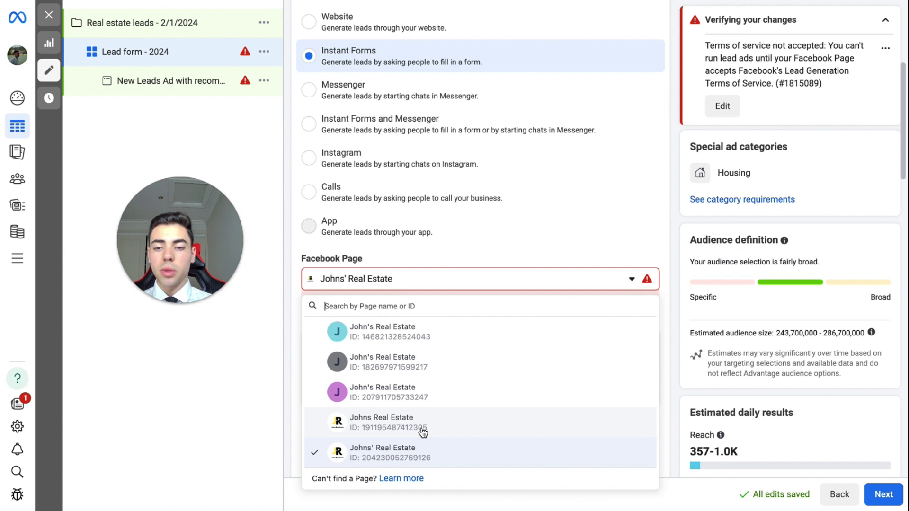
pyautogui.click(410, 422)
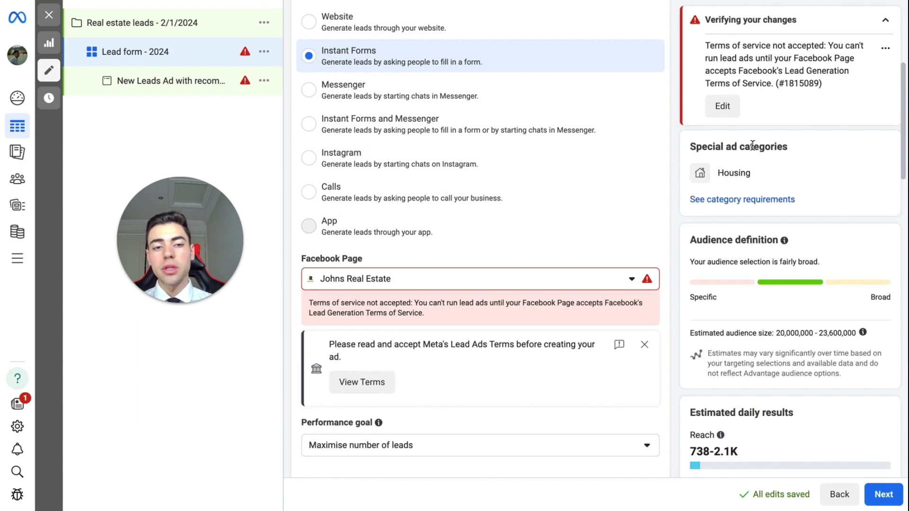
# - Review the audience definition and keep Maximise number of leads as the ad set's performance goal
pyautogui.scroll(-4, 785, 199)
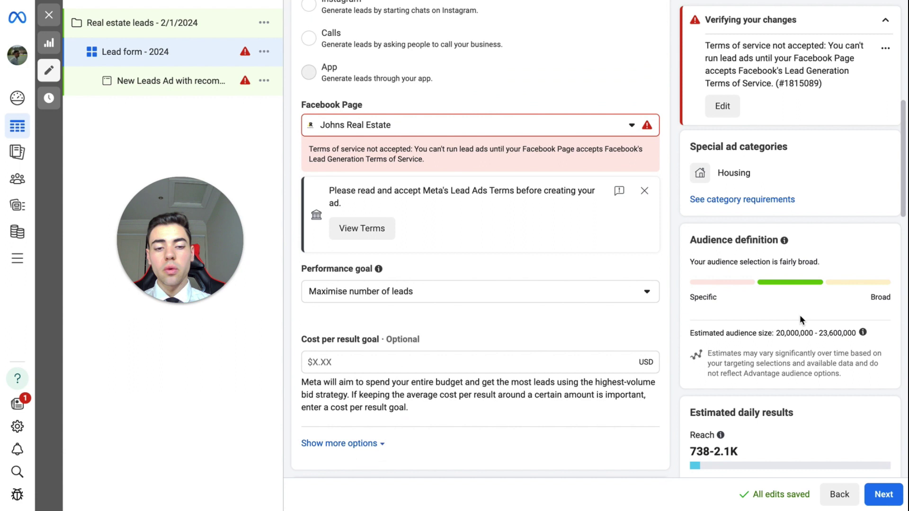
pyautogui.moveTo(799, 314); pyautogui.dragTo(855, 401)
pyautogui.scroll(-1, 855, 401)
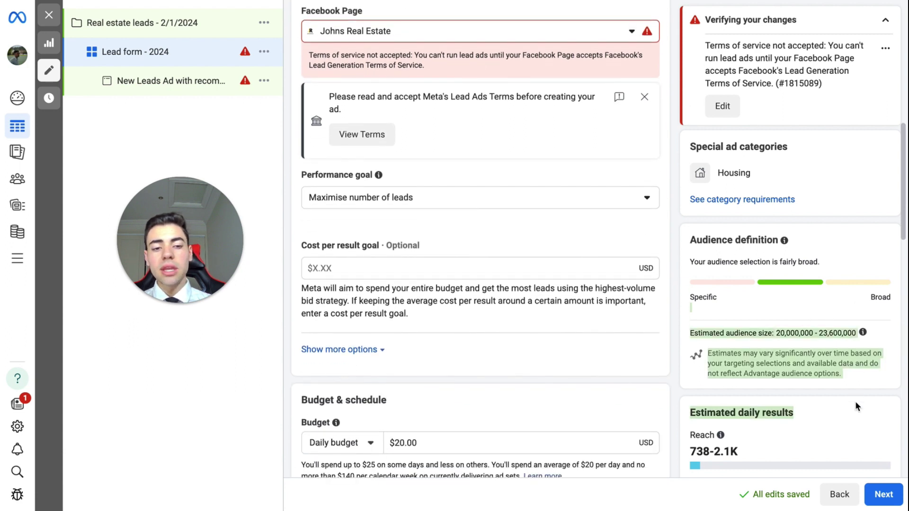
pyautogui.click(855, 401)
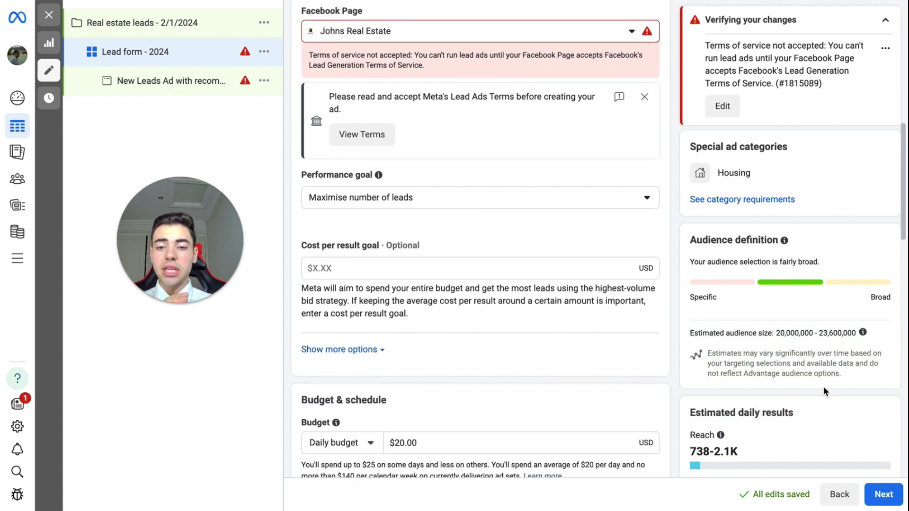
pyautogui.scroll(2, 621, 237)
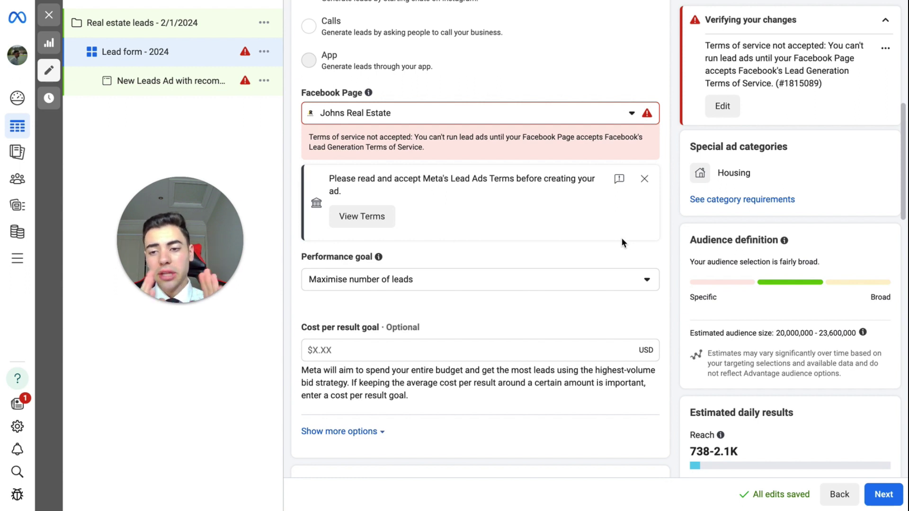
pyautogui.scroll(-2, 528, 280)
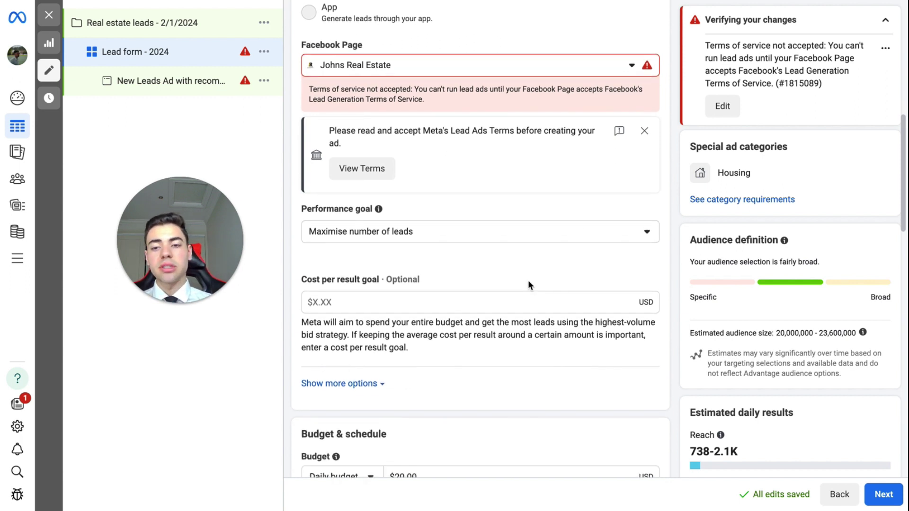
pyautogui.click(512, 208)
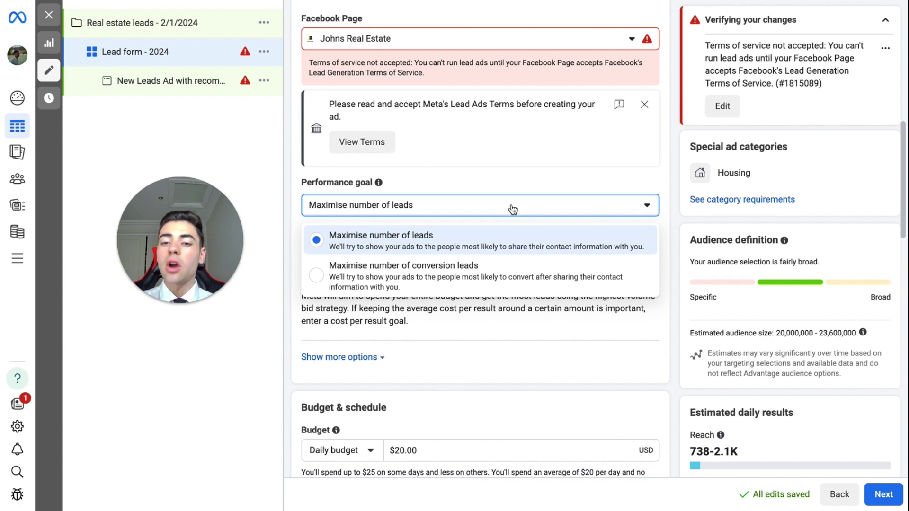
pyautogui.click(475, 238)
# - Set the ad set's daily budget to $15.00
pyautogui.scroll(-3, 468, 297)
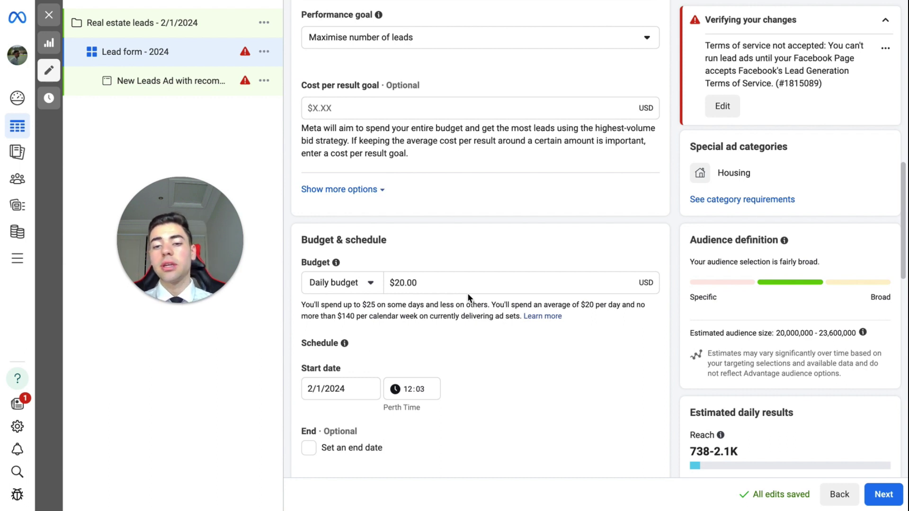
pyautogui.click(403, 281)
pyautogui.press('BackSpace')
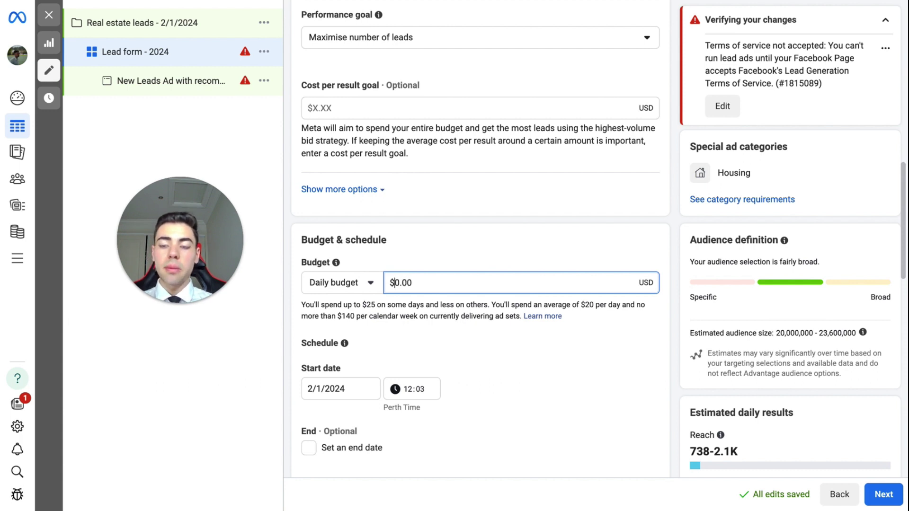
pyautogui.write('15')
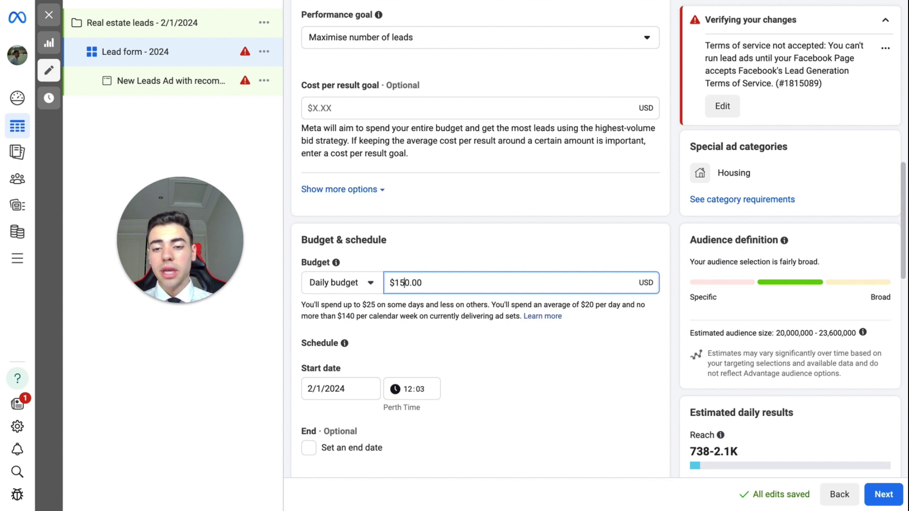
pyautogui.press('Delete')
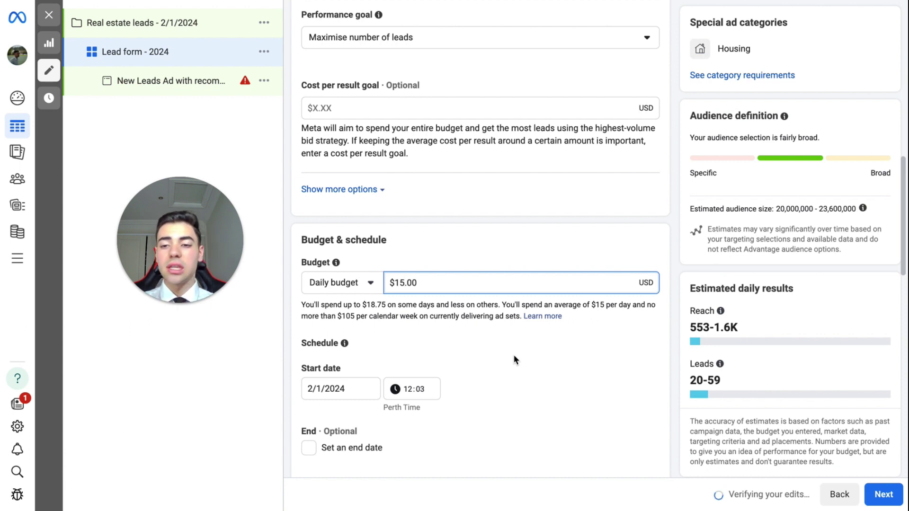
pyautogui.click(538, 356)
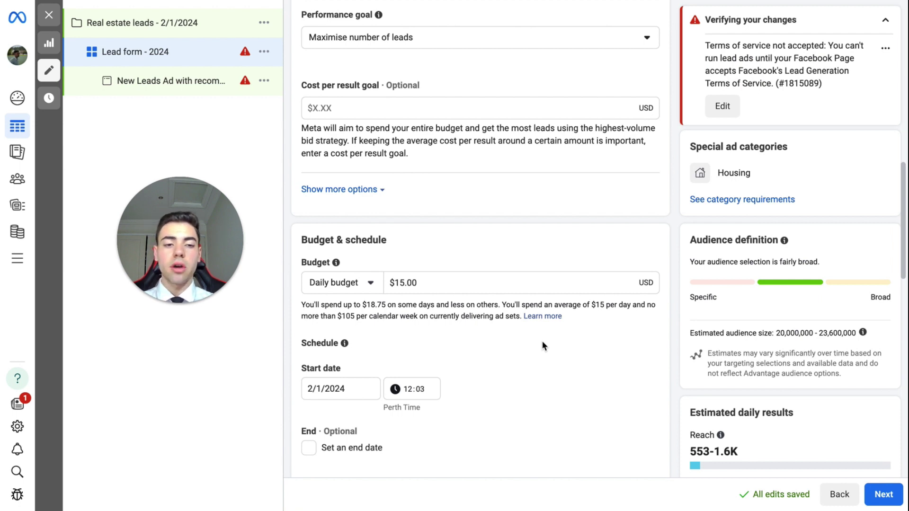
# - Schedule the ad set to start on 2/1/2024 at 09:00
pyautogui.scroll(-1, 681, 340)
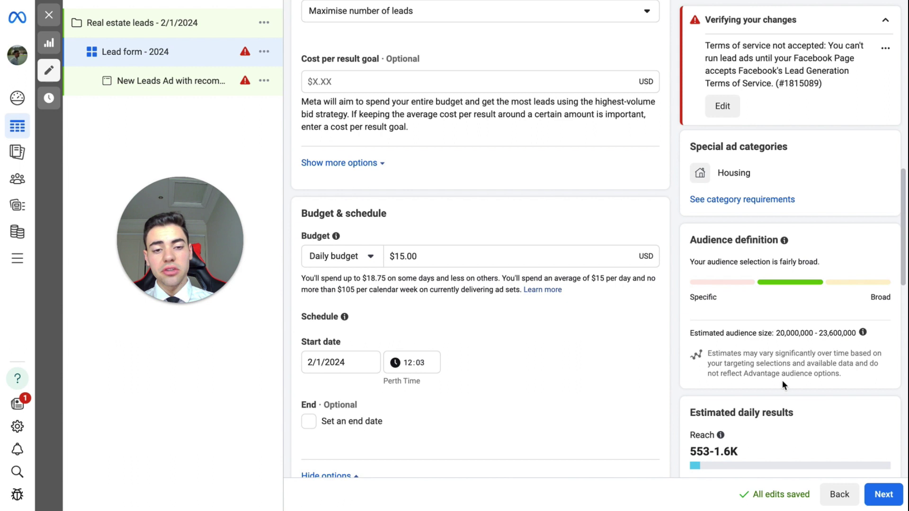
pyautogui.scroll(-3, 592, 329)
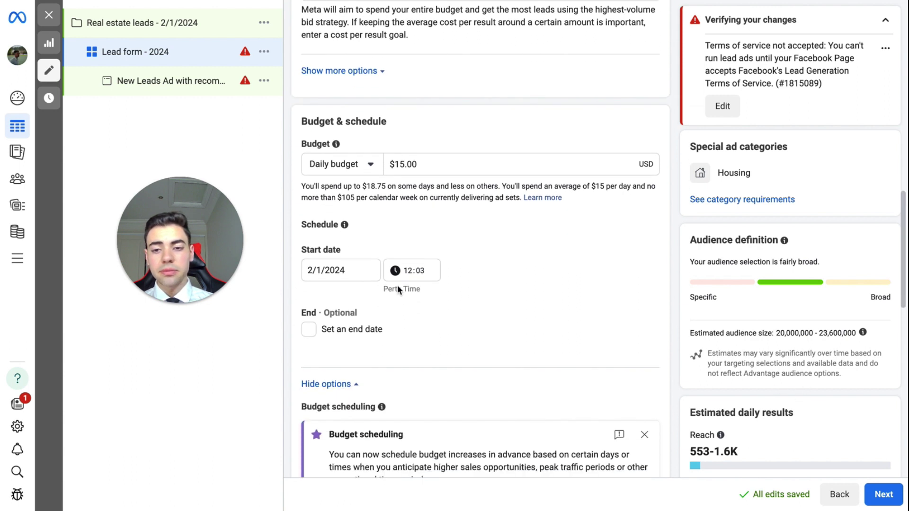
pyautogui.click(363, 273)
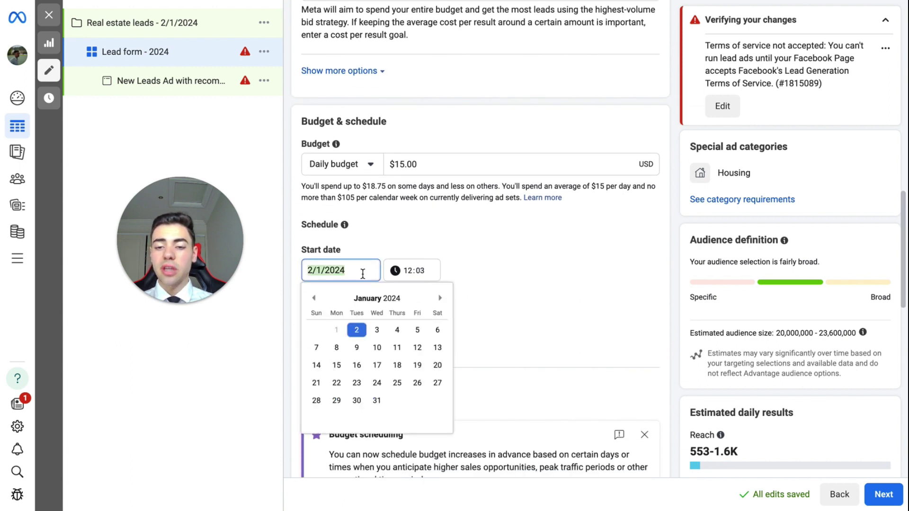
pyautogui.click(376, 330)
pyautogui.click(407, 271)
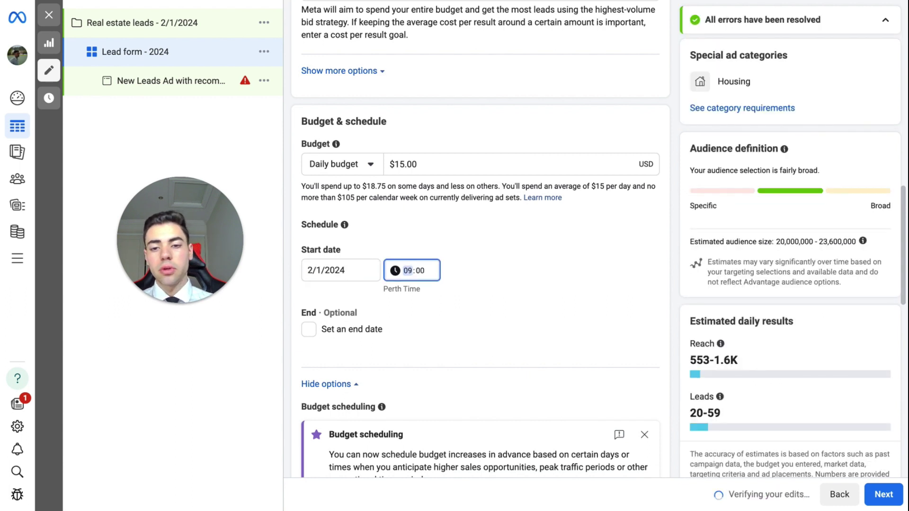
# - Set the ad set's start date to 3/1/2024 and dismiss the Budget scheduling suggestion
pyautogui.click(359, 270)
pyautogui.click(374, 331)
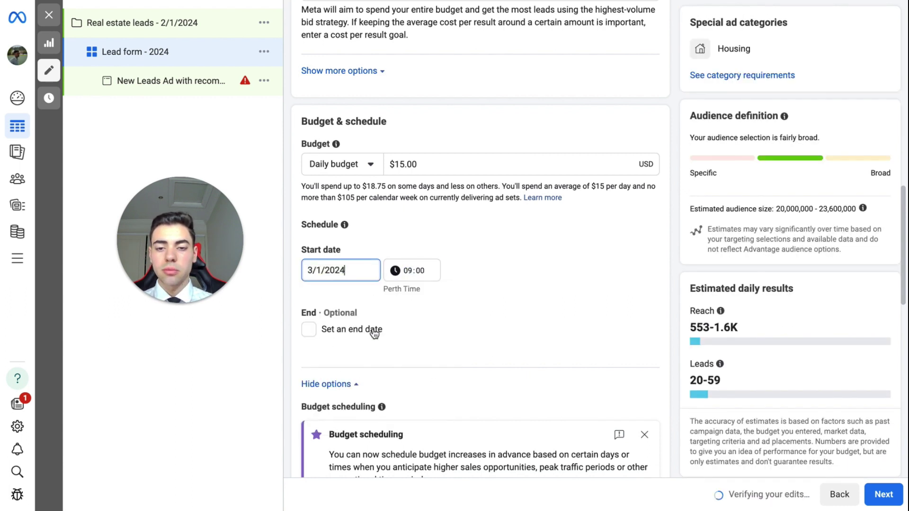
pyautogui.scroll(-3, 444, 317)
pyautogui.scroll(-2, 445, 317)
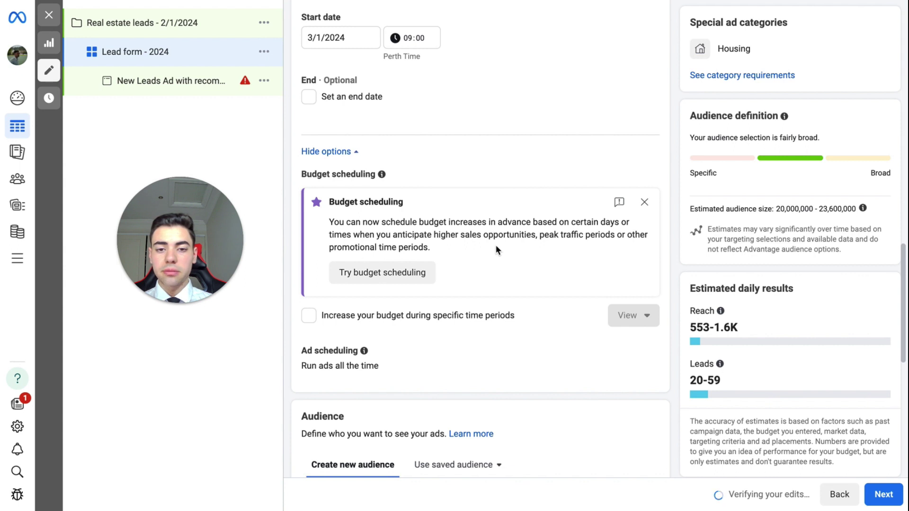
pyautogui.click(644, 202)
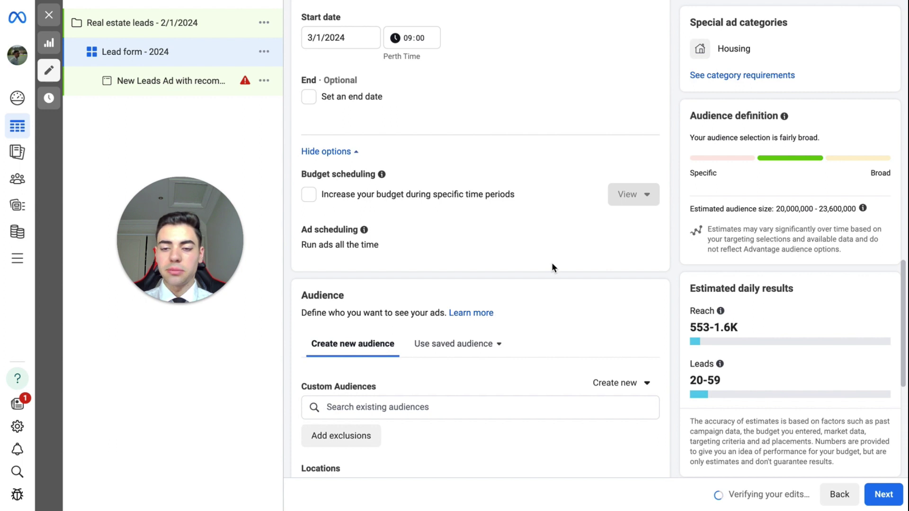
# - Check the ad set's Custom Audiences for existing audiences without adding one
pyautogui.scroll(-1, 552, 265)
pyautogui.scroll(-3, 552, 268)
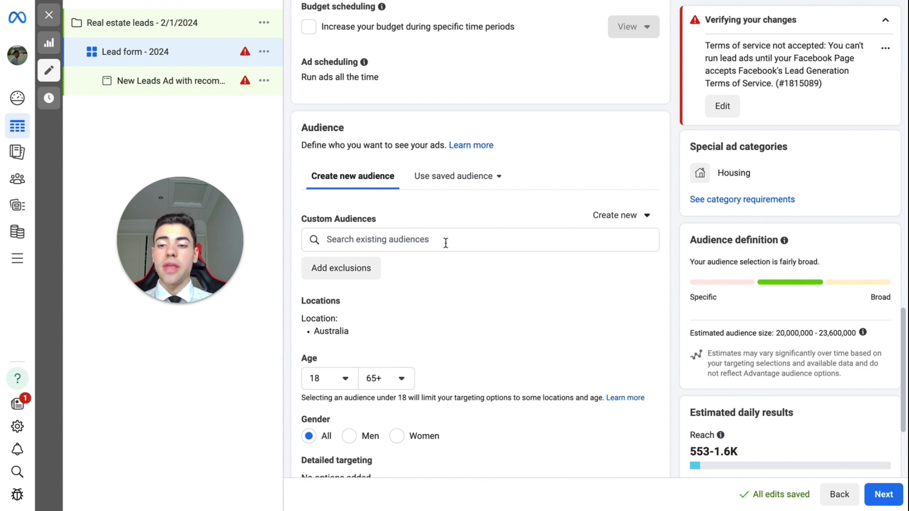
pyautogui.scroll(-1, 458, 300)
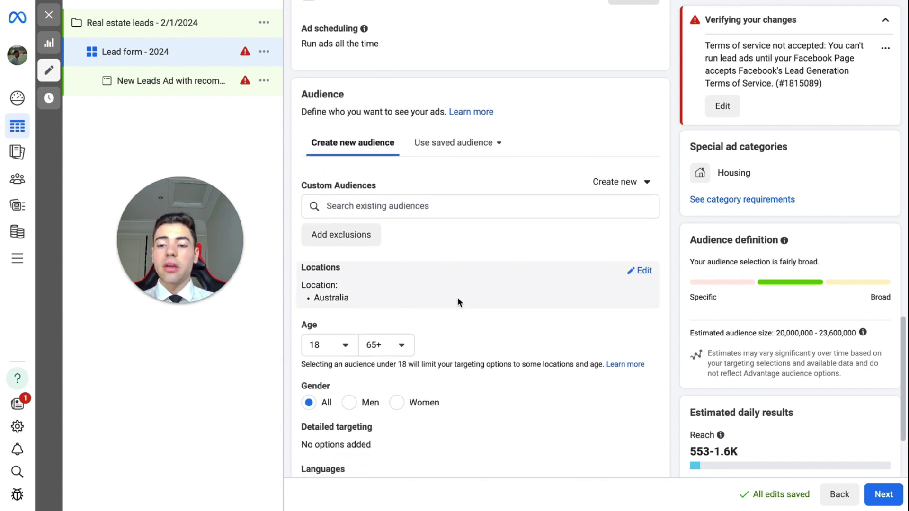
pyautogui.click(417, 206)
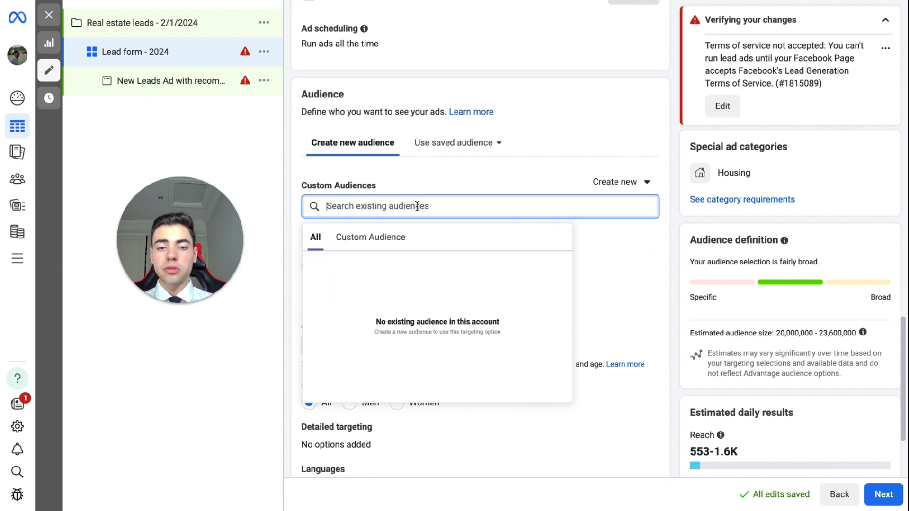
pyautogui.click(555, 181)
# - Edit the audience locations and include Melbourne Rd, Melbourne, Victoria, Australia as the targeted area
pyautogui.scroll(-2, 427, 265)
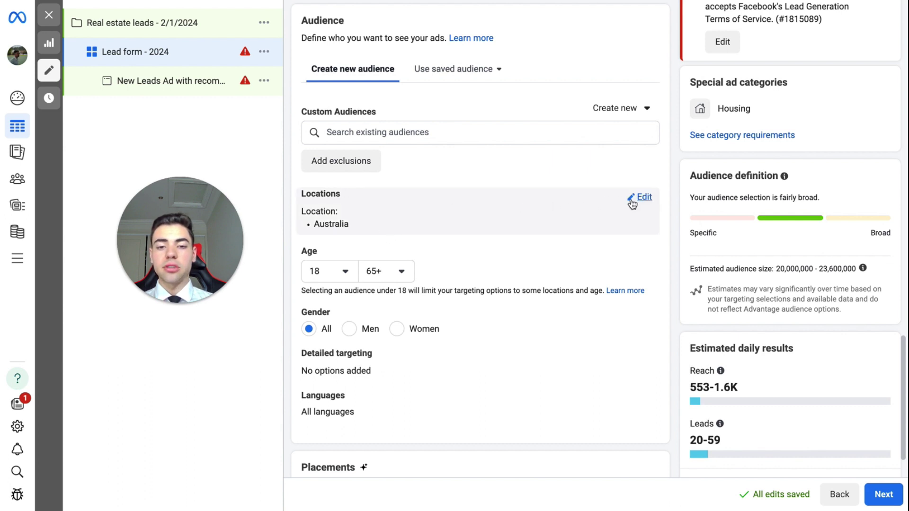
pyautogui.click(633, 201)
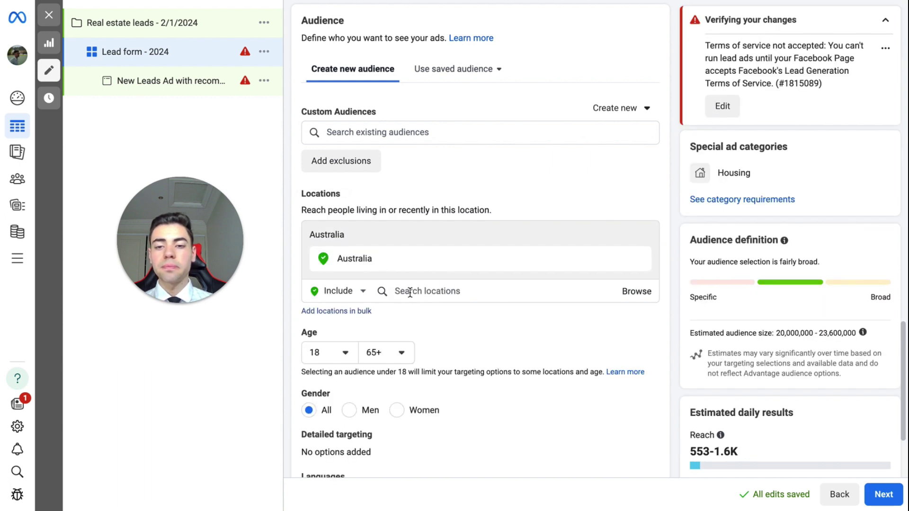
pyautogui.click(410, 291)
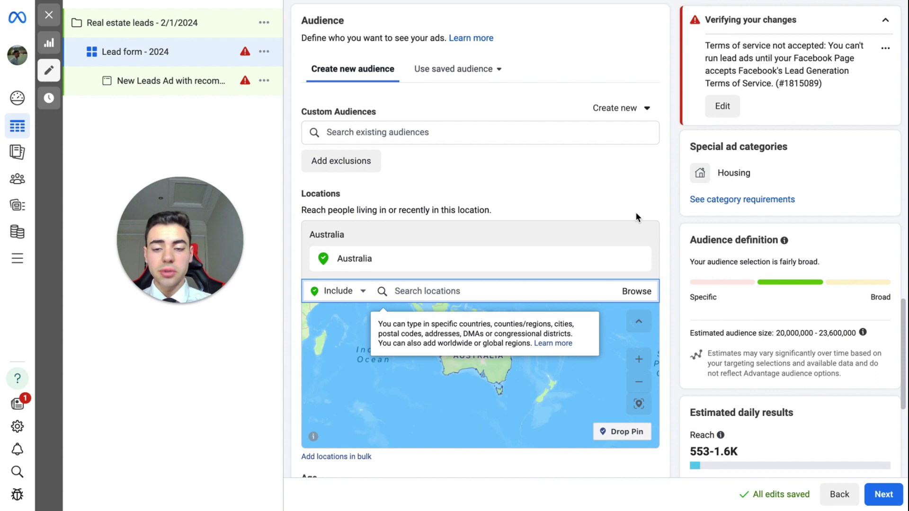
pyautogui.write('melb')
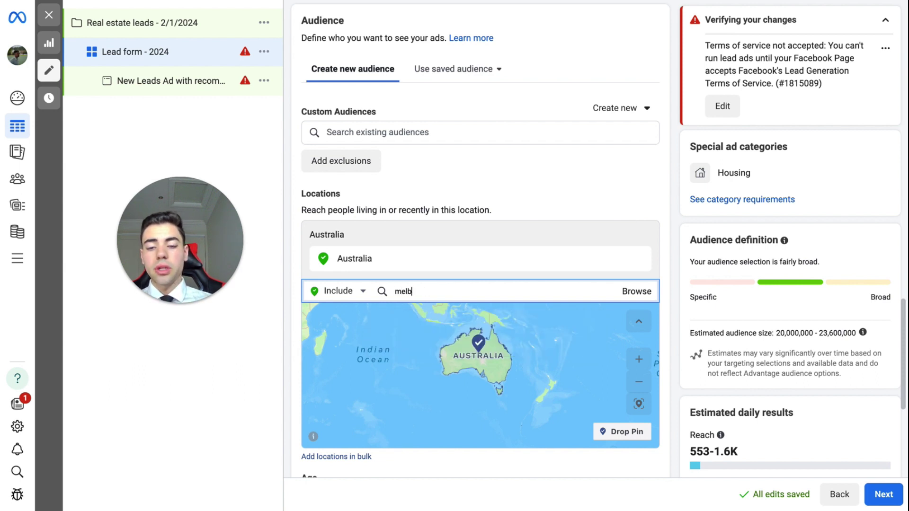
pyautogui.write('ourne')
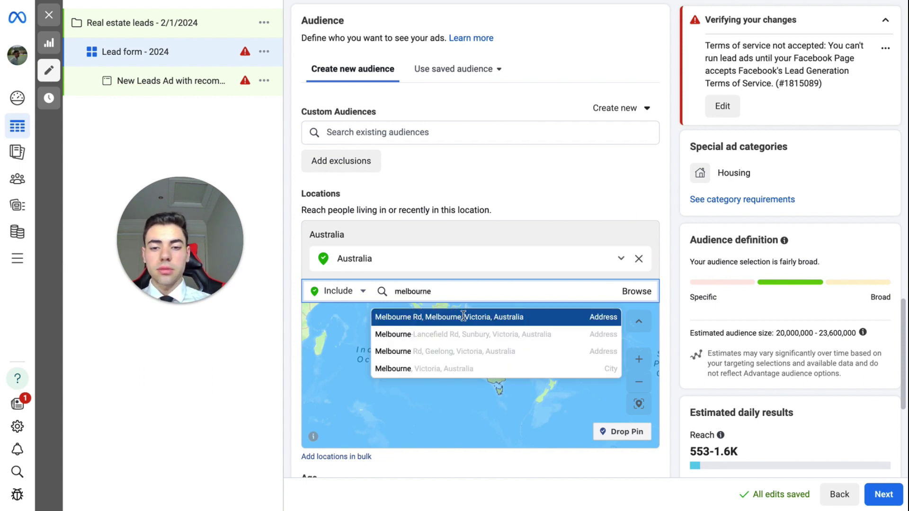
pyautogui.click(459, 318)
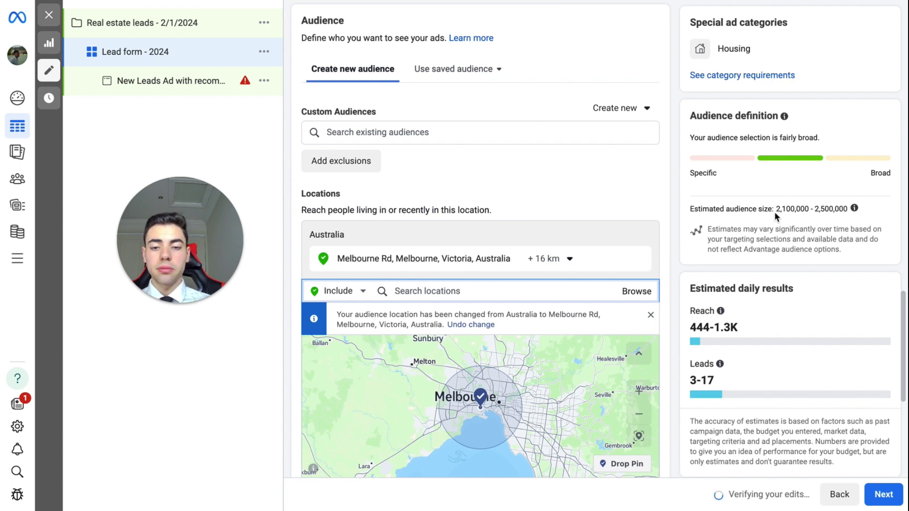
# - Set the targeting radius around the Melbourne Rd location to 60 km
pyautogui.click(558, 265)
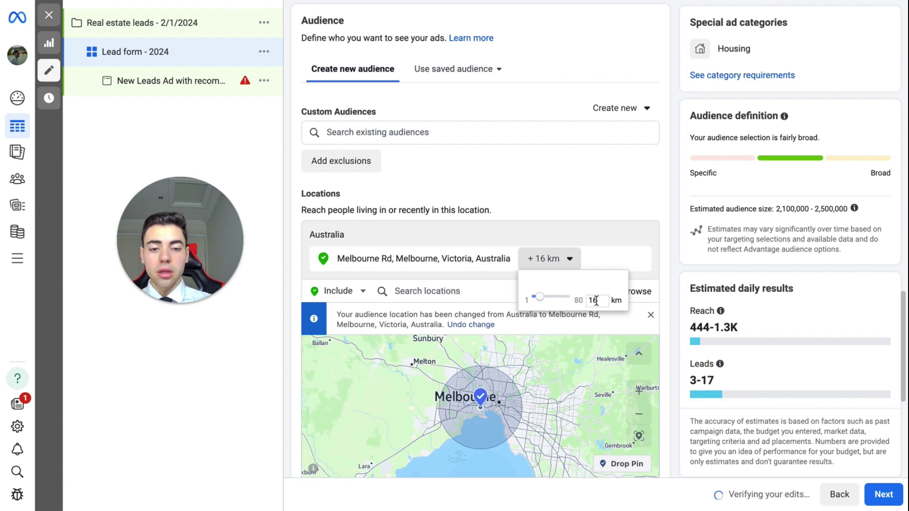
pyautogui.press('BackSpace')
pyautogui.press('BackSpace')
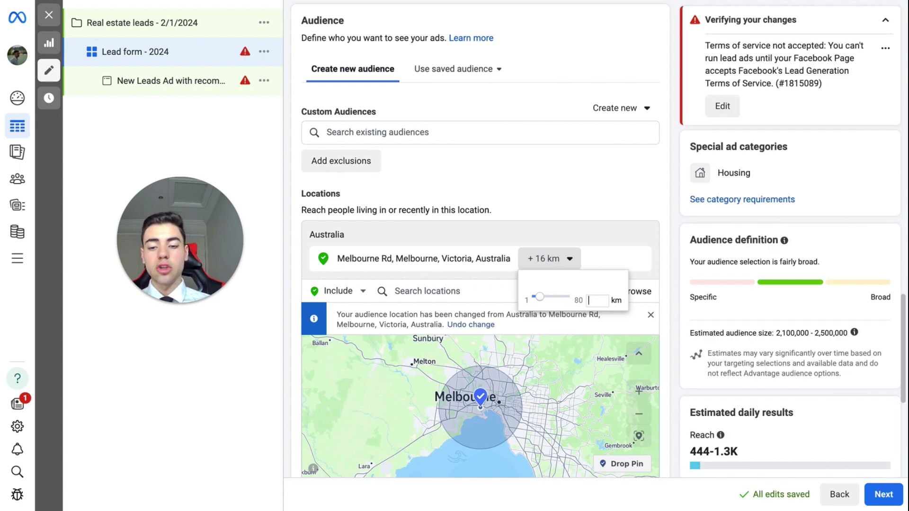
pyautogui.write('33')
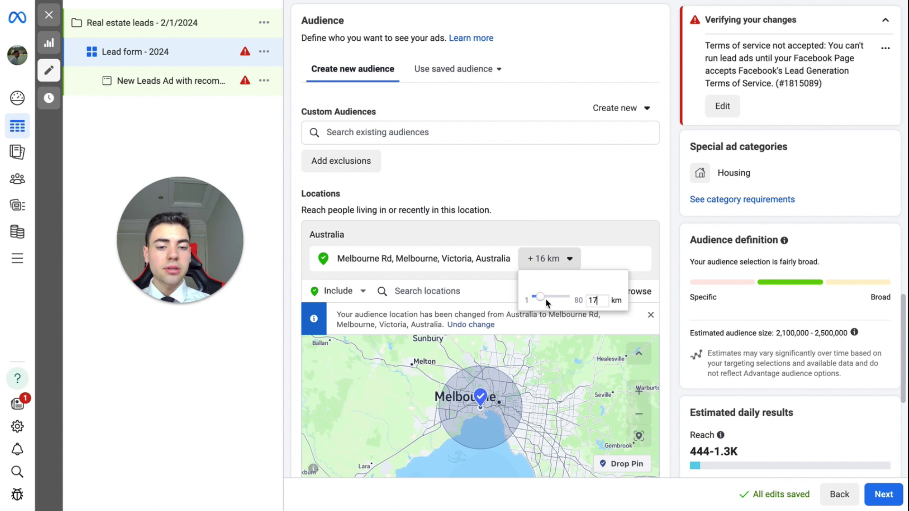
pyautogui.moveTo(555, 299); pyautogui.dragTo(566, 300)
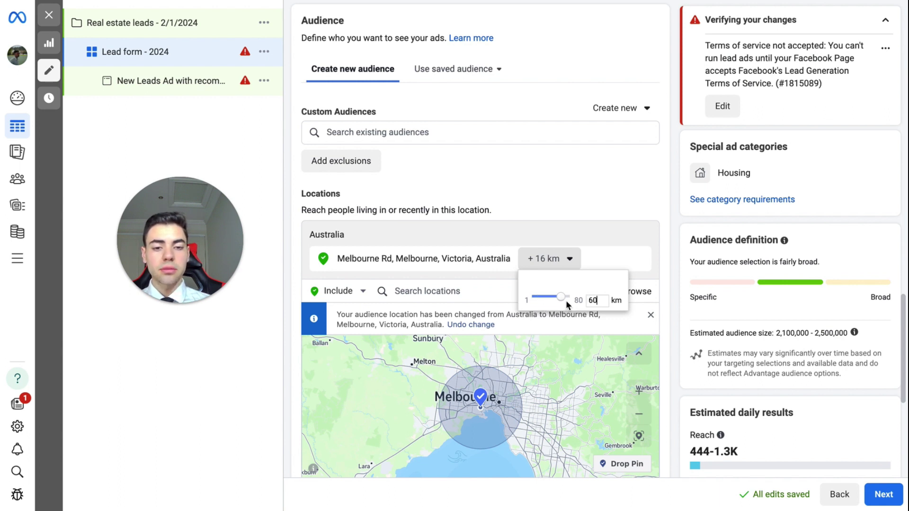
pyautogui.click(607, 270)
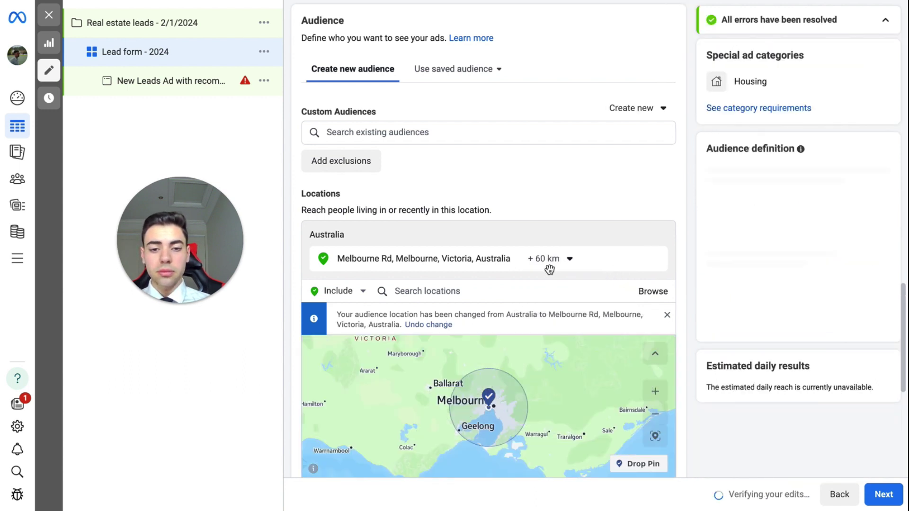
# - Set the targeting radius around the Melbourne Rd location to 40 km
pyautogui.click(549, 269)
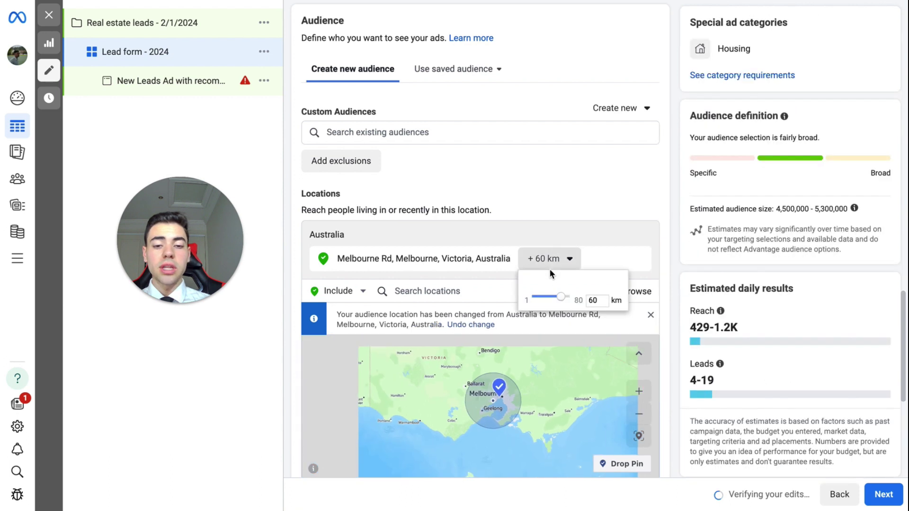
pyautogui.click(593, 300)
pyautogui.press('BackSpace')
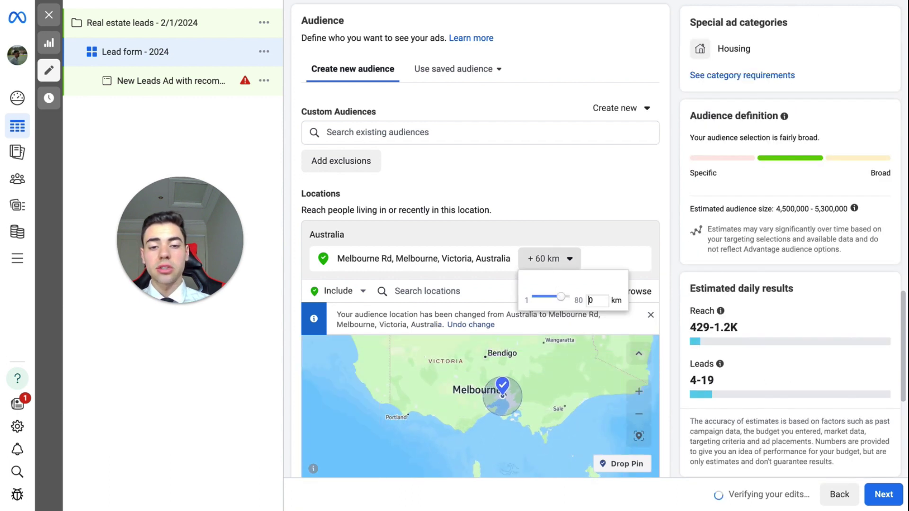
pyautogui.write('4')
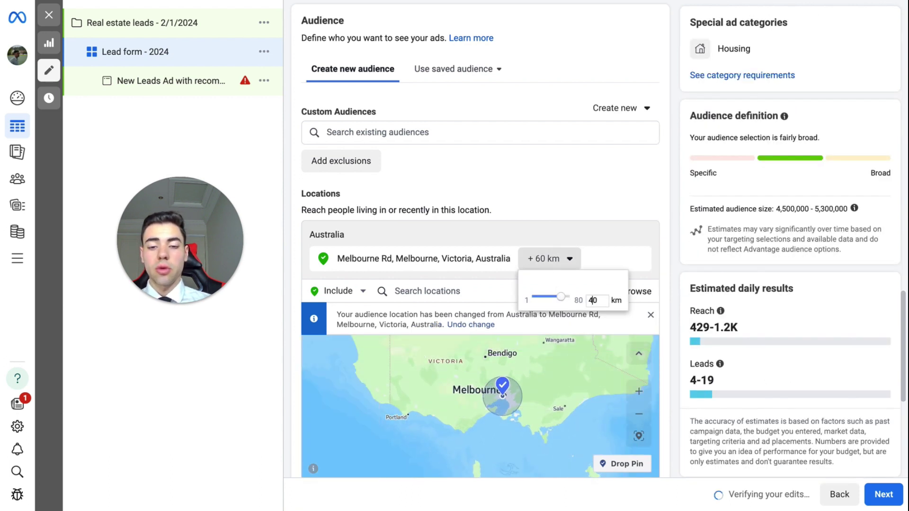
pyautogui.click(613, 269)
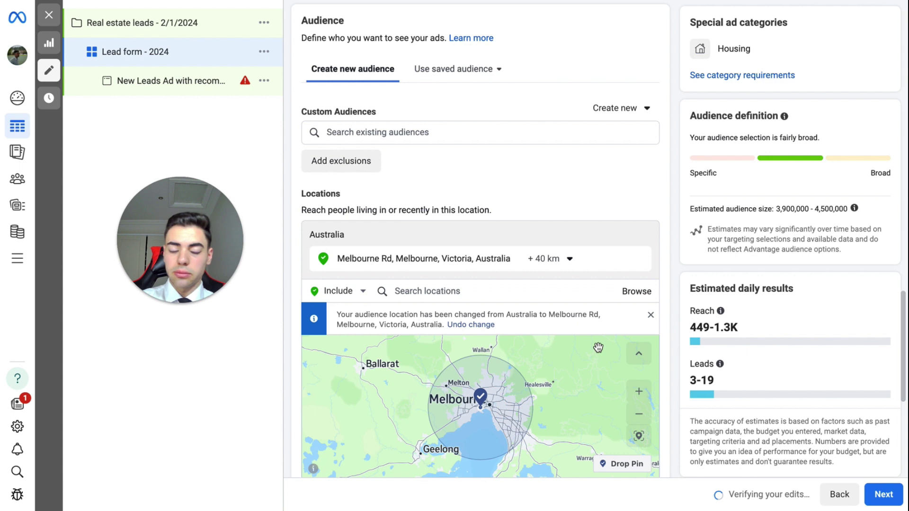
# - Switch to the Google Docs outline and remove the black highlight from the first Chat GPT item and its target-market prompt
pyautogui.scroll(-4, 482, 333)
pyautogui.scroll(-1, 483, 382)
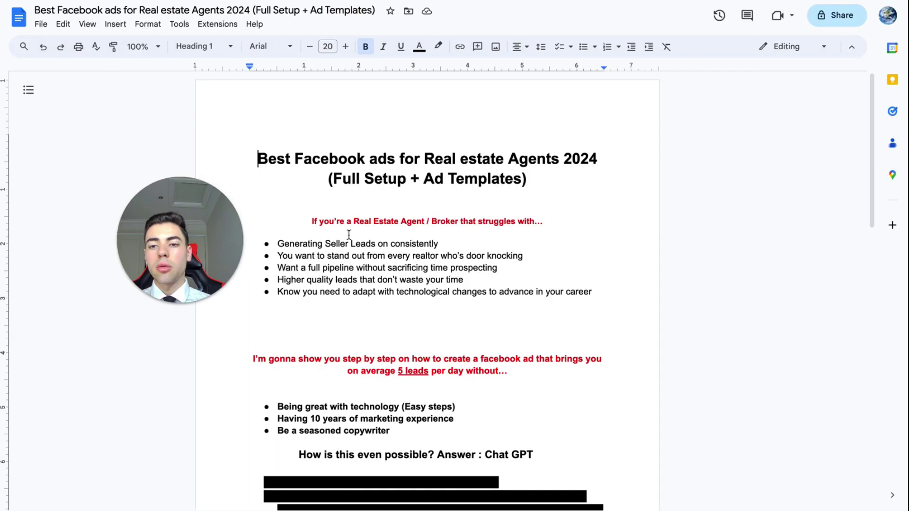
pyautogui.scroll(-8, 466, 299)
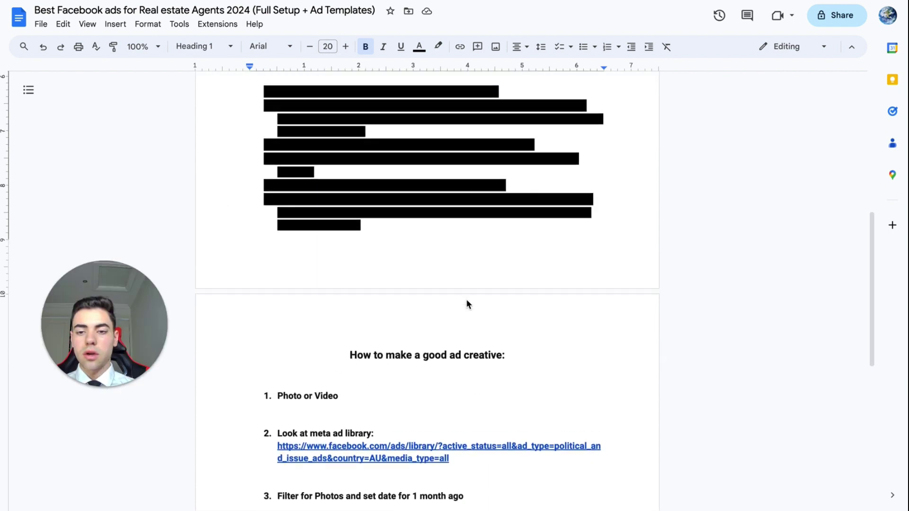
pyautogui.scroll(2, 466, 301)
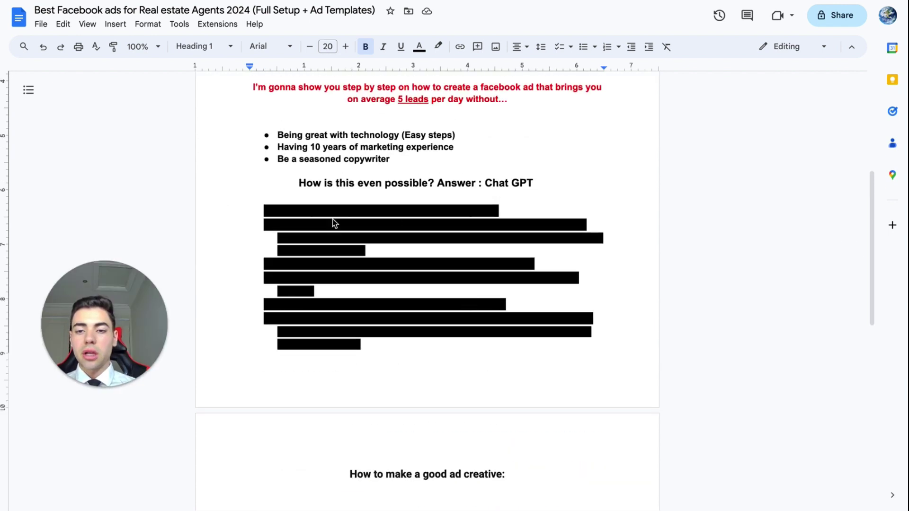
pyautogui.click(386, 252)
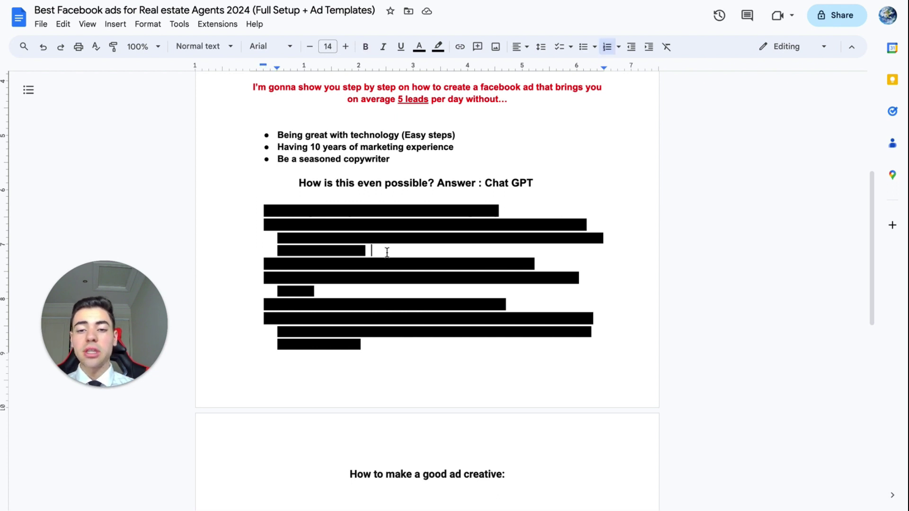
pyautogui.keyDown('shift'); pyautogui.click(250, 206); pyautogui.keyUp('shift')
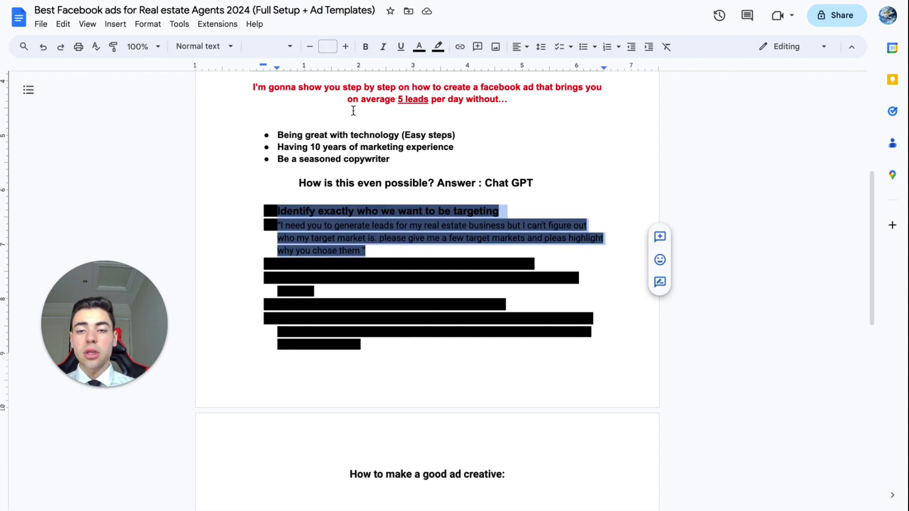
pyautogui.click(438, 46)
pyautogui.click(462, 69)
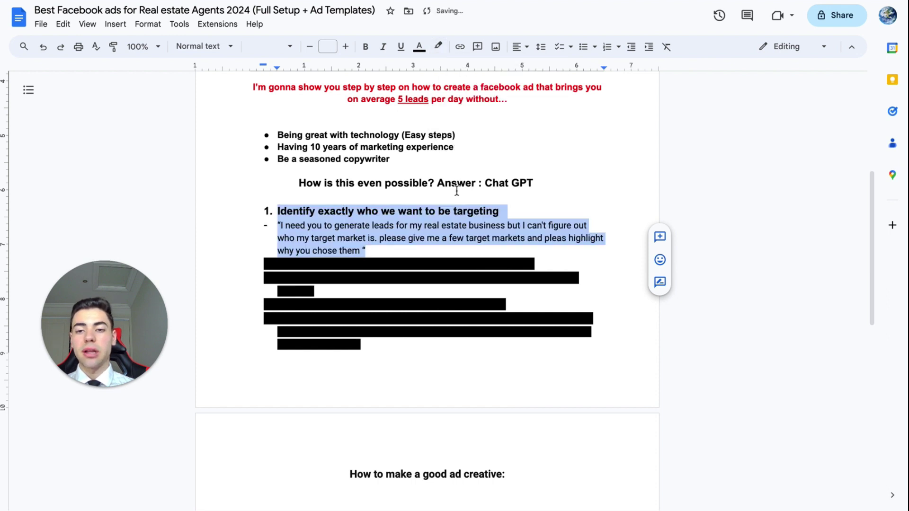
pyautogui.click(454, 225)
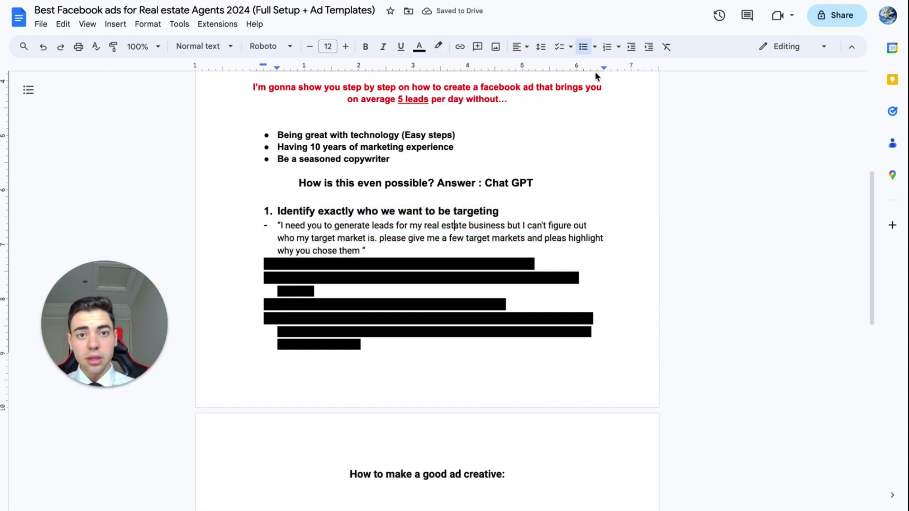
# - Open ChatGPT and send it the document's prompt asking for a few real estate target markets and why they were chosen
pyautogui.press('super+t')
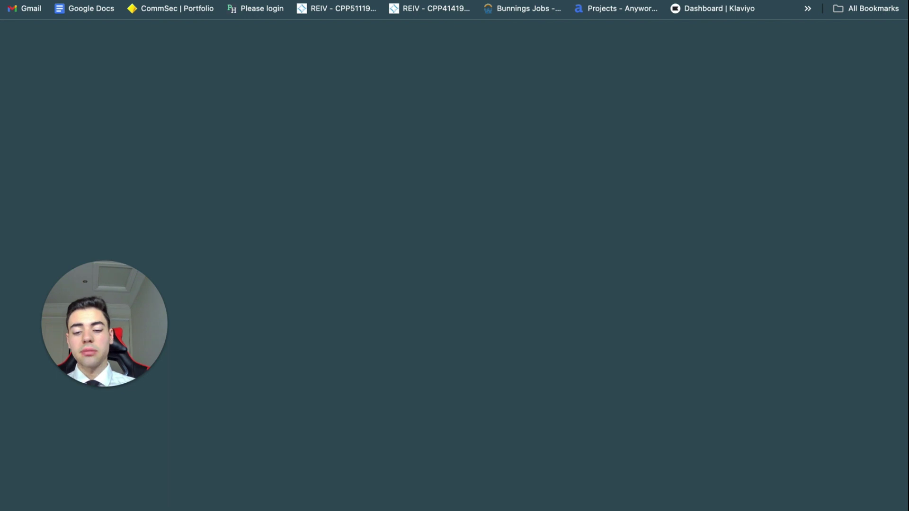
pyautogui.write('chat')
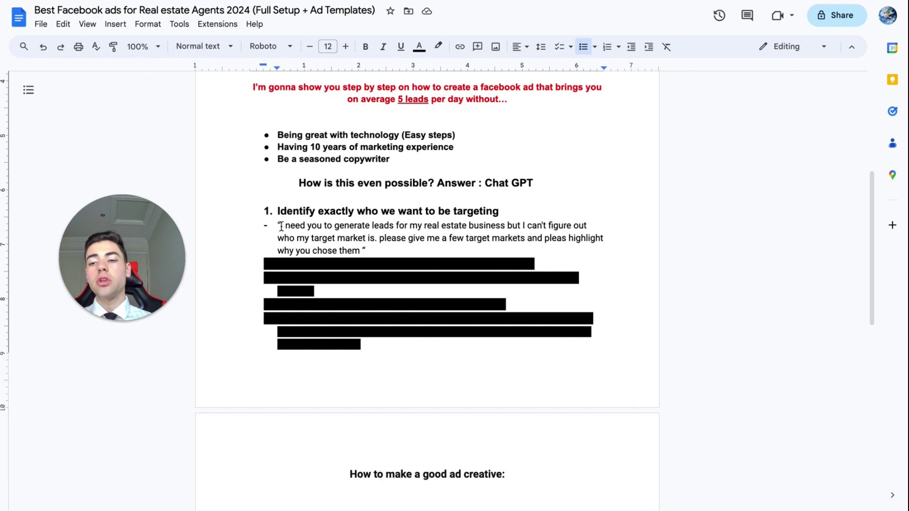
pyautogui.moveTo(280, 225); pyautogui.dragTo(359, 251)
pyautogui.hotkey('ctrl', 'c')
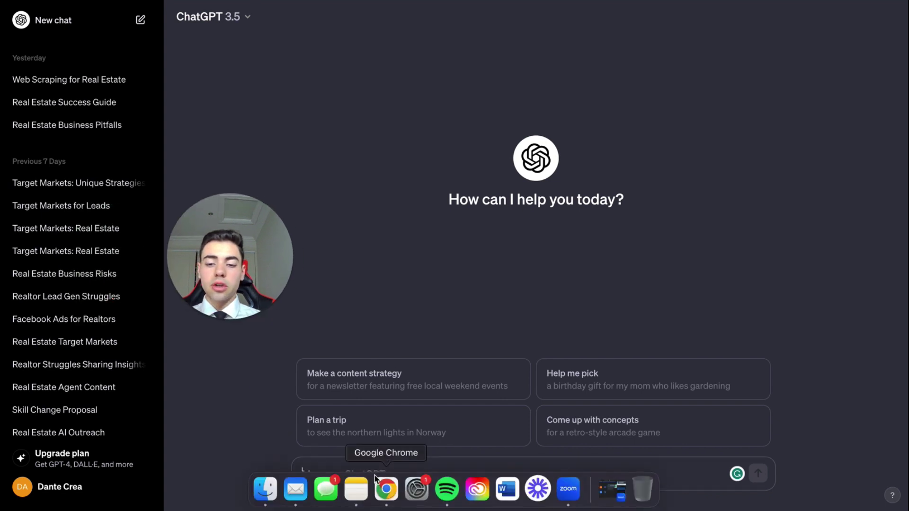
pyautogui.click(391, 464)
pyautogui.hotkey('ctrl', 'v')
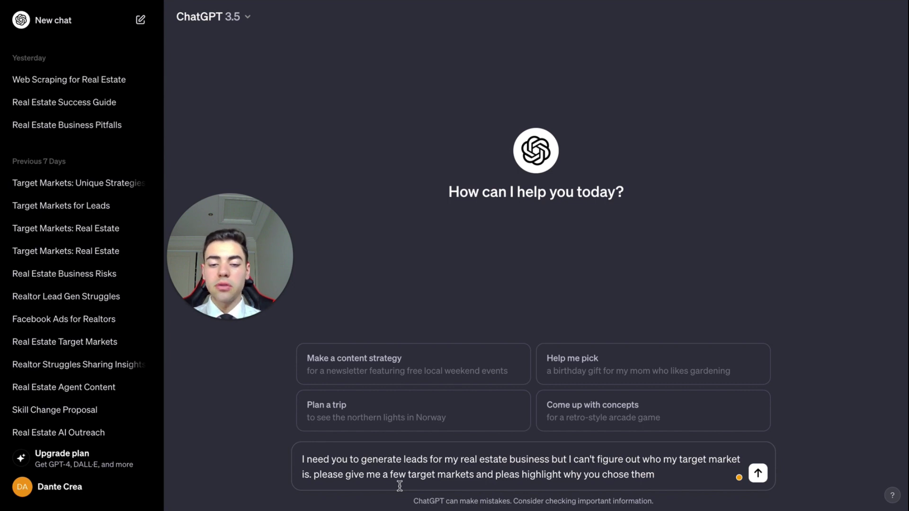
pyautogui.press('Return')
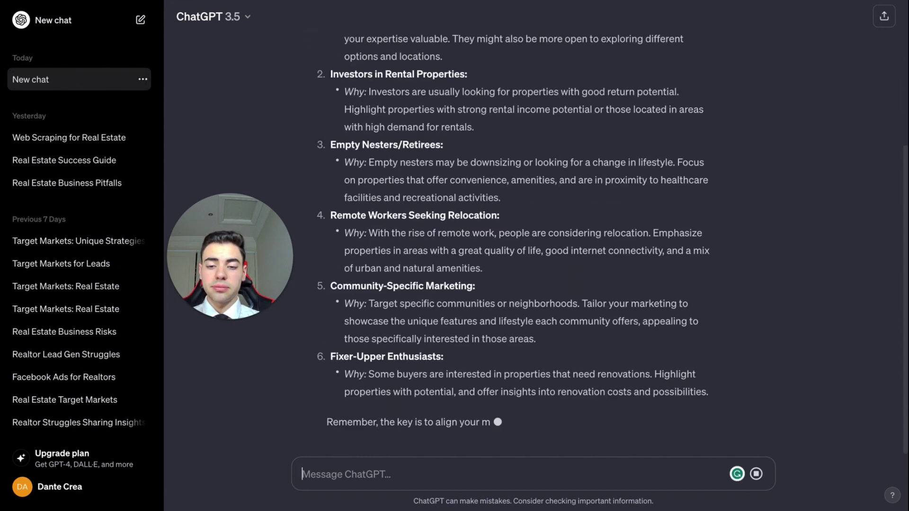
# - Read through ChatGPT's list of suggested real estate target markets and the reason given for each
pyautogui.scroll(1, 588, 386)
pyautogui.scroll(3, 588, 385)
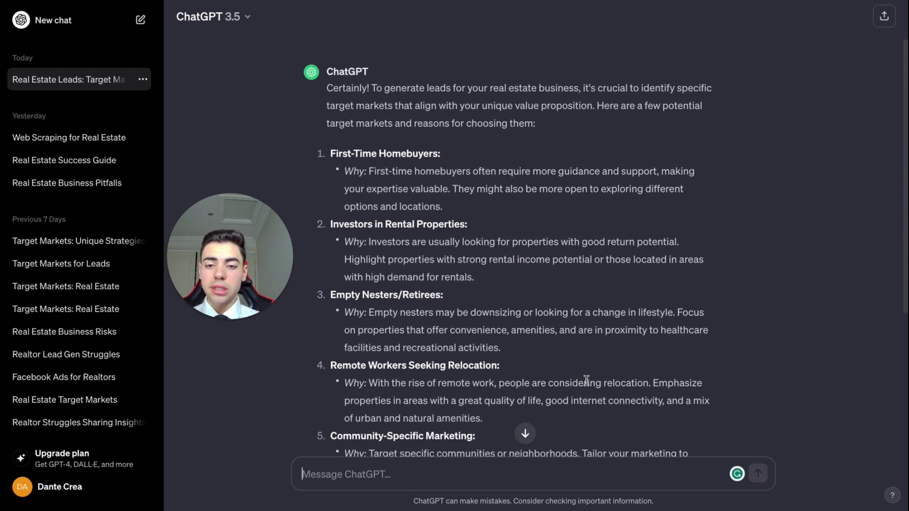
pyautogui.scroll(-1, 591, 360)
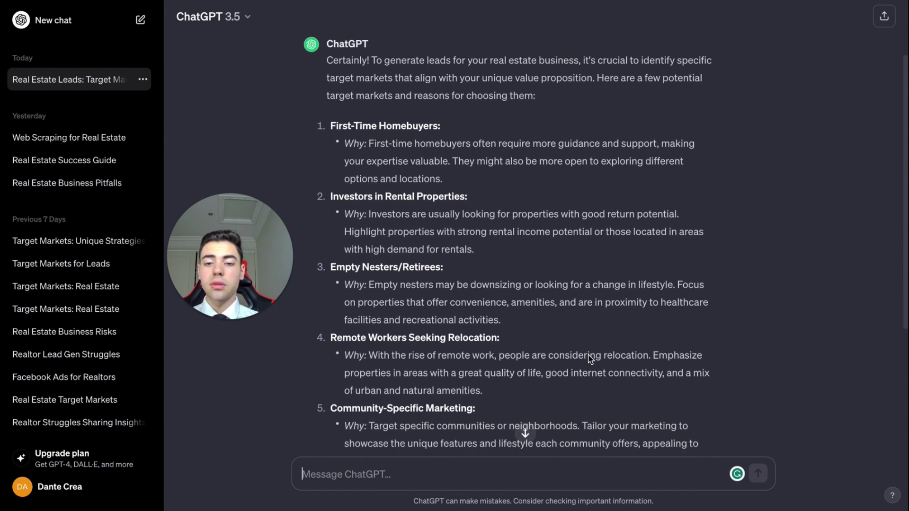
pyautogui.scroll(-2, 588, 358)
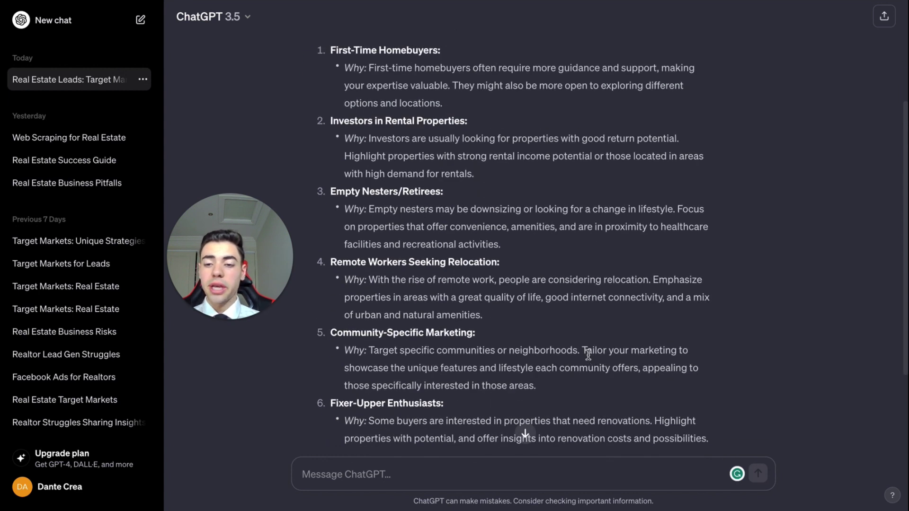
pyautogui.scroll(-3, 588, 355)
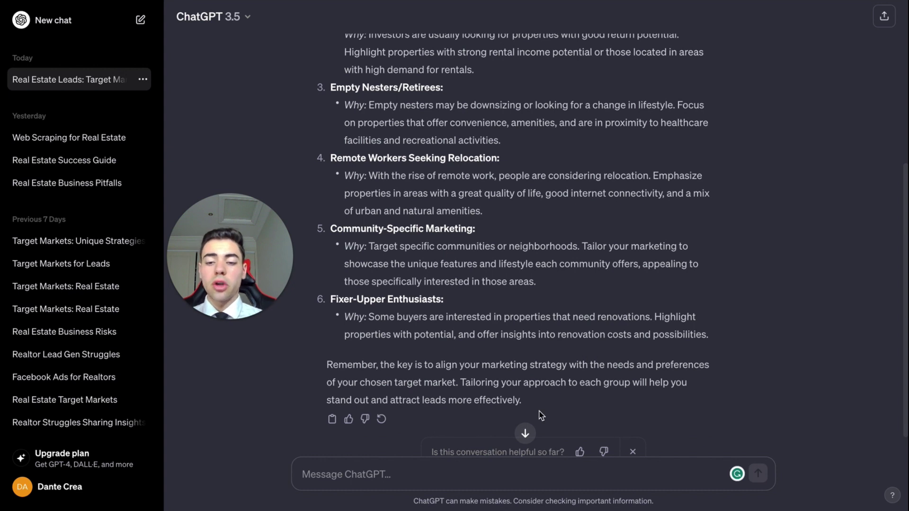
pyautogui.scroll(4, 572, 340)
pyautogui.scroll(-4, 574, 342)
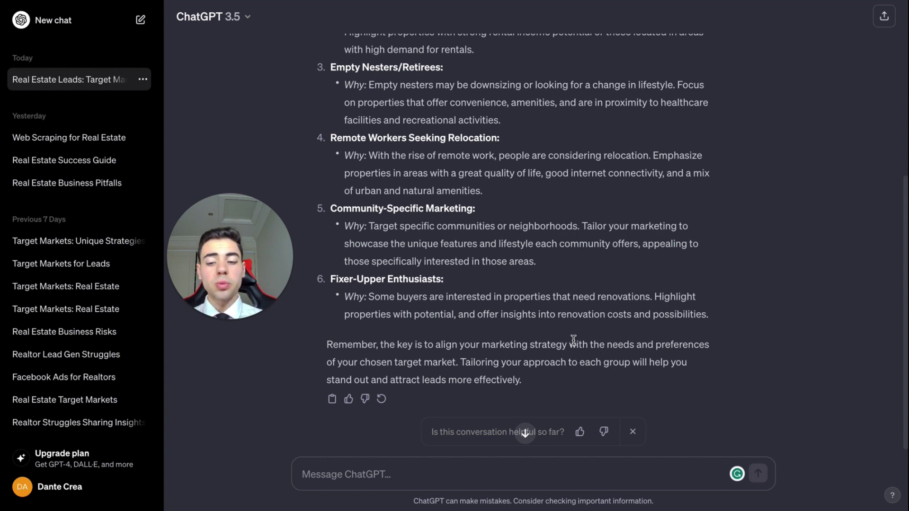
# - Send ChatGPT the follow-up message "make it for residential real estate agents only"
pyautogui.write('make i')
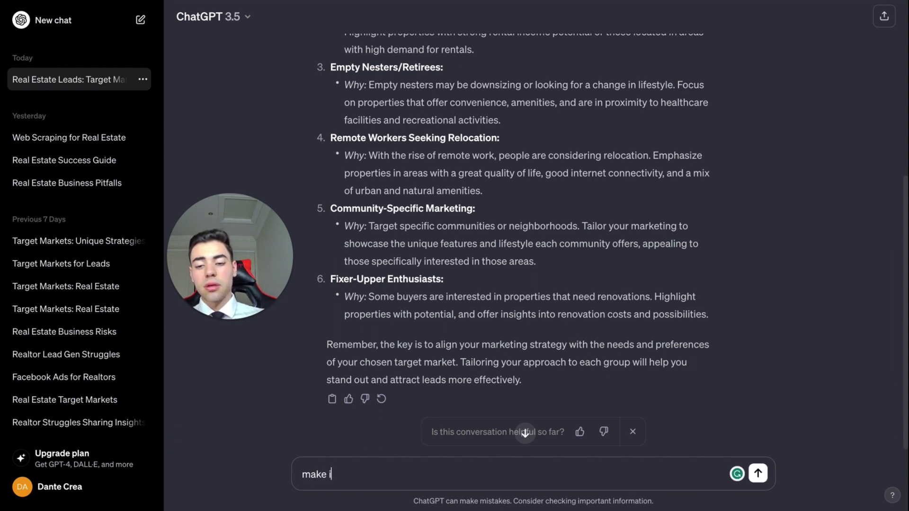
pyautogui.write('t for residen')
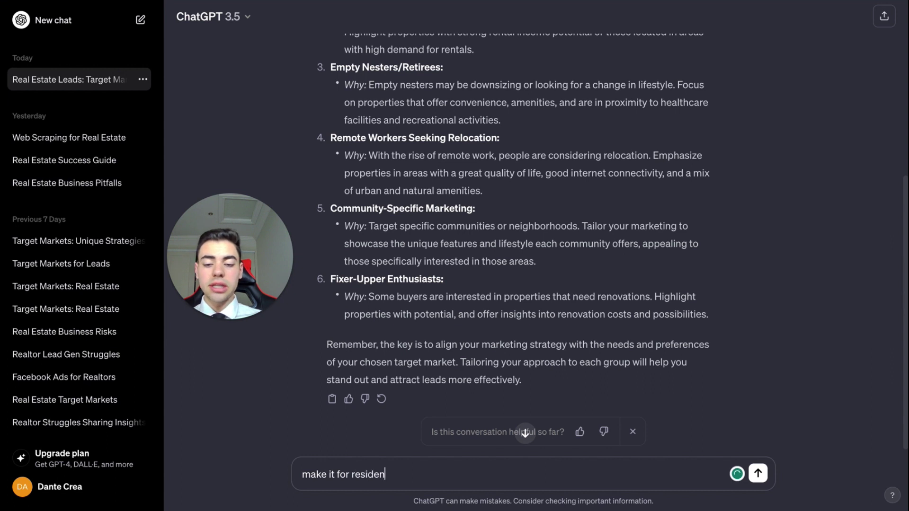
pyautogui.write('tial real estate ')
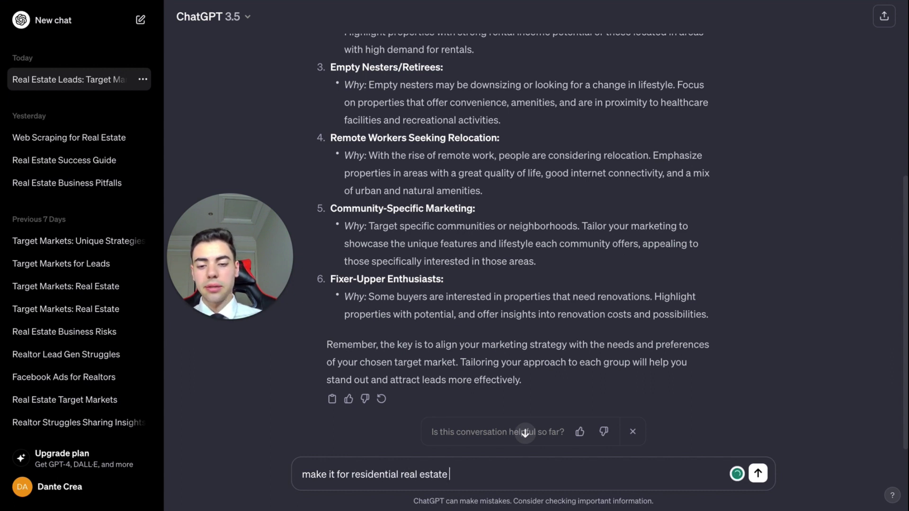
pyautogui.write('agents only')
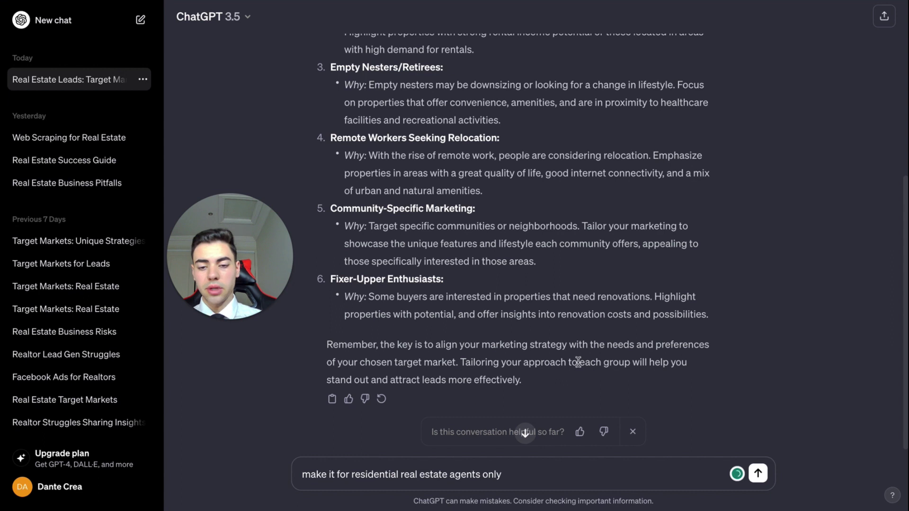
pyautogui.press('Return')
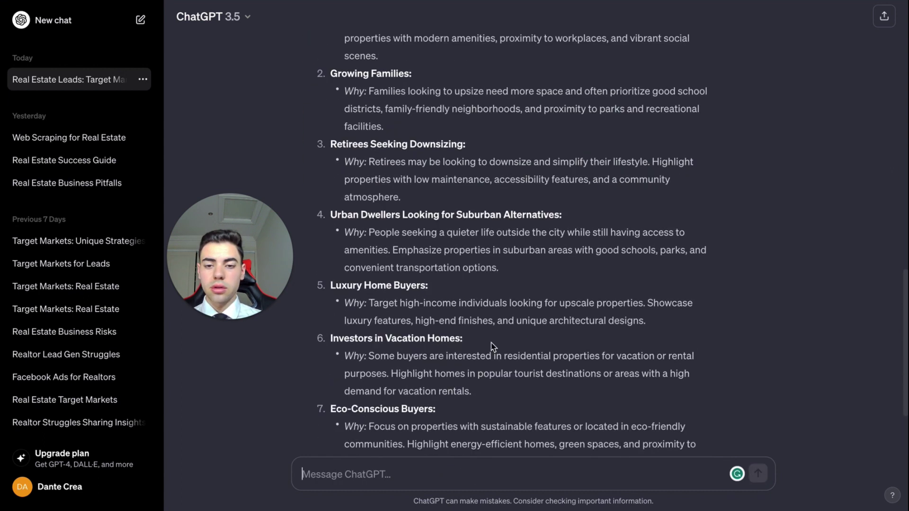
# - Copy the First-Time Homebuyers heading from the first ChatGPT answer into the message field
pyautogui.scroll(1, 492, 347)
pyautogui.scroll(15, 492, 347)
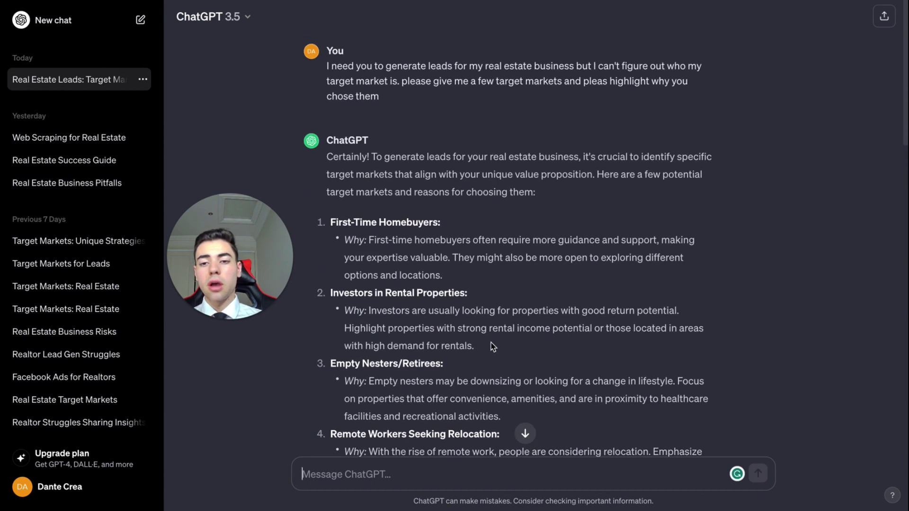
pyautogui.tripleClick(333, 223)
pyautogui.hotkey('ctrl', 'c')
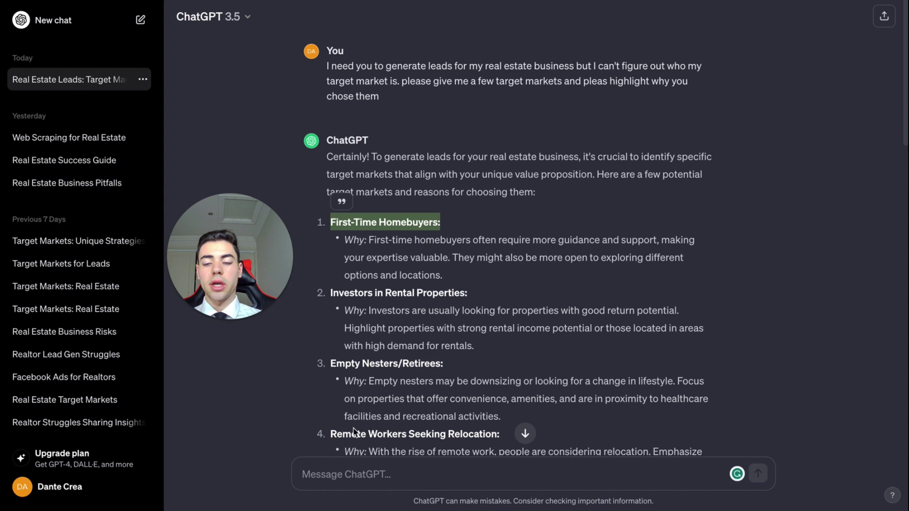
pyautogui.click(355, 473)
pyautogui.hotkey('ctrl', 'v')
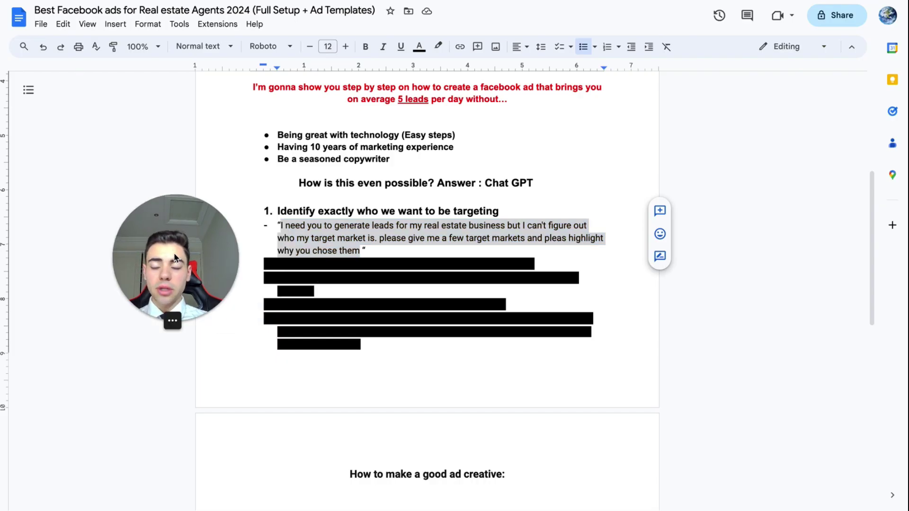
# - In the Google Docs outline, remove the black highlight from item 2 about creative text and its Facebook ad prompt
pyautogui.moveTo(316, 291); pyautogui.dragTo(240, 260)
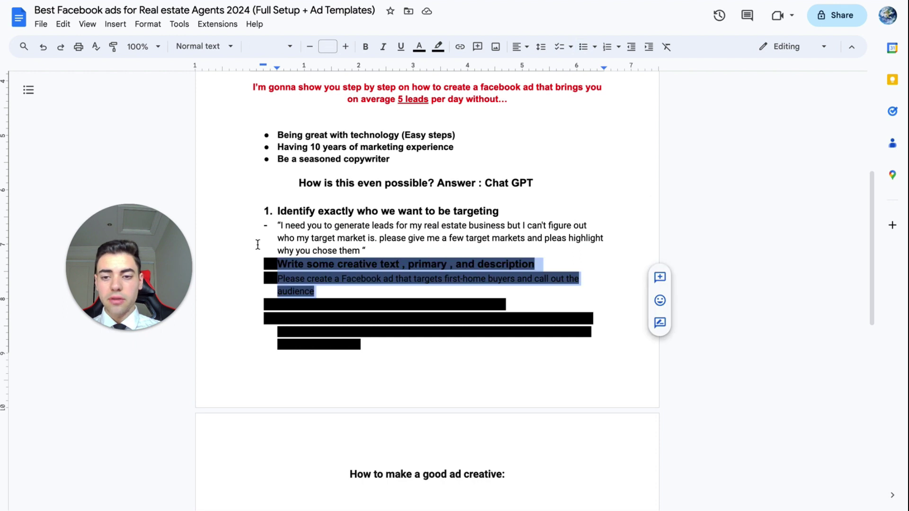
pyautogui.click(438, 46)
pyautogui.click(458, 65)
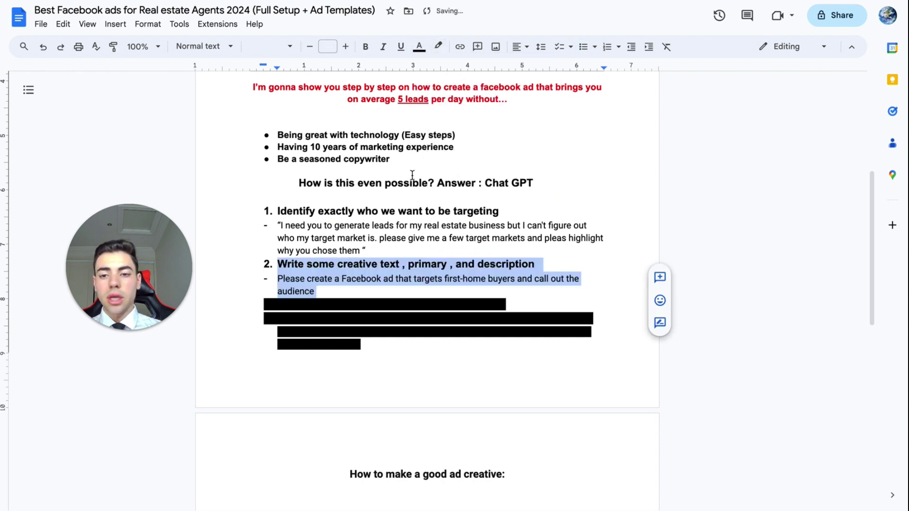
# - Replace the draft ChatGPT message with the document's prompt for a Facebook ad that targets first-home buyers and calls out the audience, and send it
pyautogui.click(284, 297)
pyautogui.moveTo(278, 279); pyautogui.dragTo(333, 294)
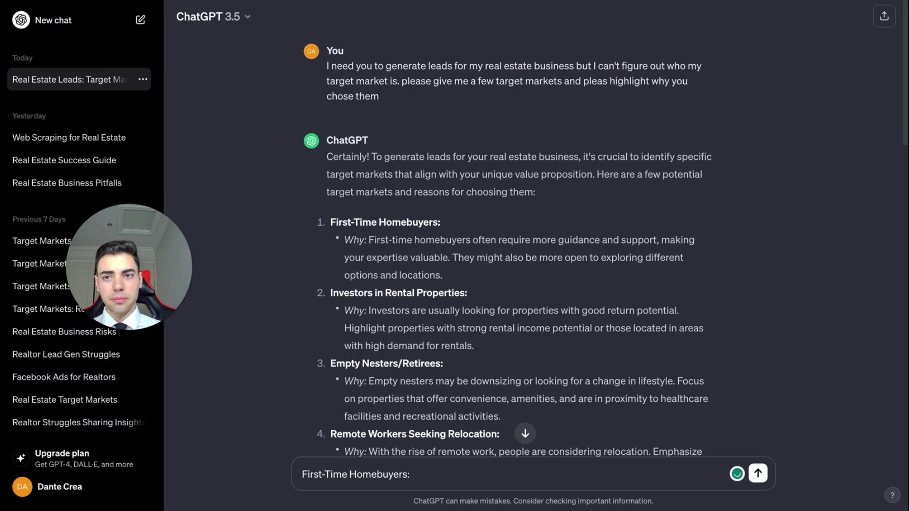
pyautogui.hotkey('ctrl', 'a')
pyautogui.press('BackSpace')
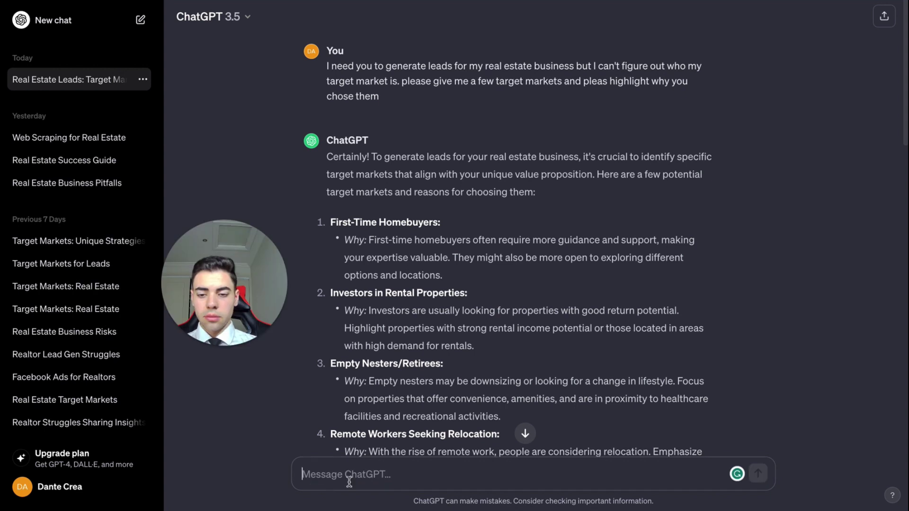
pyautogui.write('Please create a Facebook ad that targets first-time buyers and call out the audience')
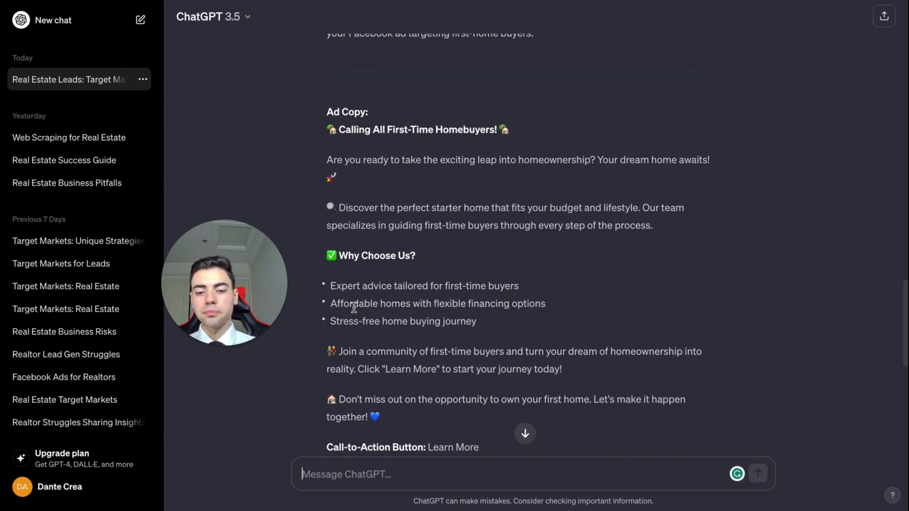
# - Read through the generated Facebook ad copy, its call-to-action and the suggested visual elements
pyautogui.scroll(-2, 354, 308)
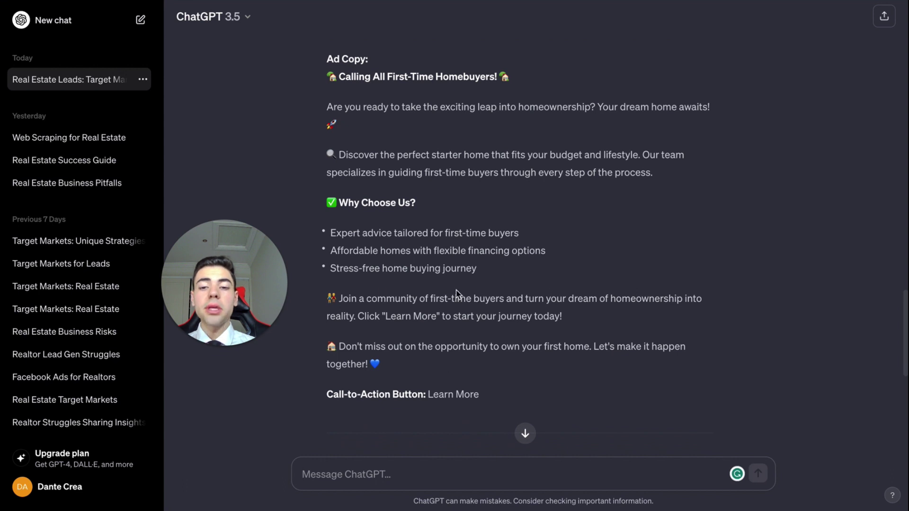
pyautogui.scroll(-1, 457, 293)
pyautogui.scroll(-2, 459, 295)
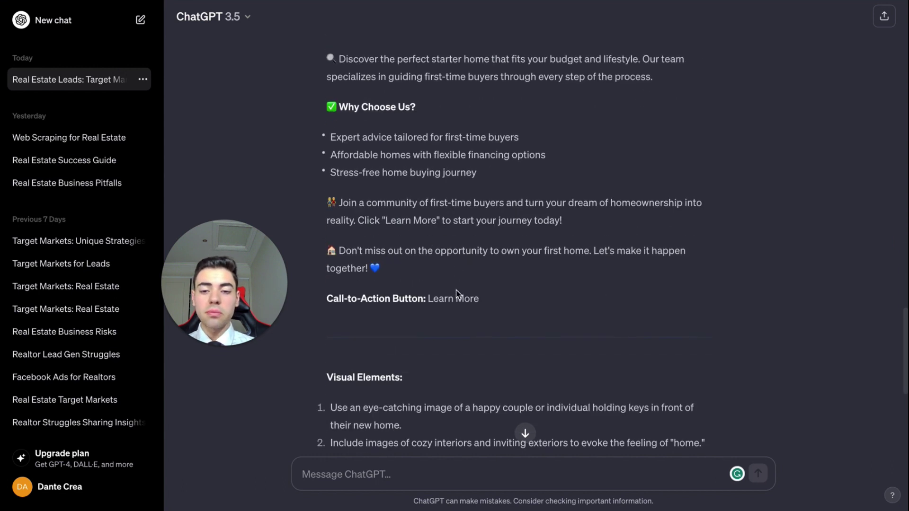
pyautogui.scroll(-1, 487, 326)
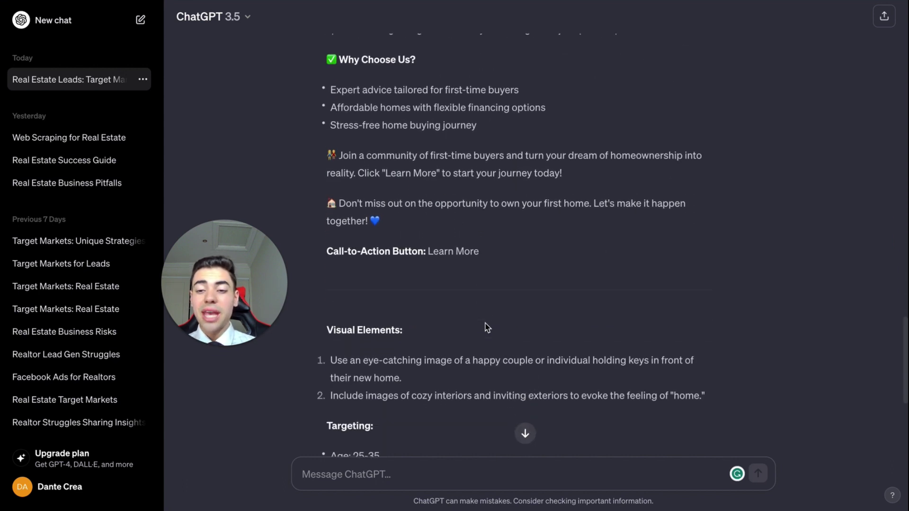
pyautogui.scroll(-1, 488, 327)
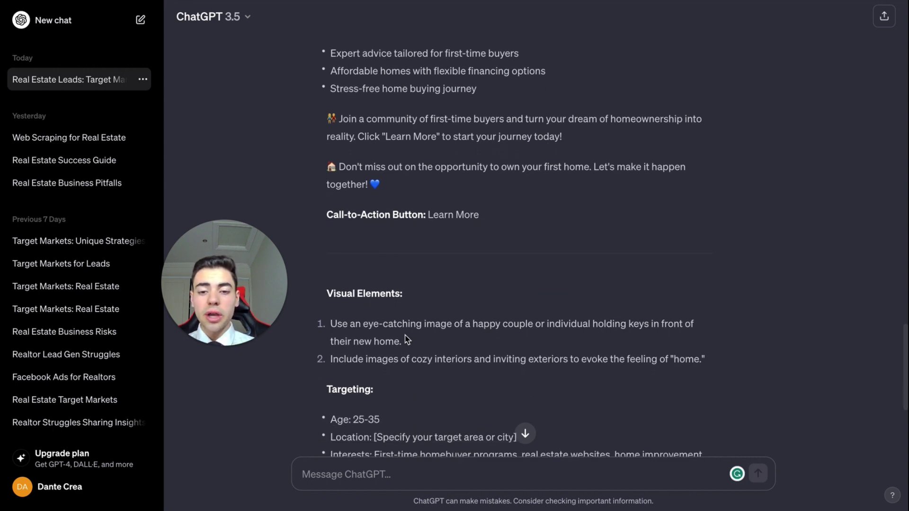
pyautogui.scroll(-1, 436, 338)
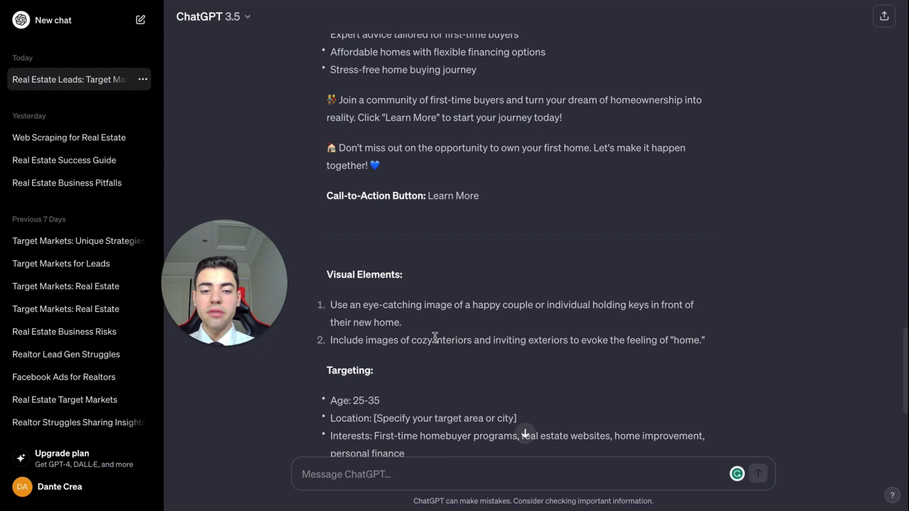
# - Examine the ad's recommended targeting by age, location and interests, along with the ad placement advice
pyautogui.scroll(-2, 435, 337)
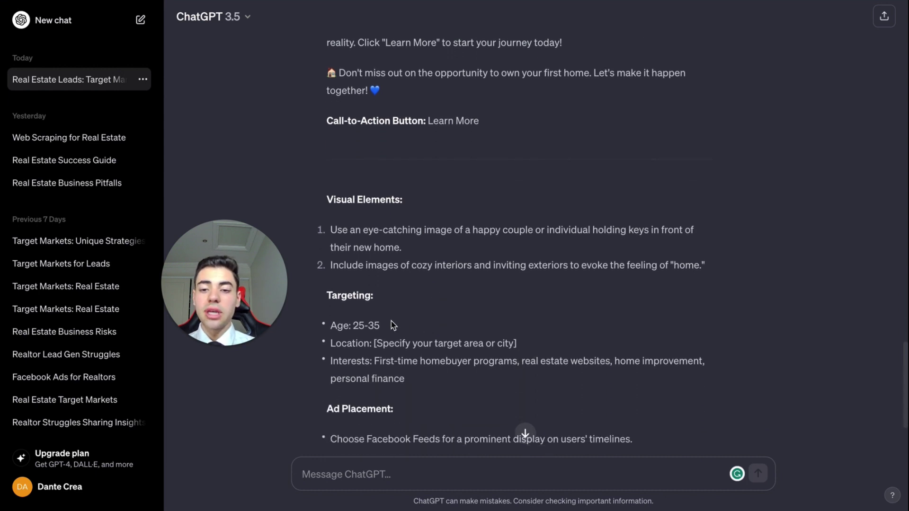
pyautogui.moveTo(331, 325); pyautogui.dragTo(540, 350)
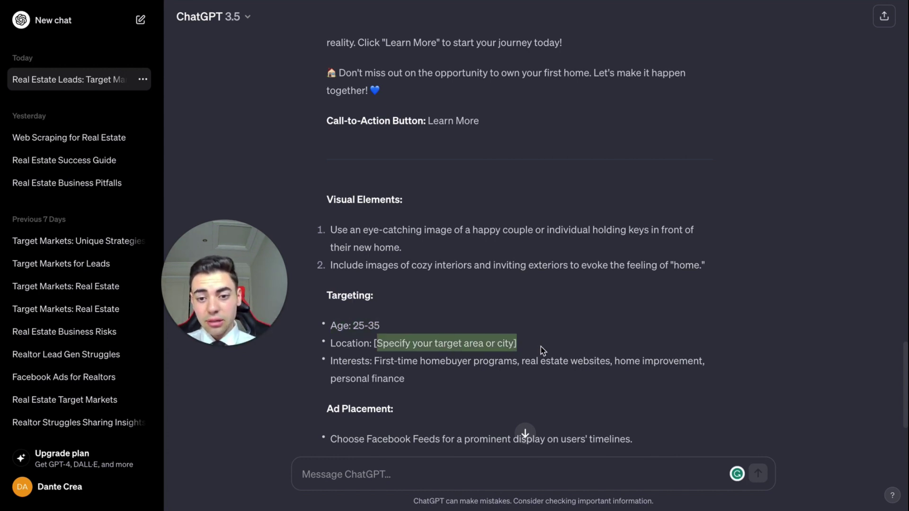
pyautogui.click(479, 354)
pyautogui.moveTo(375, 361); pyautogui.dragTo(557, 388)
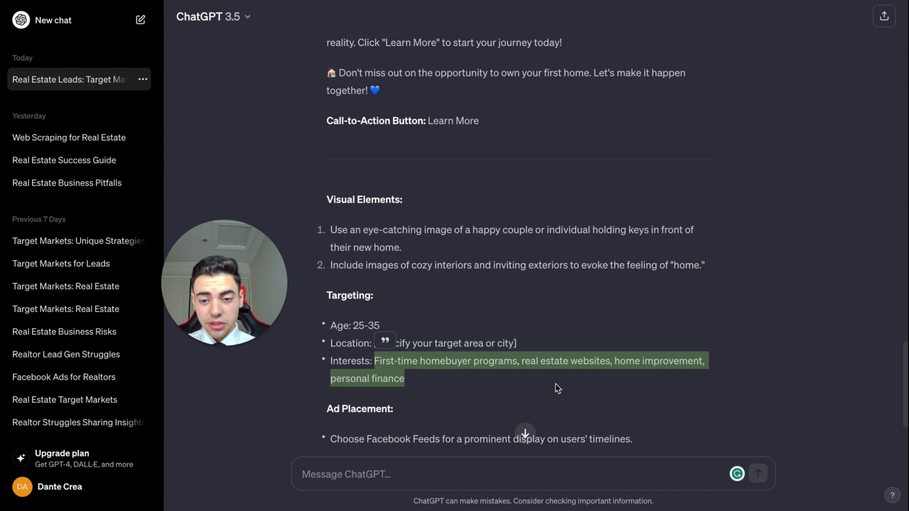
pyautogui.scroll(-3, 556, 388)
pyautogui.click(470, 332)
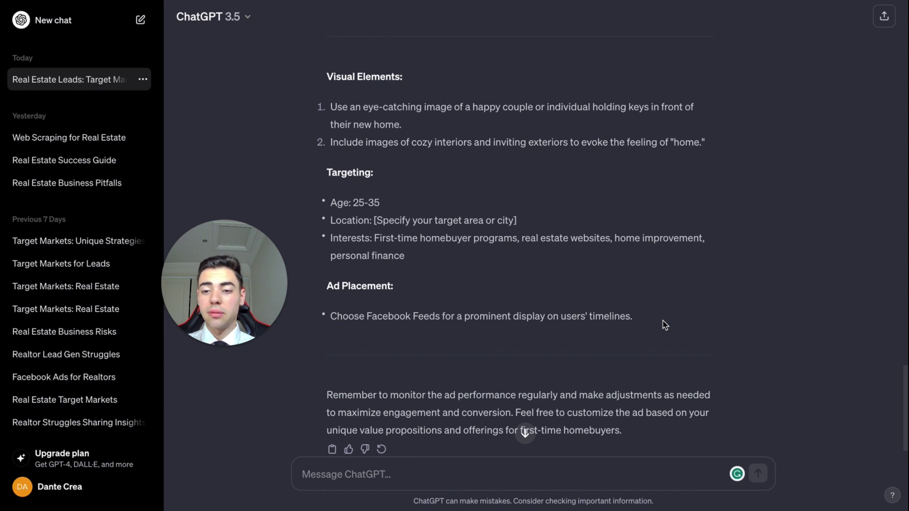
pyautogui.scroll(-1, 663, 321)
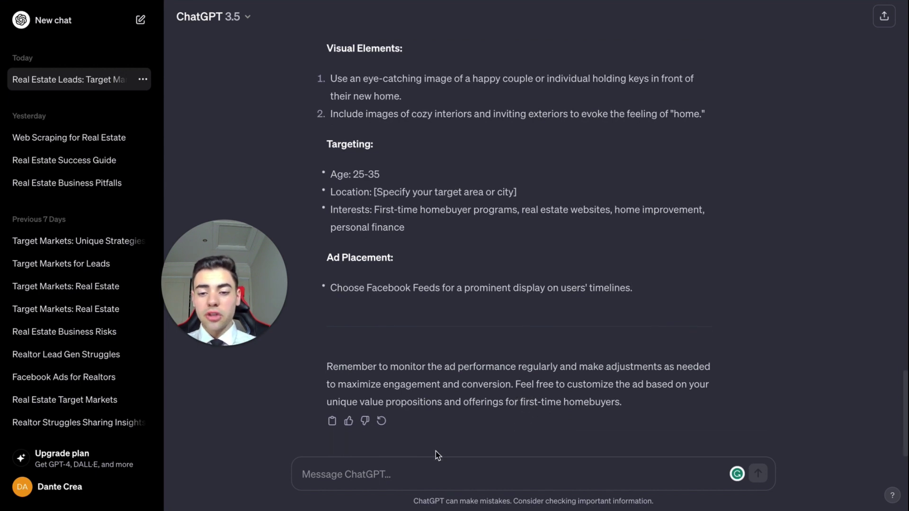
pyautogui.scroll(1, 411, 252)
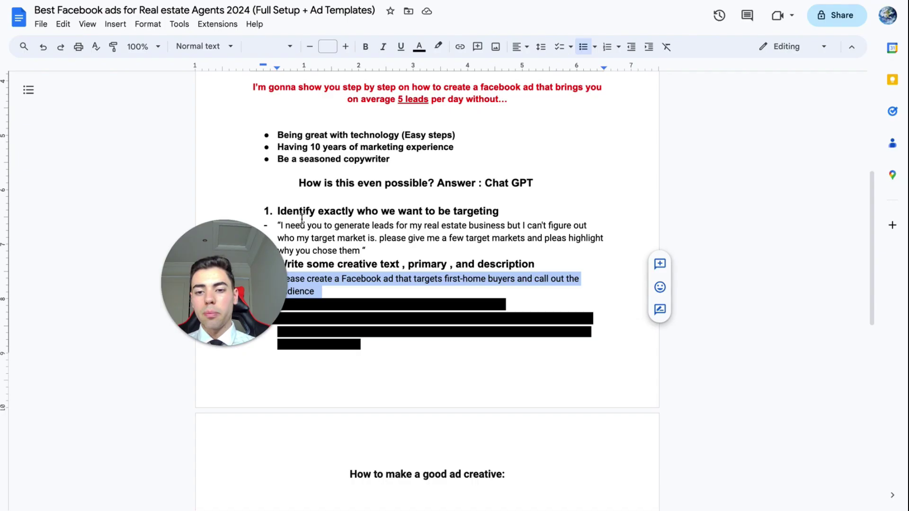
# - In the Google Docs outline, remove the black highlight from item 3, "Make creative templates - Examples provided", and its prompt
pyautogui.scroll(-3, 361, 375)
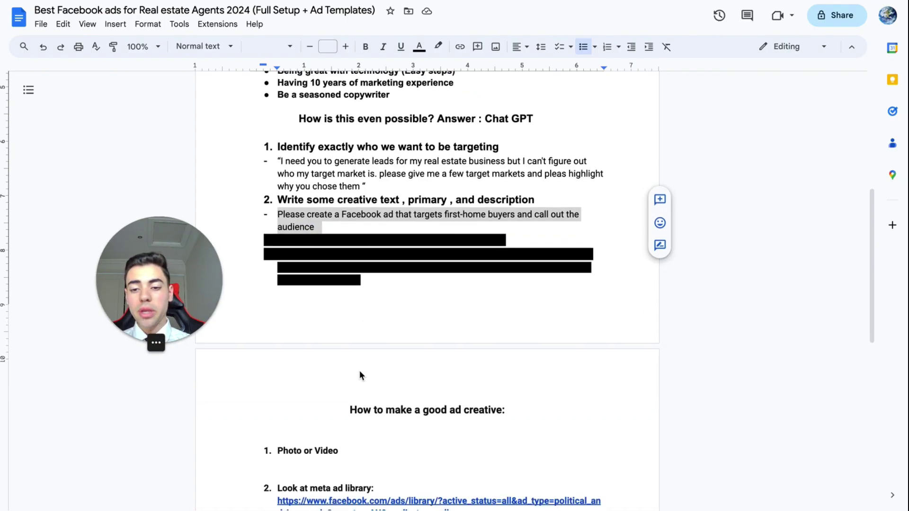
pyautogui.scroll(3, 367, 311)
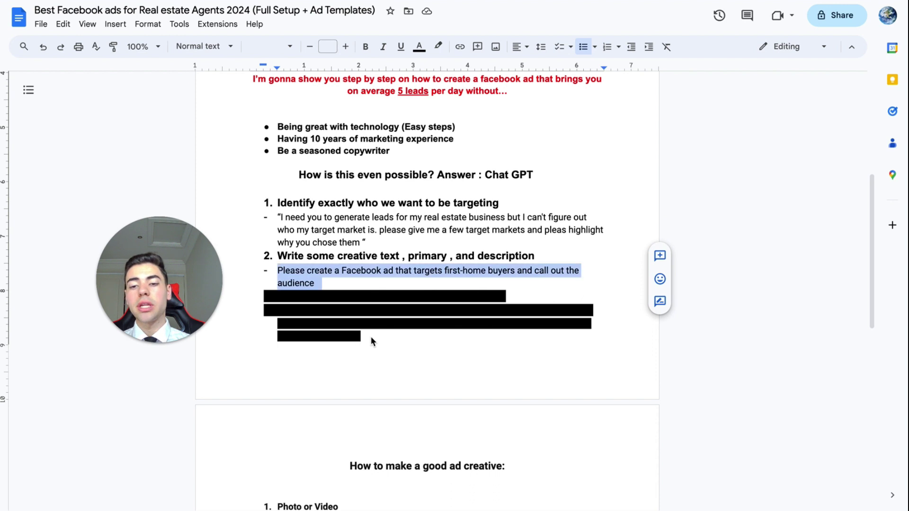
pyautogui.moveTo(370, 337); pyautogui.dragTo(265, 296)
pyautogui.click(438, 46)
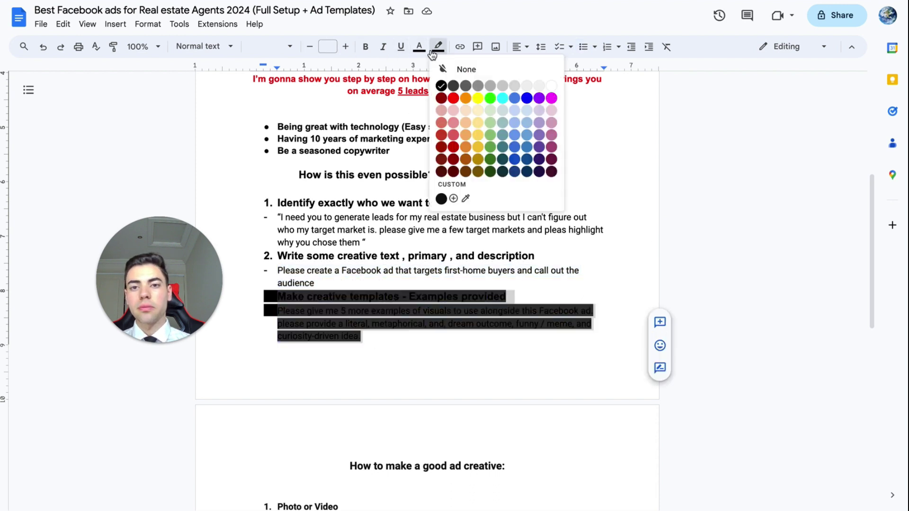
pyautogui.click(456, 65)
pyautogui.click(409, 230)
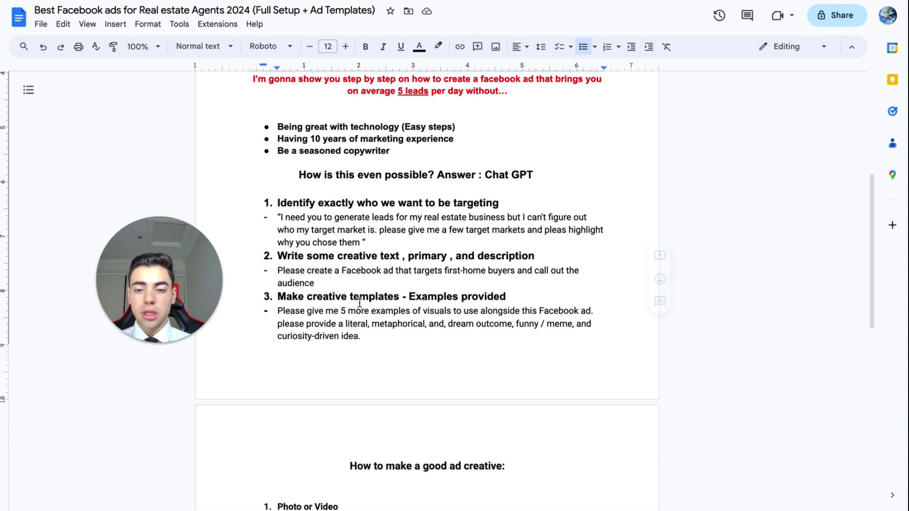
# - Send ChatGPT the document's prompt for 5 more visuals: literal, metaphorical, dream outcome, funny / meme and curiosity-driven
pyautogui.moveTo(373, 342); pyautogui.dragTo(270, 313)
pyautogui.hotkey('ctrl', 'c')
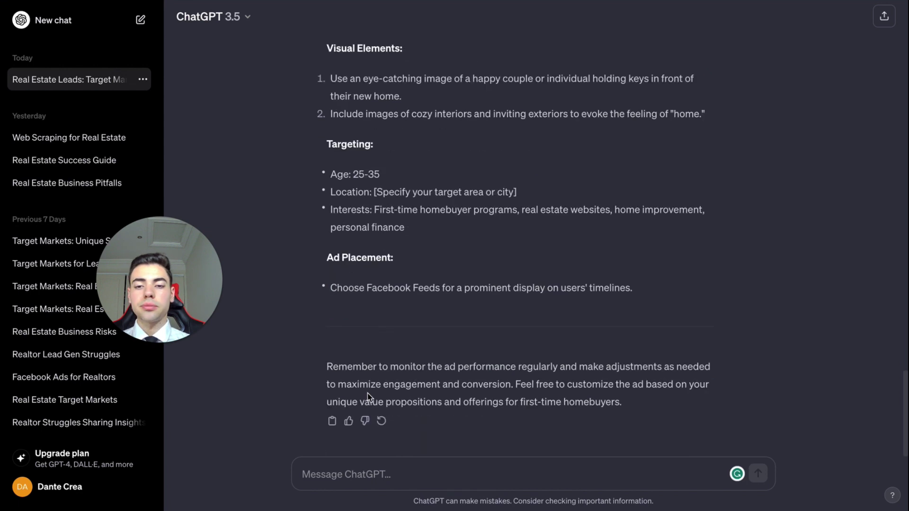
pyautogui.click(361, 471)
pyautogui.hotkey('ctrl', 'v')
pyautogui.press('Return')
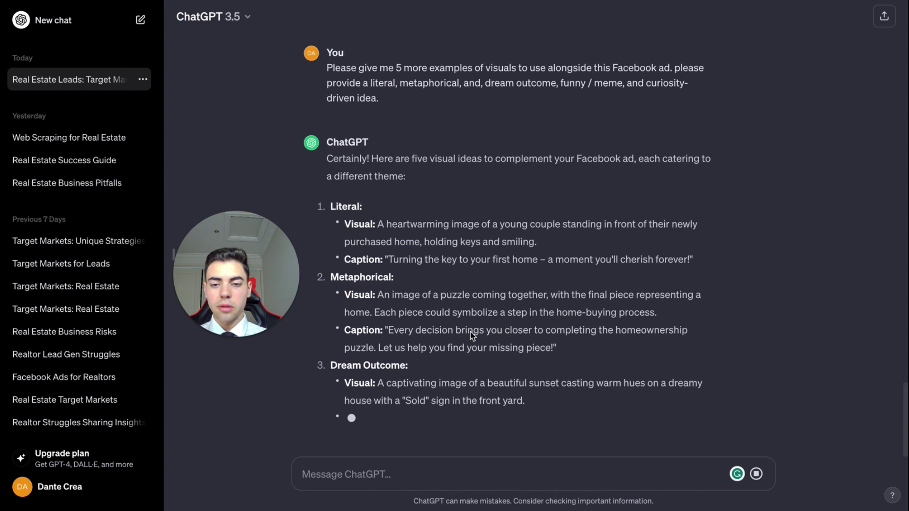
# - Review ChatGPT's five visual ideas and captions, from literal to curiosity-driven, and return to the earlier ad targeting advice
pyautogui.scroll(2, 472, 335)
pyautogui.scroll(-1, 472, 335)
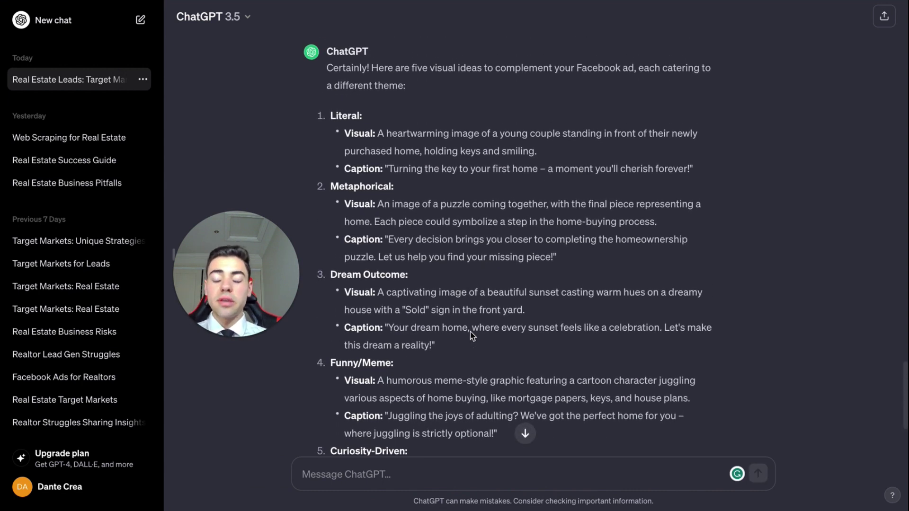
pyautogui.scroll(-1, 472, 335)
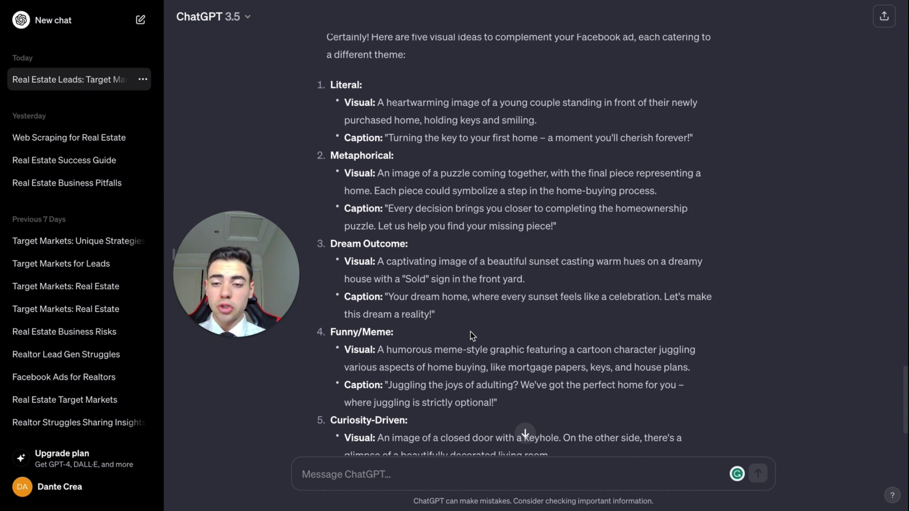
pyautogui.scroll(1, 472, 335)
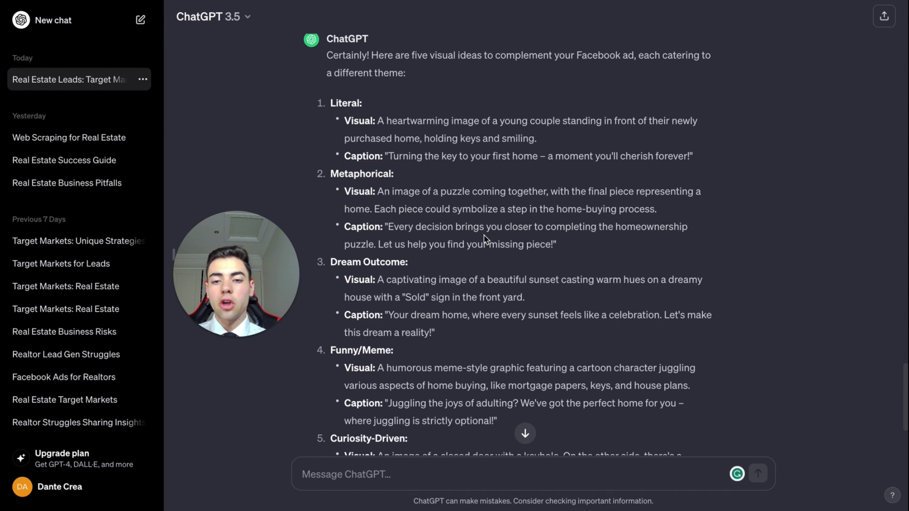
pyautogui.scroll(-2, 462, 283)
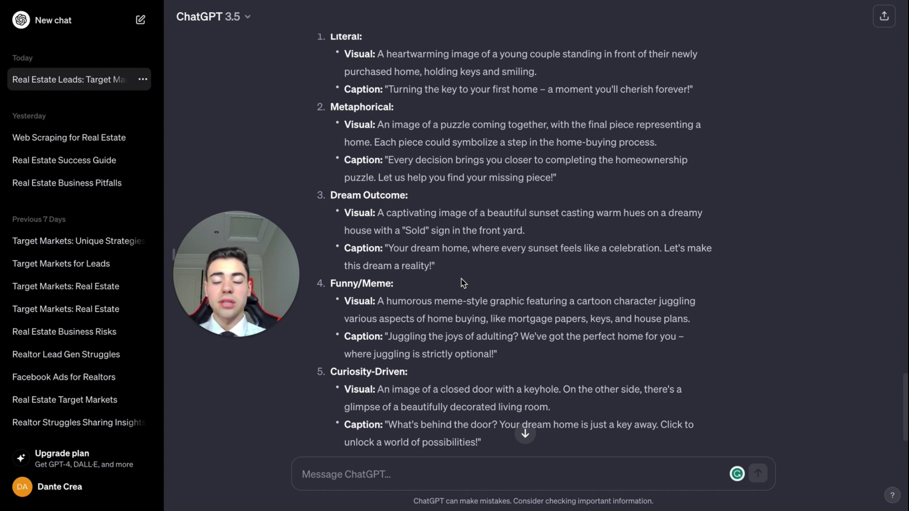
pyautogui.scroll(12, 440, 194)
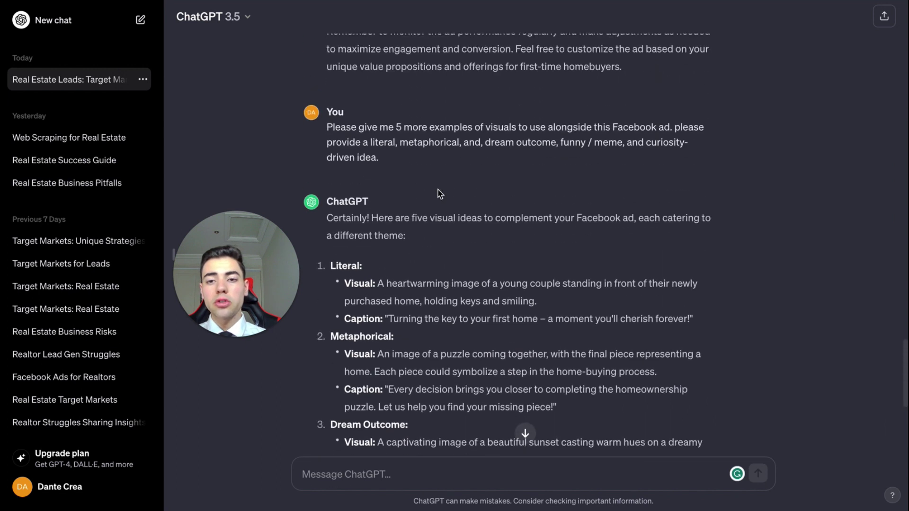
pyautogui.scroll(4, 440, 194)
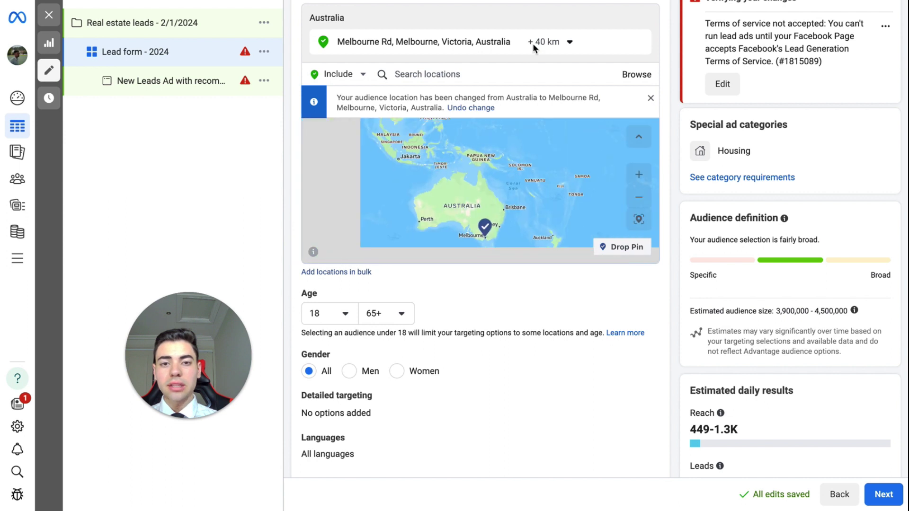
# - Switch to Meta Ads Manager and set the ad set audience's minimum age to 25
pyautogui.click(347, 316)
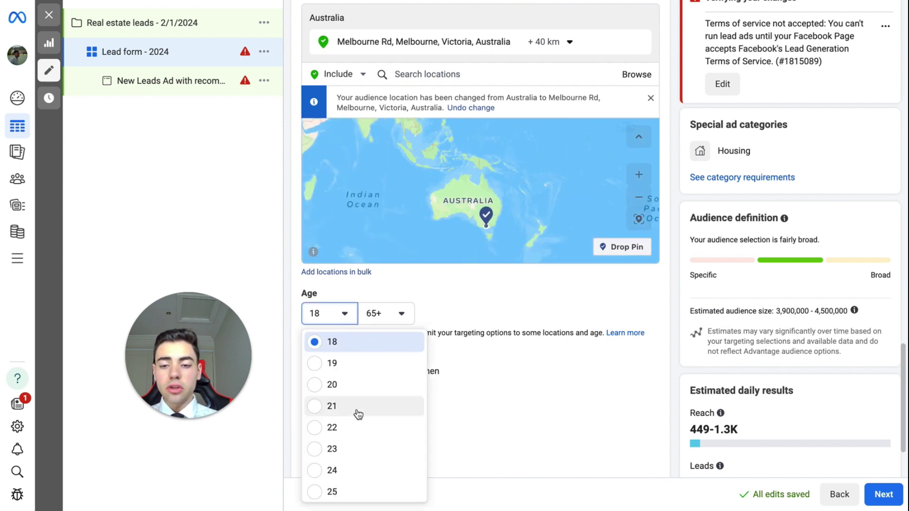
pyautogui.scroll(-1, 349, 467)
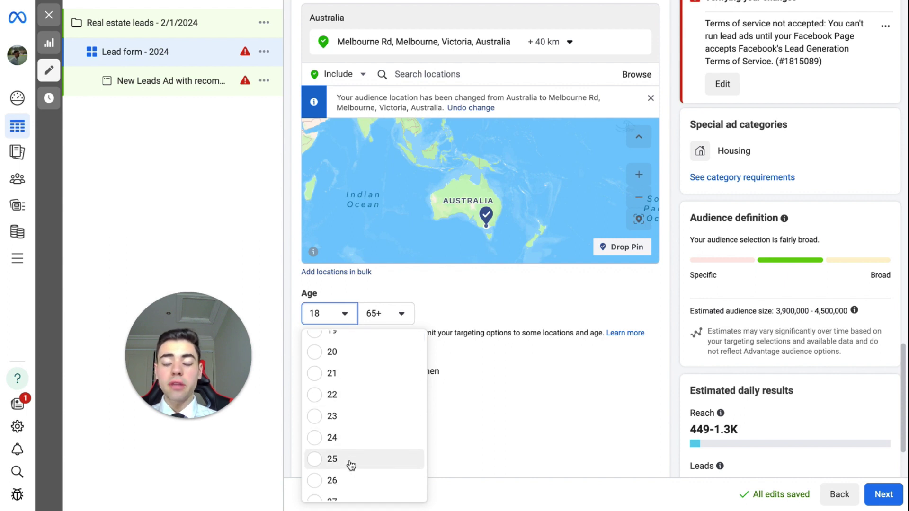
pyautogui.click(350, 463)
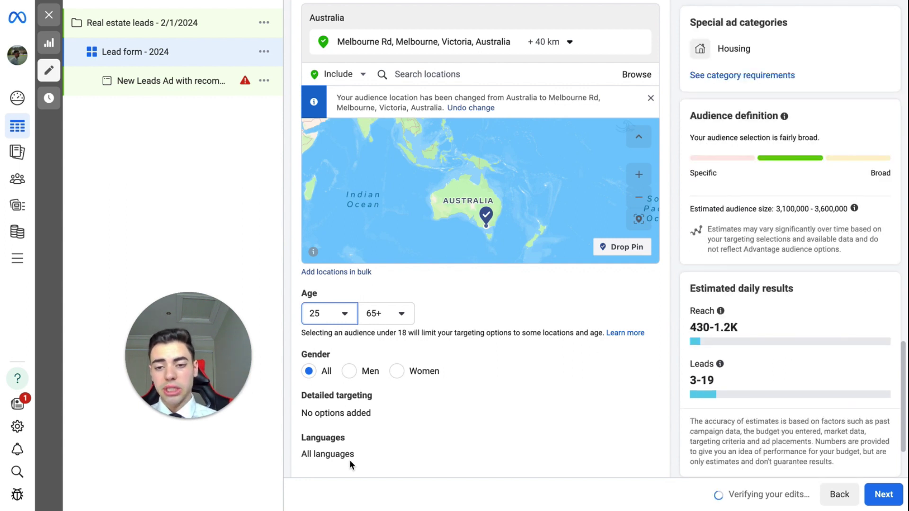
# - Set the ad set audience's maximum age to 40
pyautogui.click(386, 313)
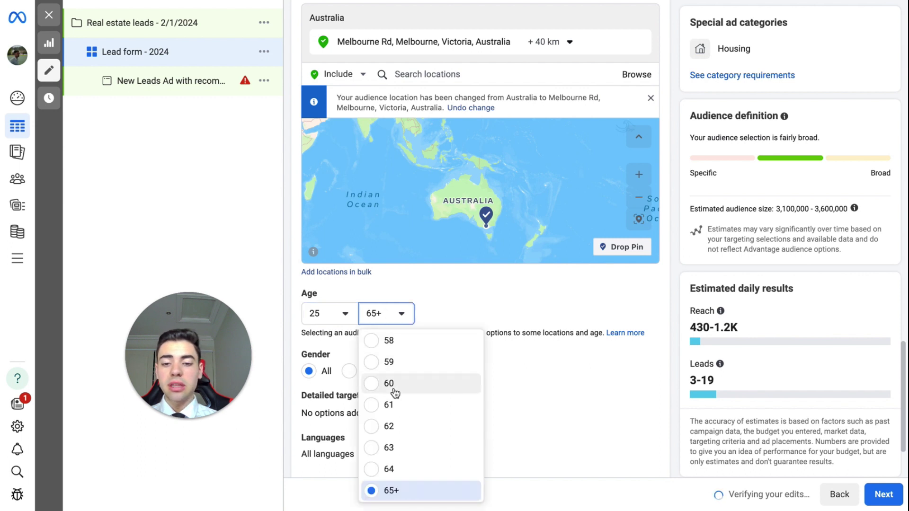
pyautogui.scroll(3, 395, 393)
pyautogui.scroll(2, 395, 393)
pyautogui.scroll(3, 395, 393)
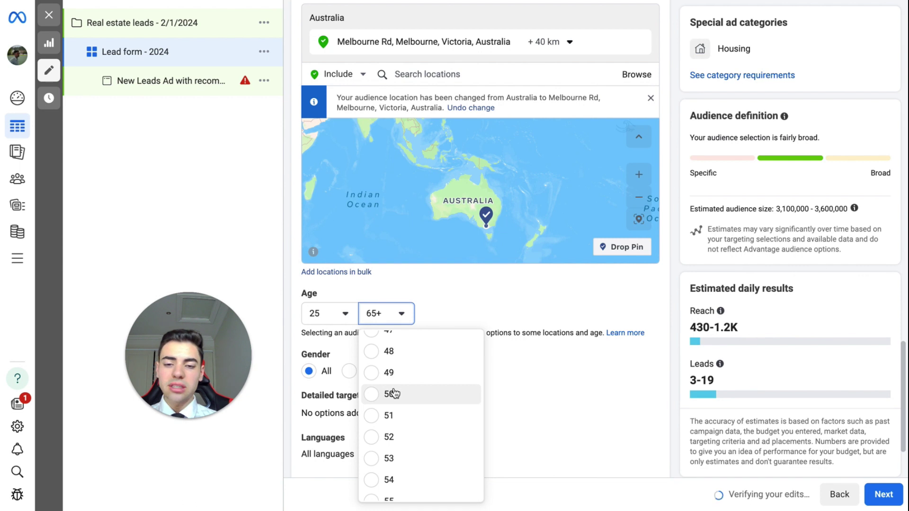
pyautogui.scroll(3, 395, 393)
pyautogui.scroll(-3, 403, 463)
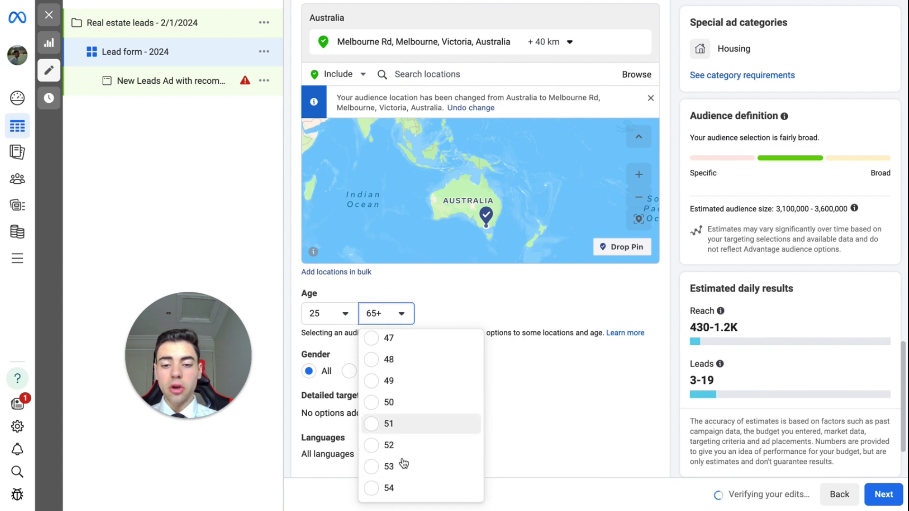
pyautogui.scroll(-3, 403, 462)
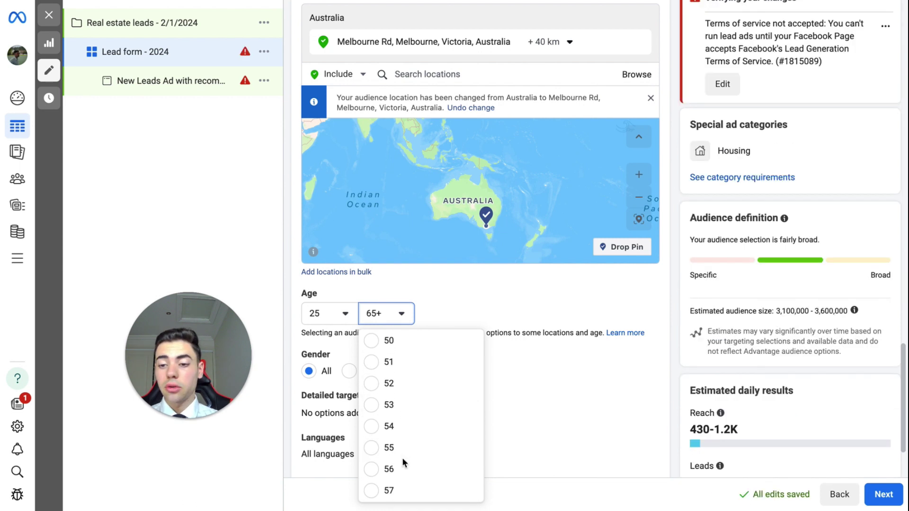
pyautogui.scroll(9, 403, 462)
pyautogui.scroll(8, 403, 462)
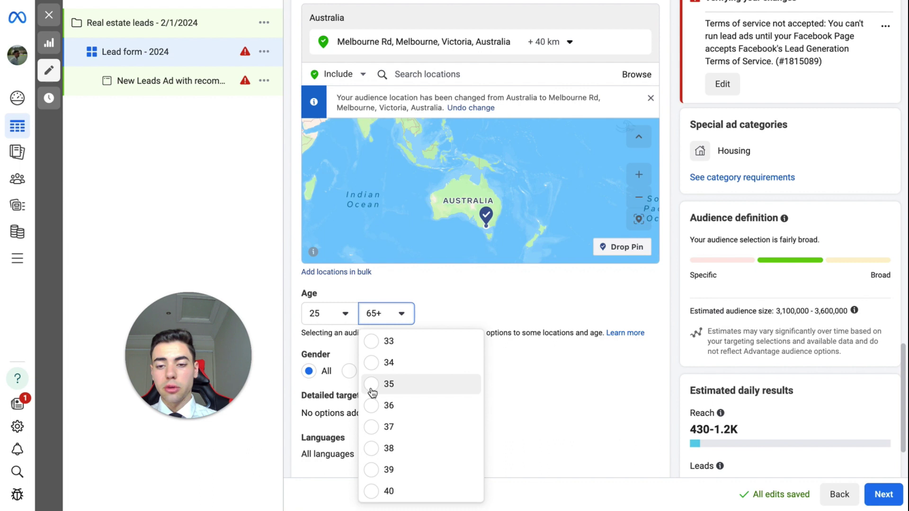
pyautogui.scroll(-1, 375, 457)
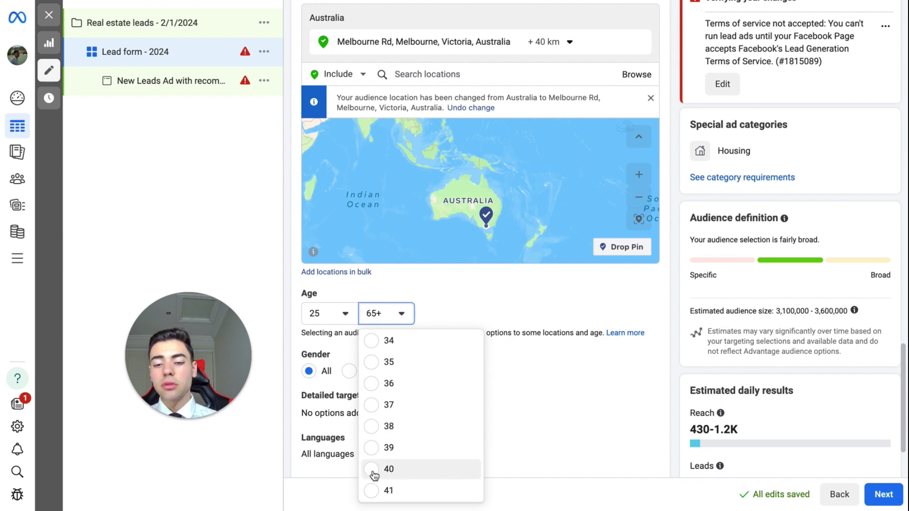
pyautogui.click(374, 469)
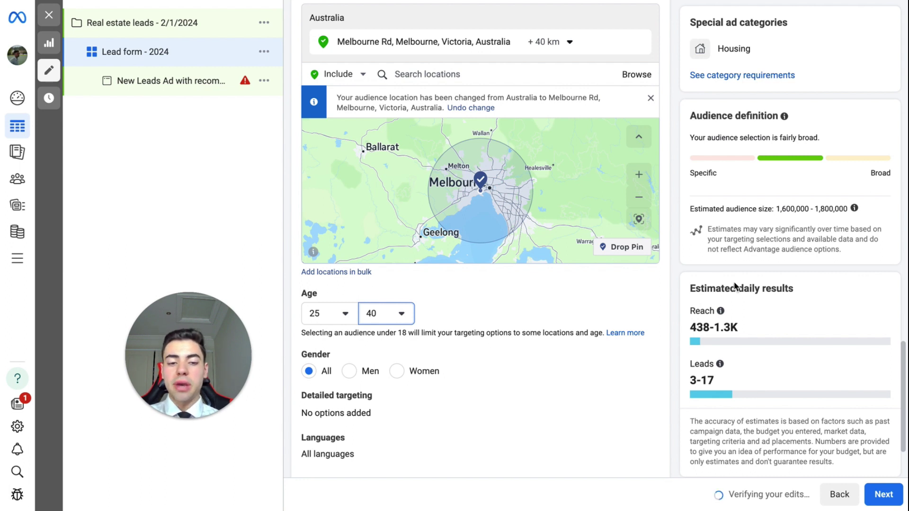
# - Examine the additional placement options of the ad set, including brand safety and the inventory filter, and collapse them again
pyautogui.scroll(-2, 548, 398)
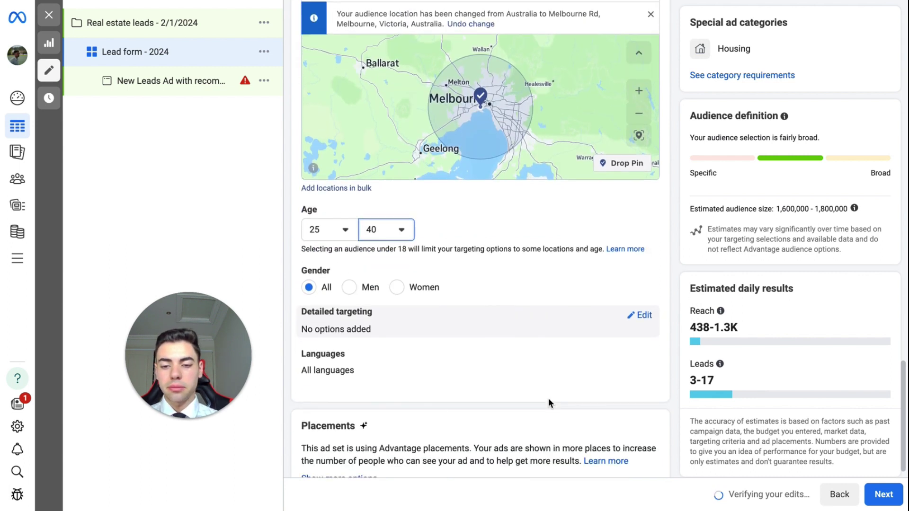
pyautogui.scroll(-1, 548, 403)
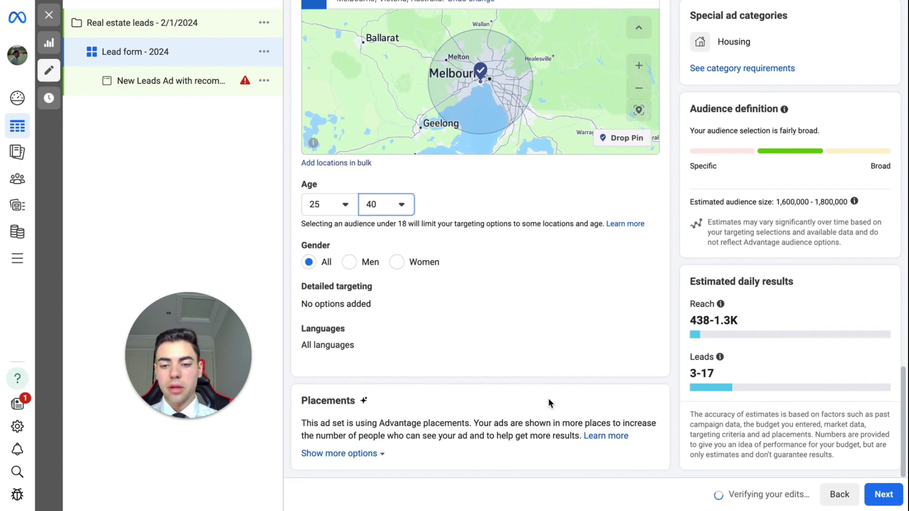
pyautogui.click(378, 453)
pyautogui.scroll(-5, 397, 330)
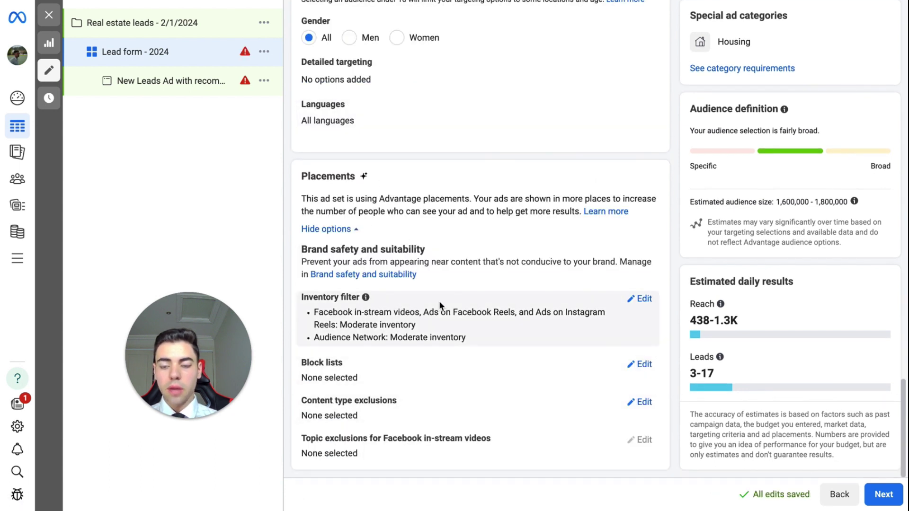
pyautogui.click(352, 230)
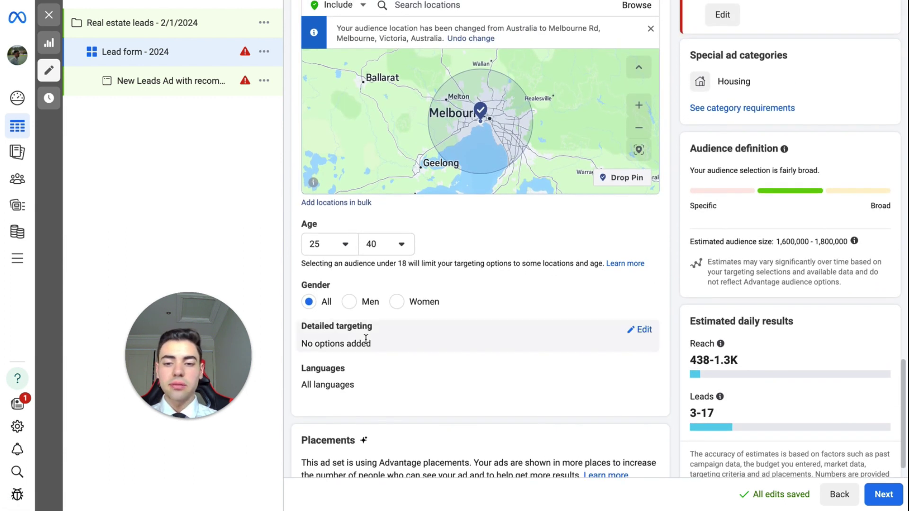
# - Try adding the interest "First-time home buyer grant (property)" to the ad set's detailed targeting, and remove it again
pyautogui.click(640, 331)
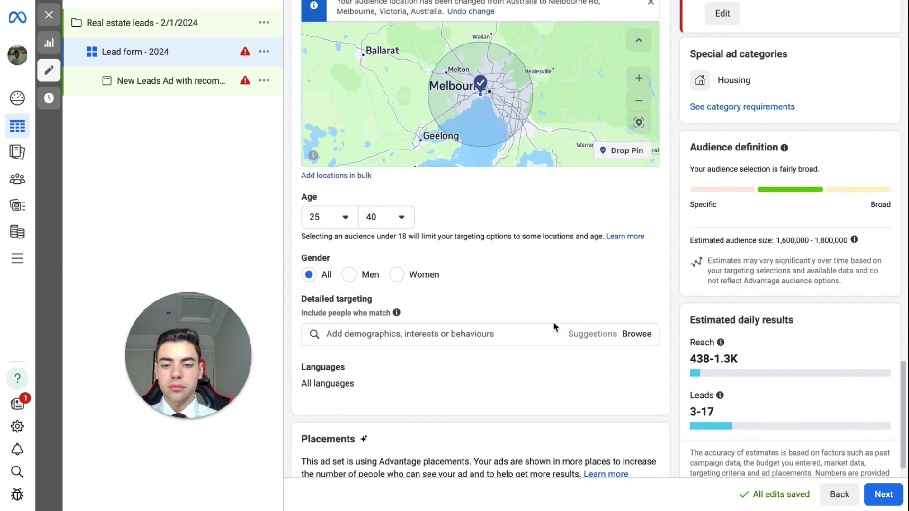
pyautogui.click(469, 334)
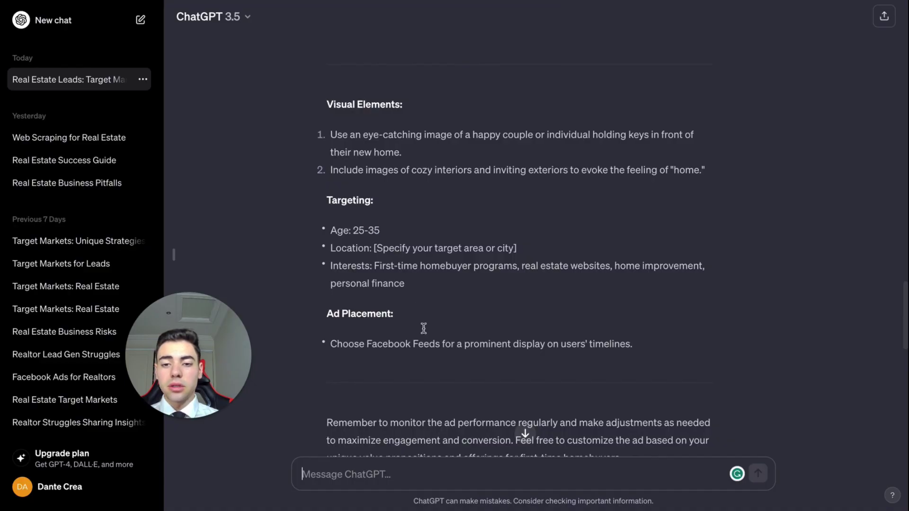
pyautogui.scroll(1, 424, 328)
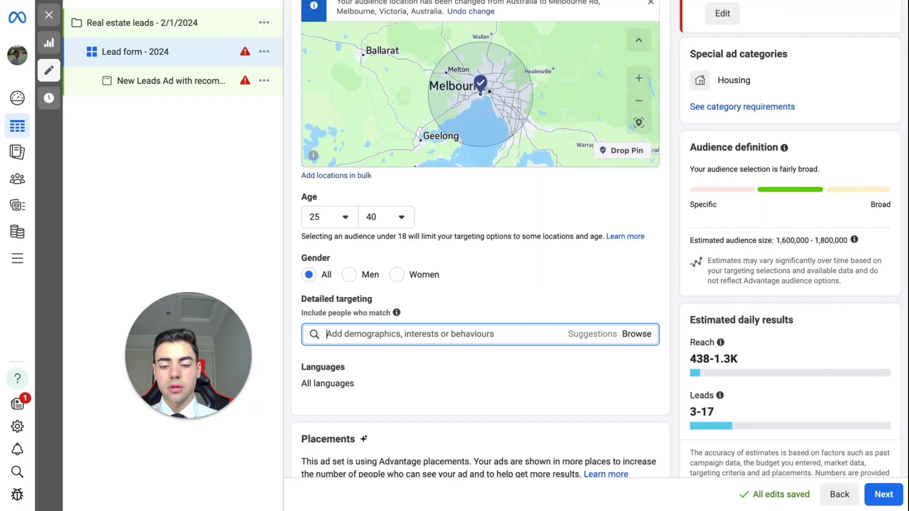
pyautogui.write('first home buyer')
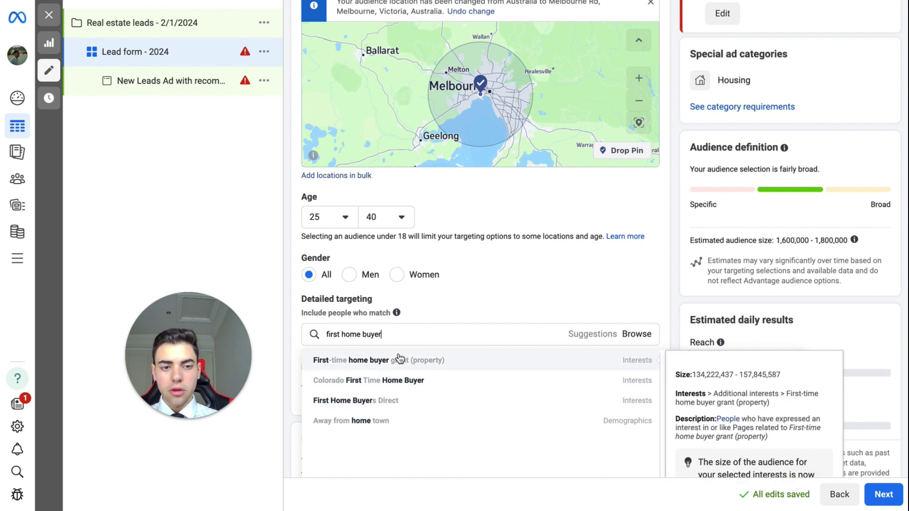
pyautogui.click(399, 359)
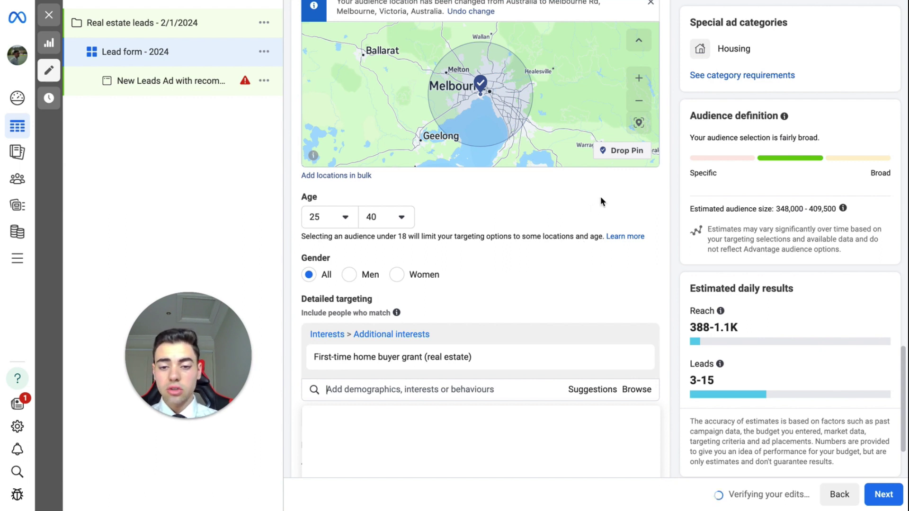
pyautogui.moveTo(512, 360)
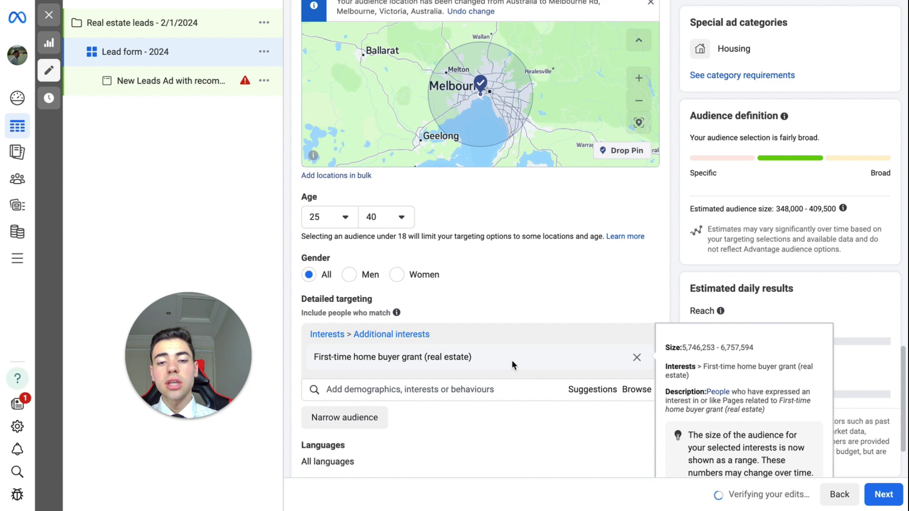
pyautogui.click(636, 358)
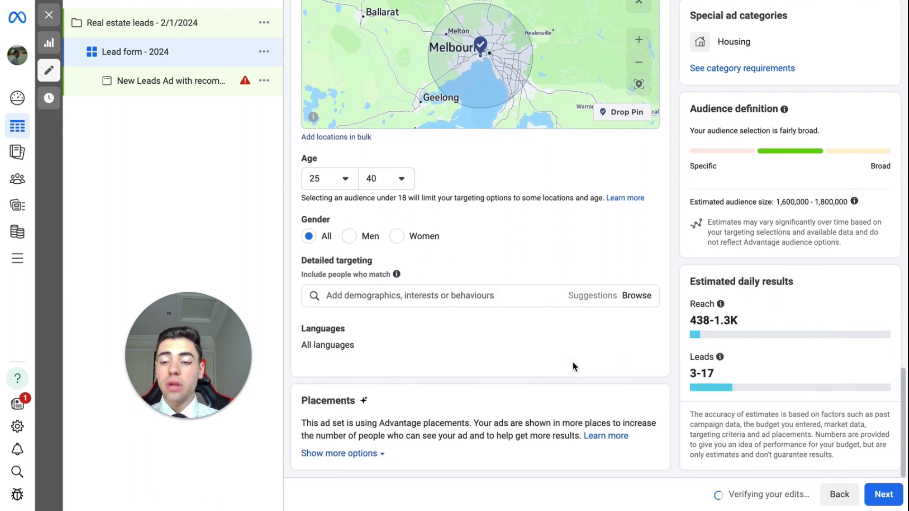
# - Continue to the ad level and rename the ad as "Ad set #1 Home"
pyautogui.click(883, 495)
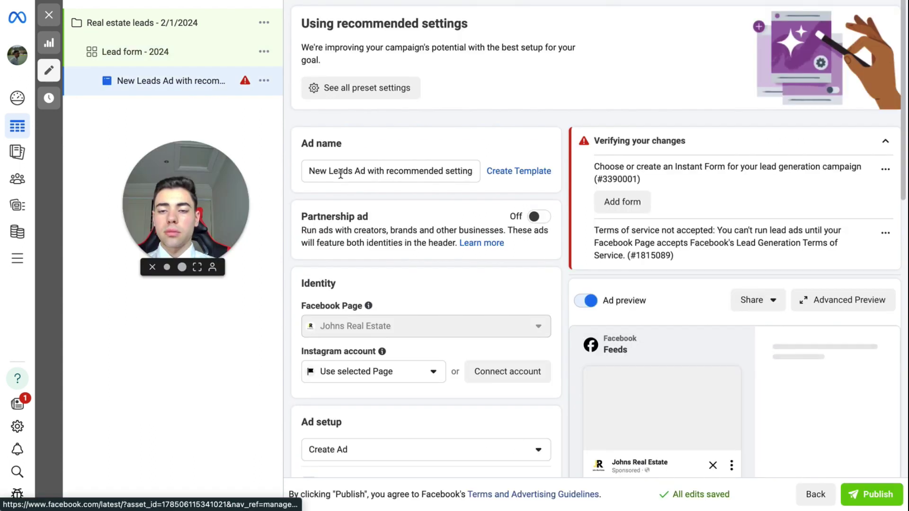
pyautogui.tripleClick(340, 174)
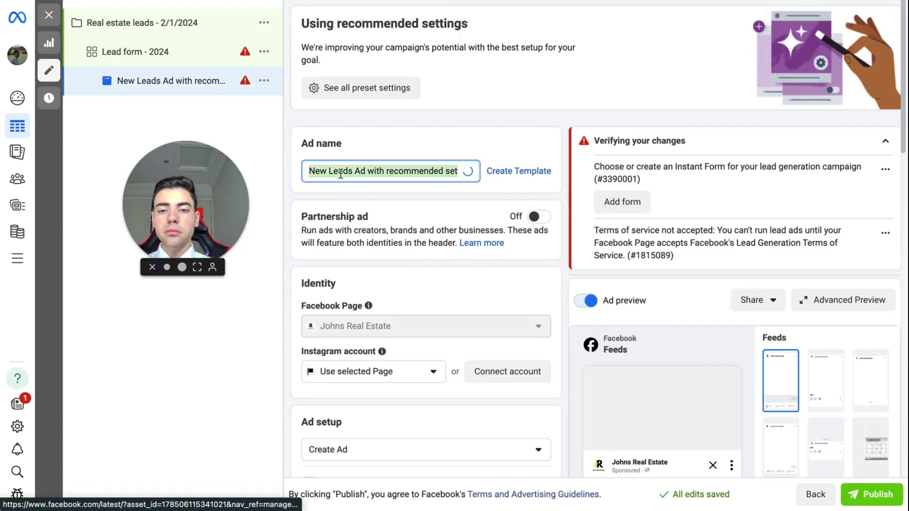
pyautogui.press('BackSpace')
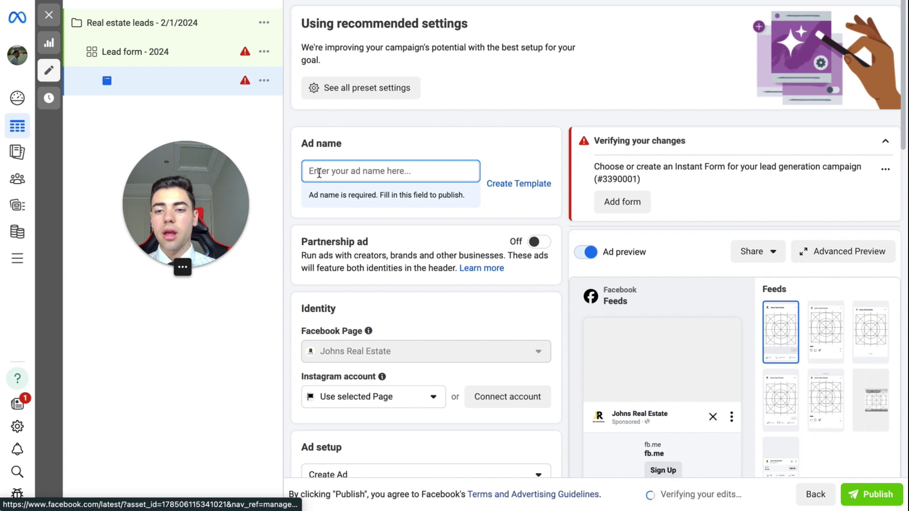
pyautogui.write('Ad set ')
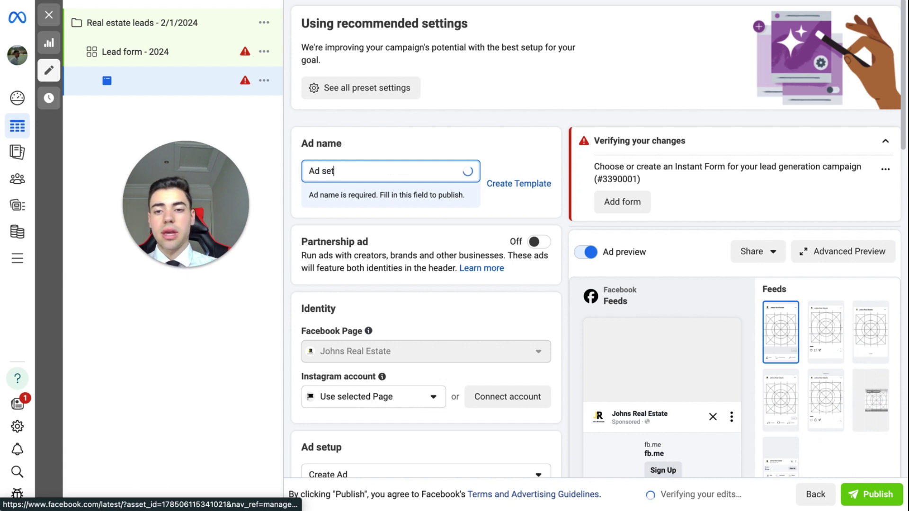
pyautogui.write('#1')
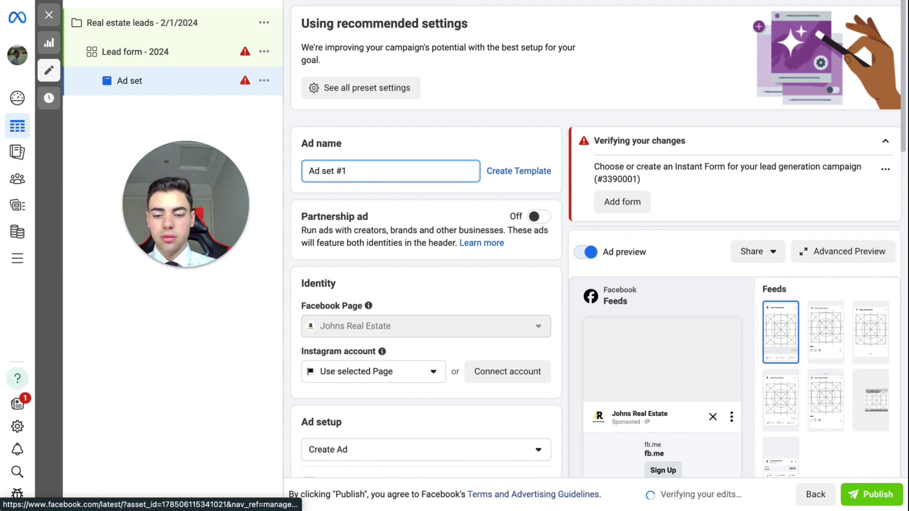
pyautogui.write(' Home')
pyautogui.scroll(-2, 353, 264)
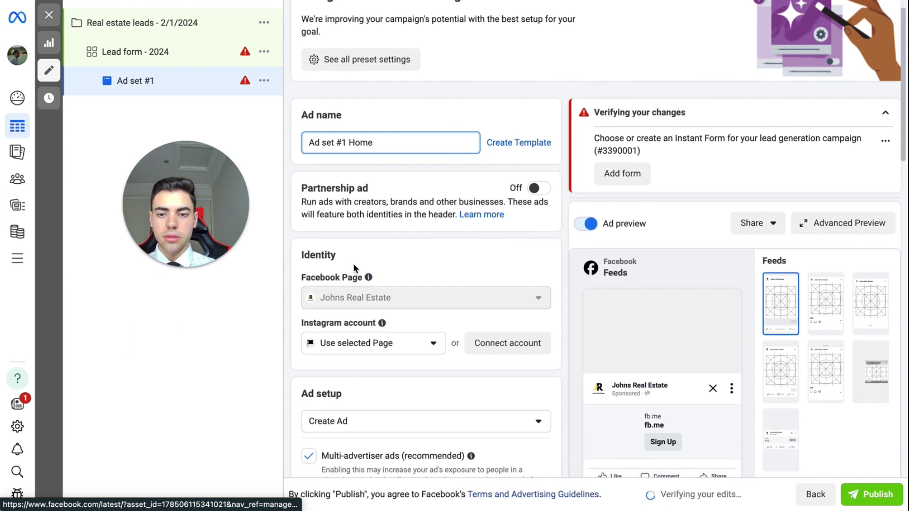
pyautogui.scroll(-2, 353, 263)
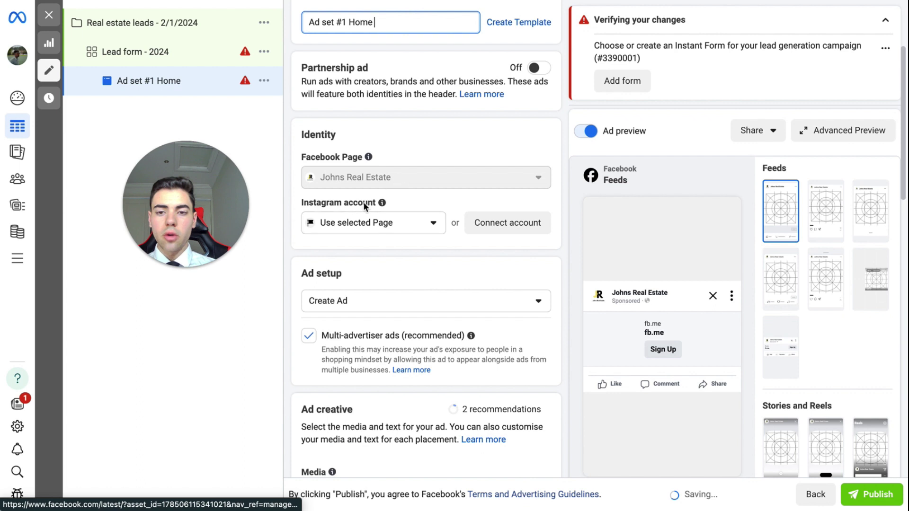
pyautogui.click(456, 196)
pyautogui.scroll(-5, 438, 192)
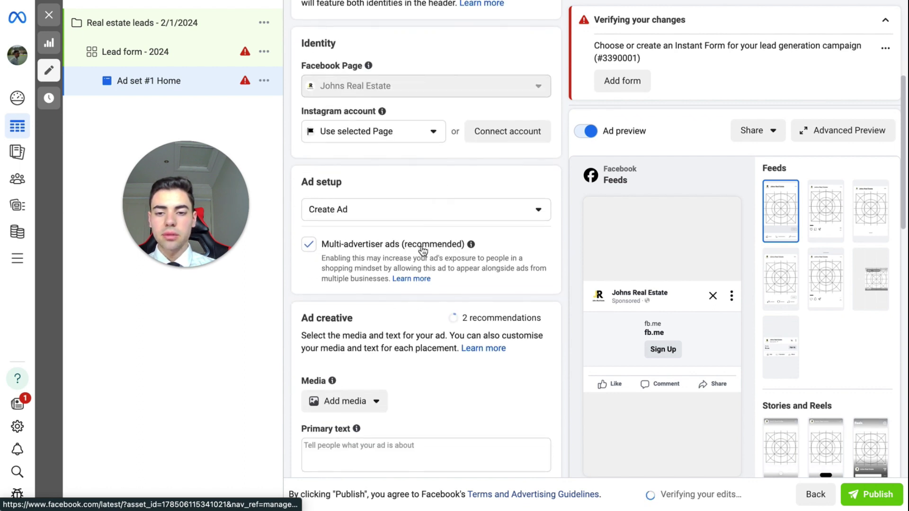
# - Examine the ad creative section's fields for media, primary text, headline, description and call to action
pyautogui.scroll(-1, 391, 319)
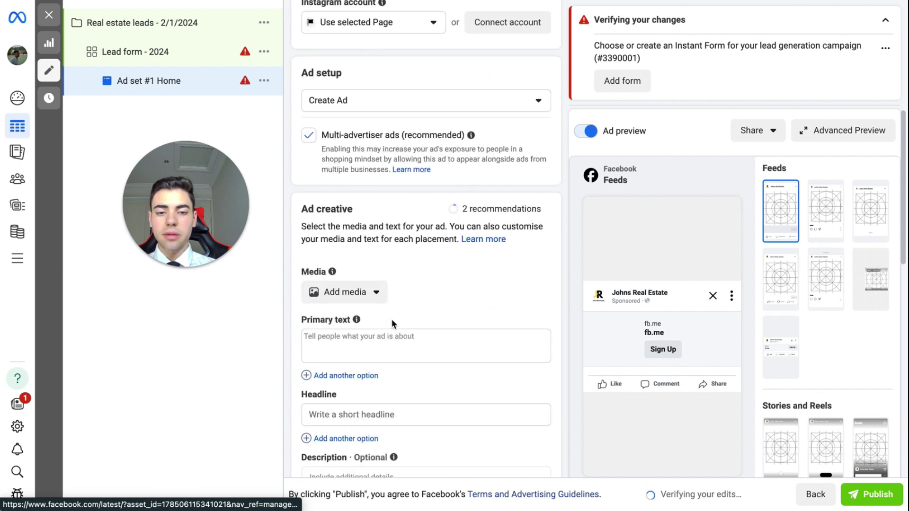
pyautogui.click(360, 296)
pyautogui.click(444, 278)
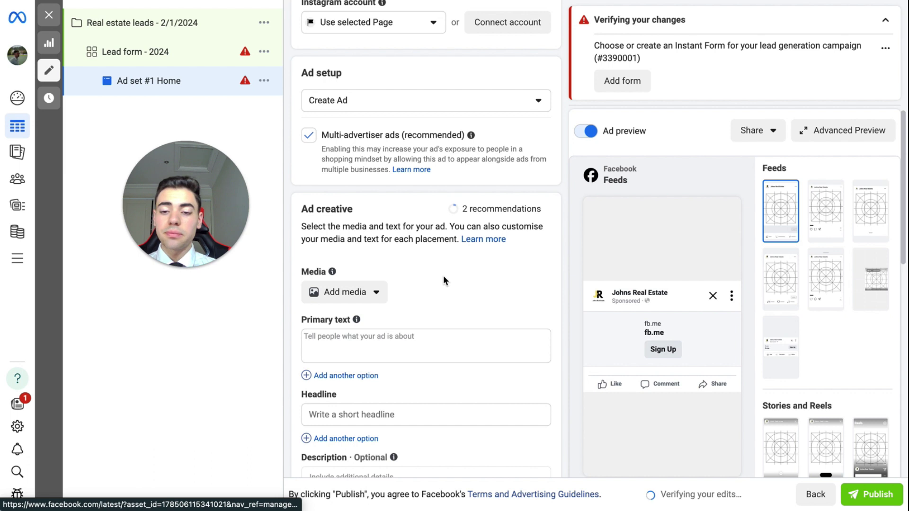
pyautogui.scroll(-1, 413, 297)
pyautogui.scroll(-2, 414, 297)
pyautogui.click(397, 325)
pyautogui.scroll(-2, 397, 326)
pyautogui.click(385, 364)
pyautogui.scroll(-2, 383, 362)
pyautogui.scroll(-2, 383, 363)
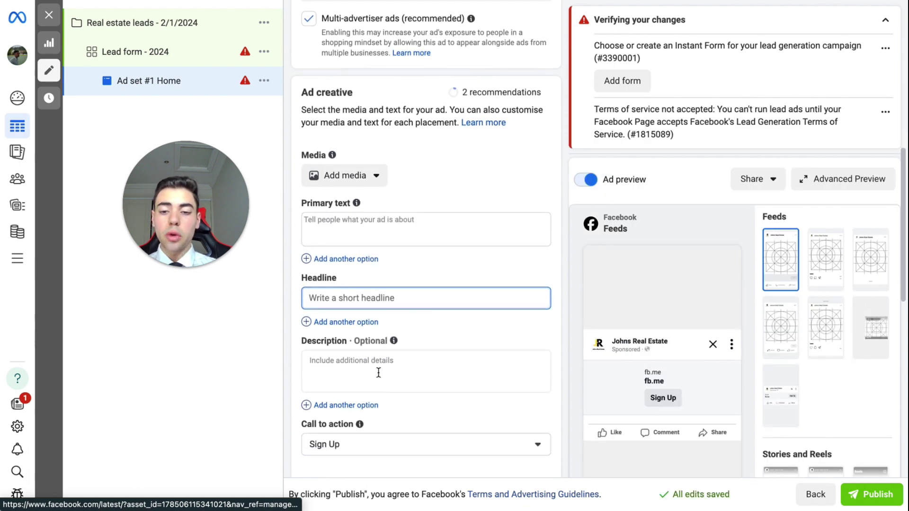
pyautogui.click(378, 372)
pyautogui.scroll(1, 378, 373)
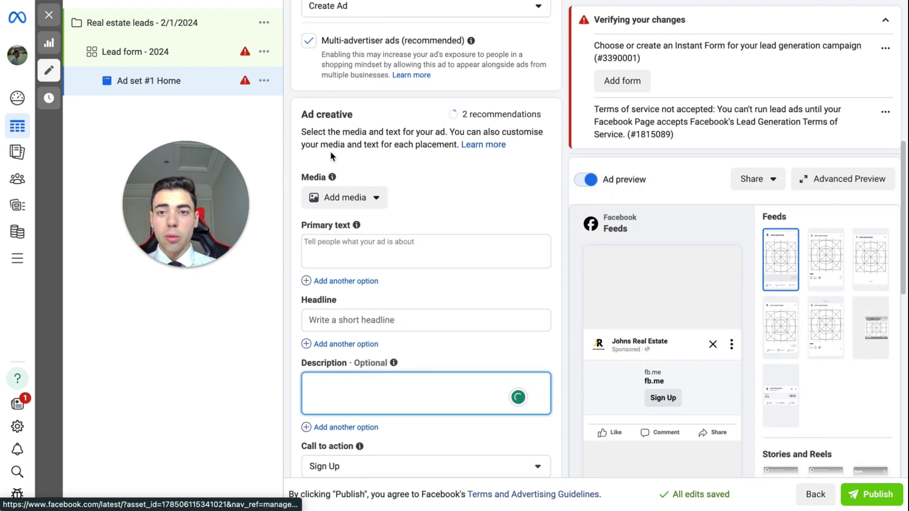
# - Switch to ChatGPT and copy the first-time homebuyer ad copy from "Are you ready to take the exciting leap" through "Let's make it happen together!"
pyautogui.press('super+Tab')
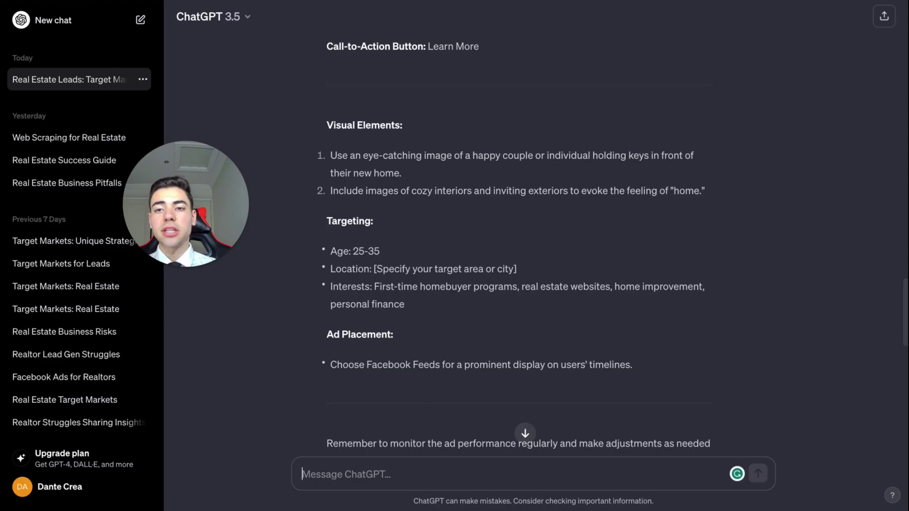
pyautogui.scroll(9, 417, 228)
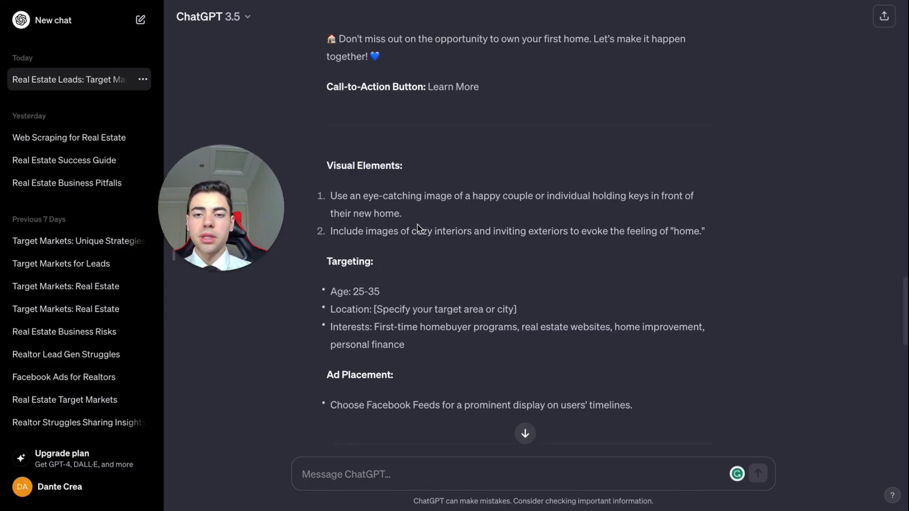
pyautogui.scroll(-1, 417, 228)
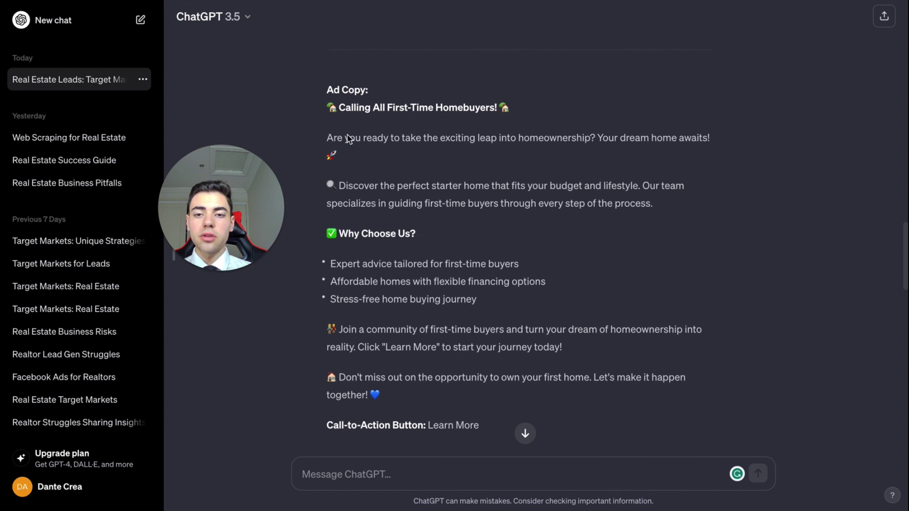
pyautogui.moveTo(326, 141); pyautogui.dragTo(494, 397)
pyautogui.hotkey('ctrl', 'c')
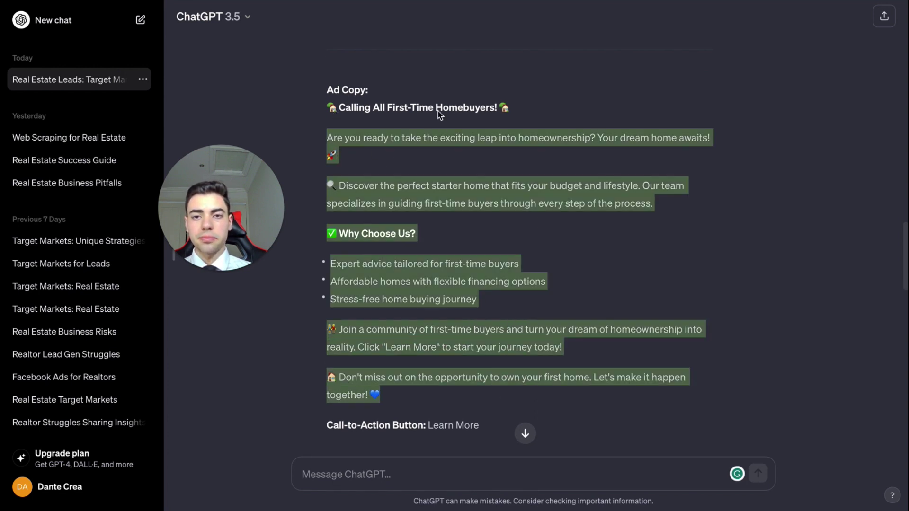
# - Switch back to Ads Manager and paste the copied ad copy as the ad's primary text
pyautogui.hotkey('alt', 'Tab')
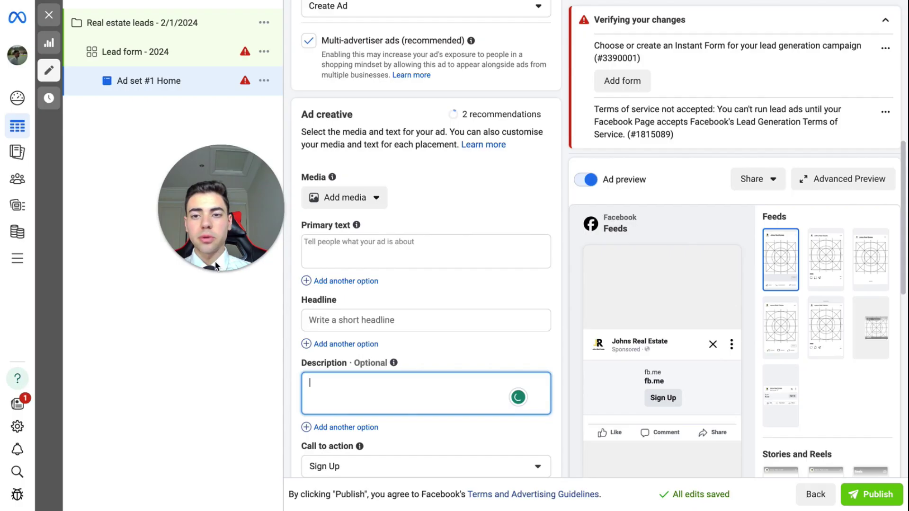
pyautogui.click(350, 386)
pyautogui.click(369, 262)
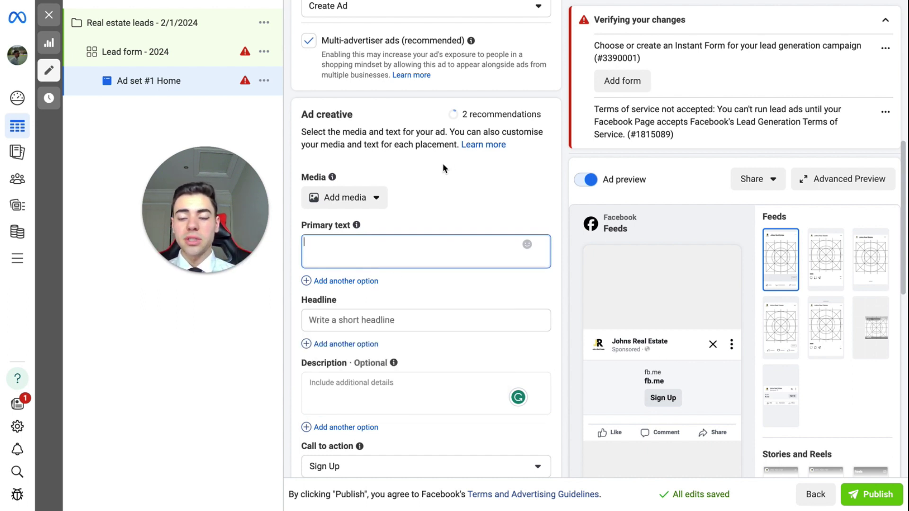
pyautogui.hotkey('ctrl', 'v')
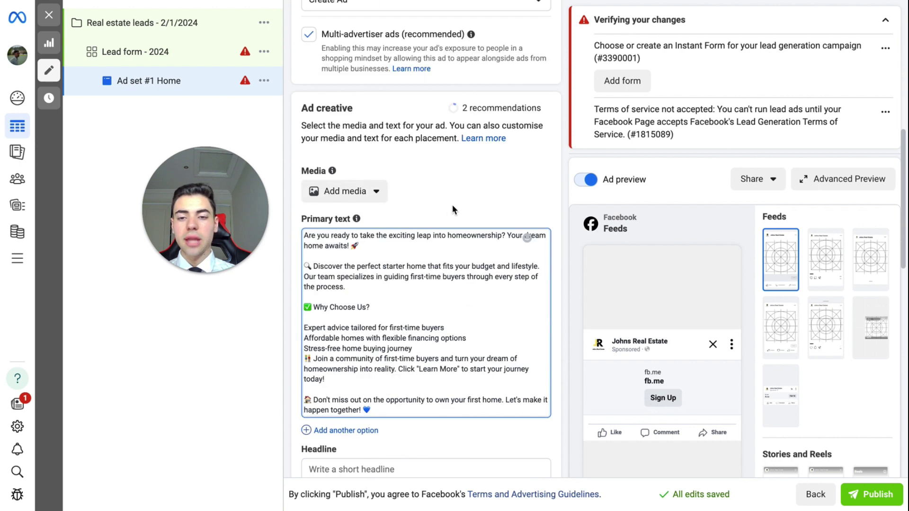
pyautogui.click(452, 203)
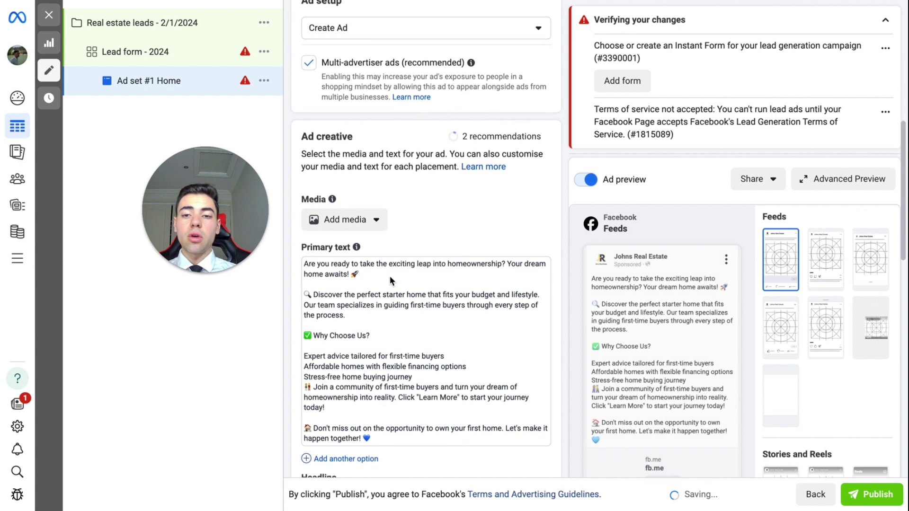
# - Set the headline to "Are you ready to take the exciting leap into homeownership?" and the call to action to Learn more
pyautogui.scroll(-1, 390, 276)
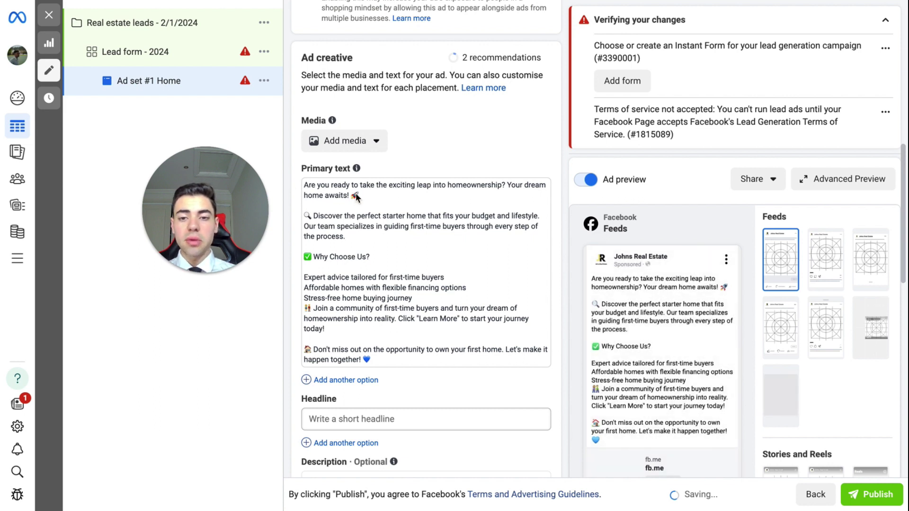
pyautogui.tripleClick(308, 186)
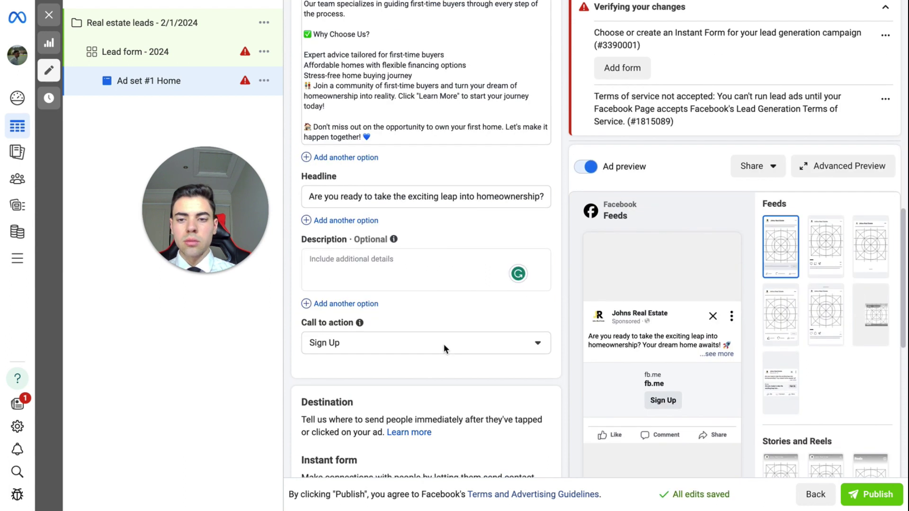
pyautogui.click(443, 348)
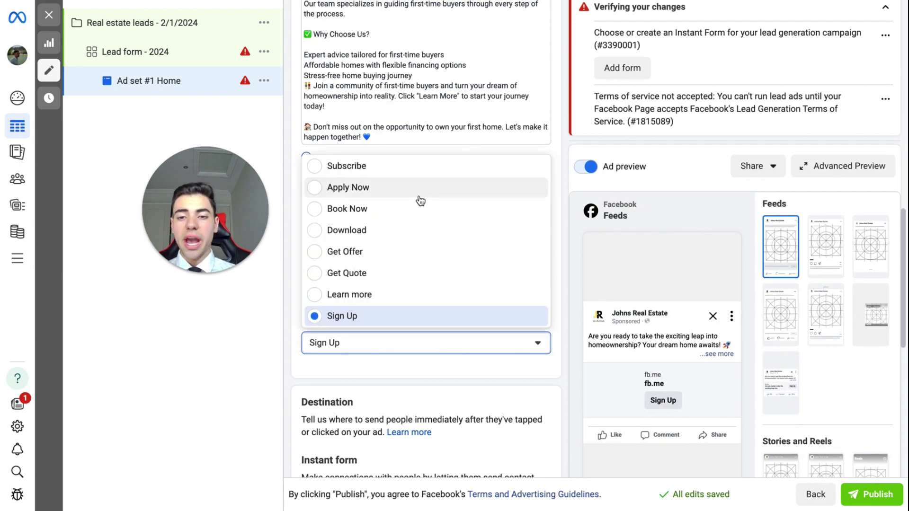
pyautogui.click(383, 297)
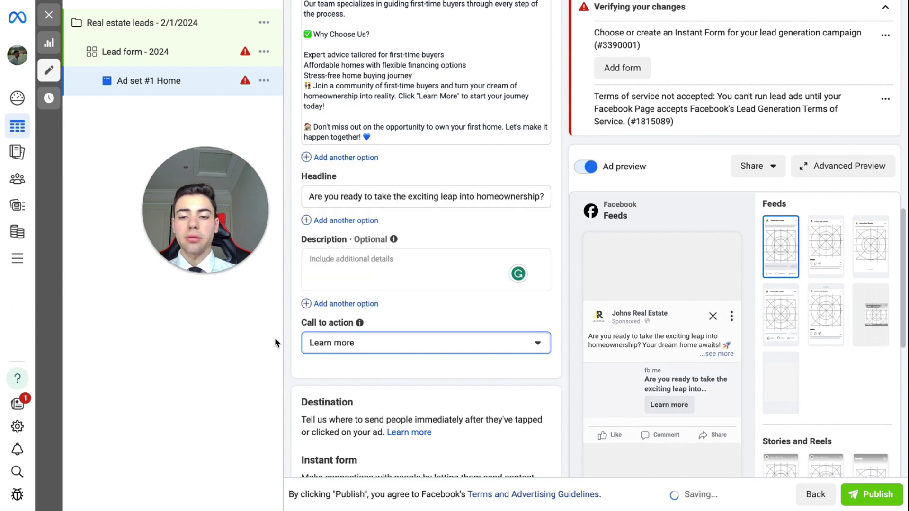
# - Switch to the Google Docs guide and open the Meta ad library link under "How to make a good ad creative"
pyautogui.scroll(-2, 447, 356)
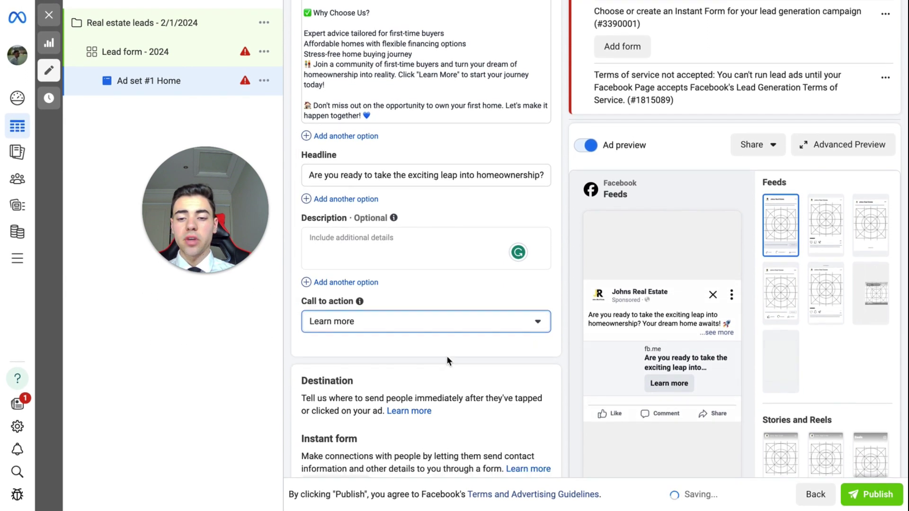
pyautogui.scroll(-1, 447, 356)
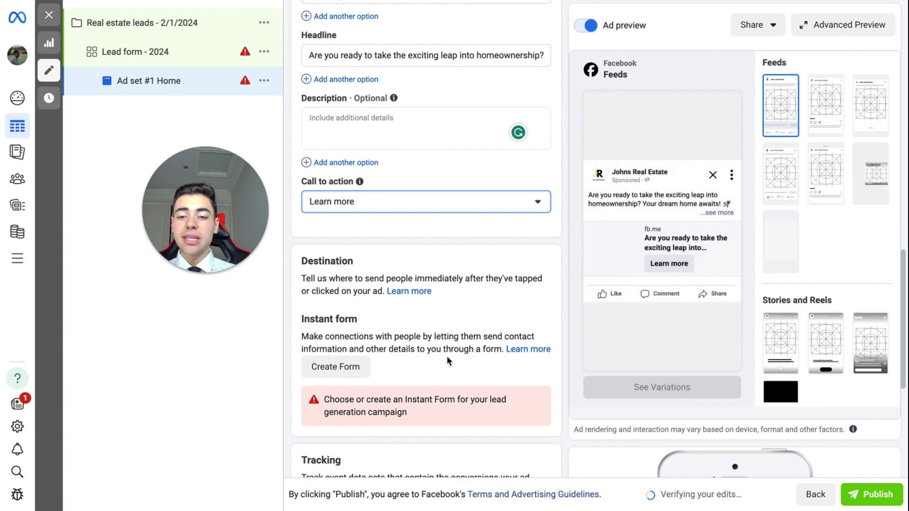
pyautogui.scroll(8, 447, 355)
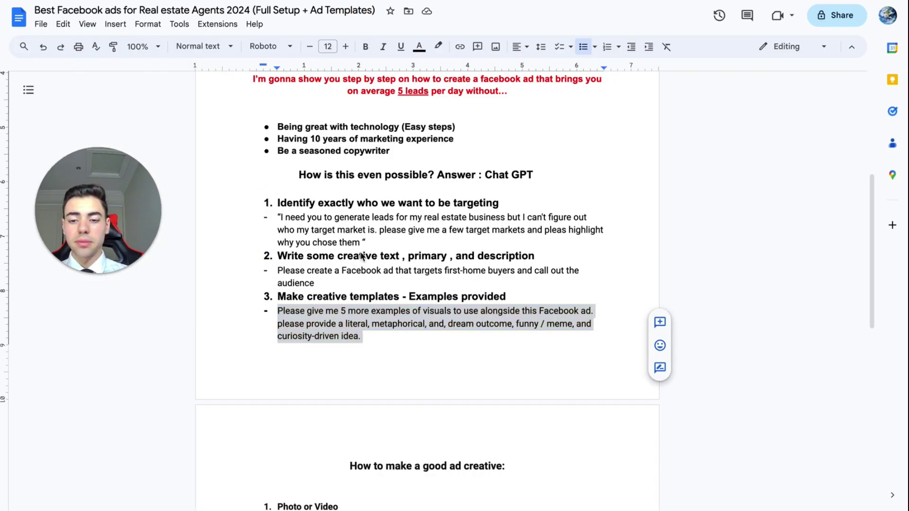
pyautogui.scroll(-3, 361, 257)
pyautogui.scroll(-2, 361, 257)
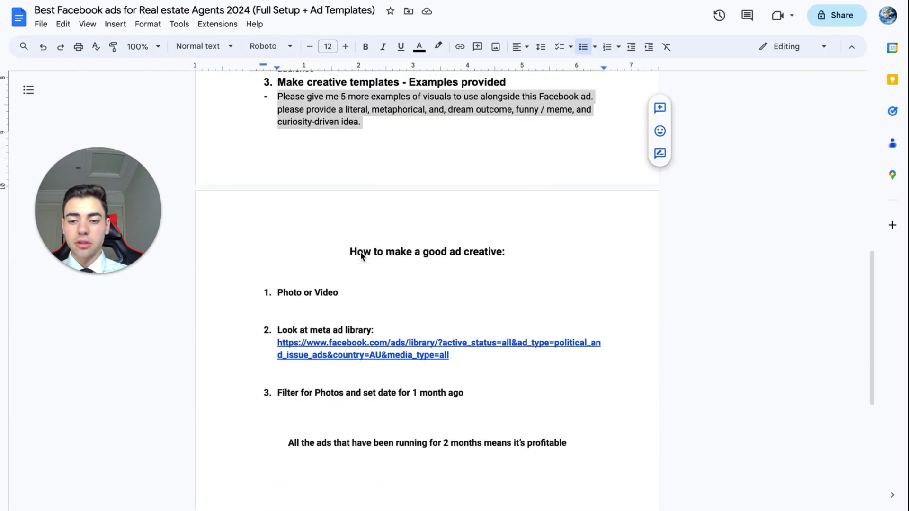
pyautogui.click(331, 344)
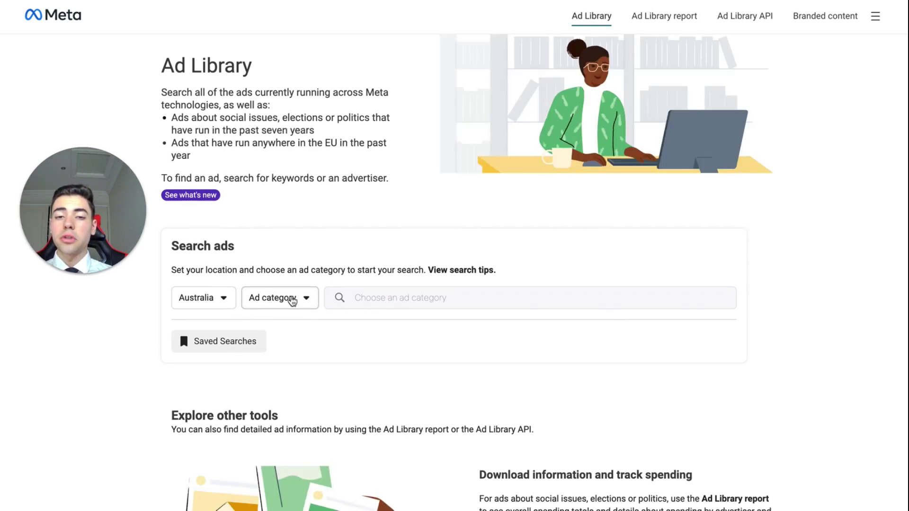
# - Search the Ad Library for "Real Estate Agent" with the ad category All ads
pyautogui.click(291, 299)
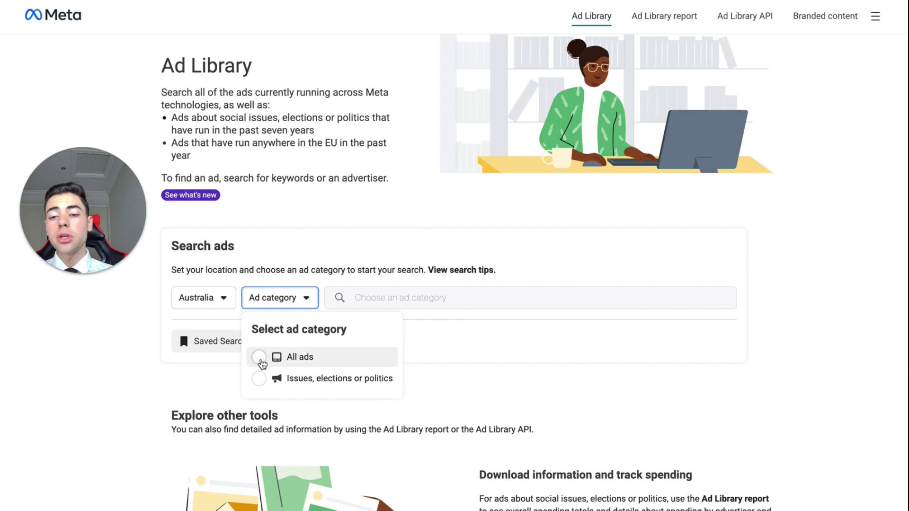
pyautogui.click(261, 363)
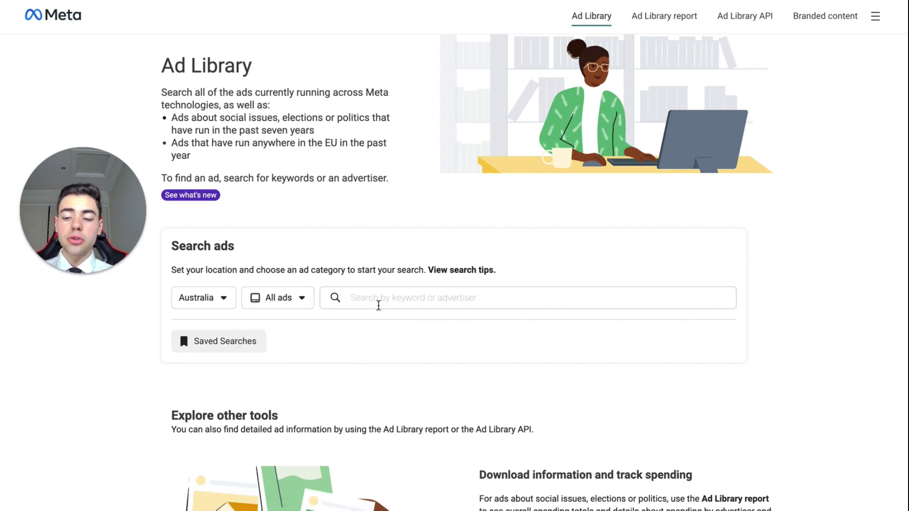
pyautogui.write('Re')
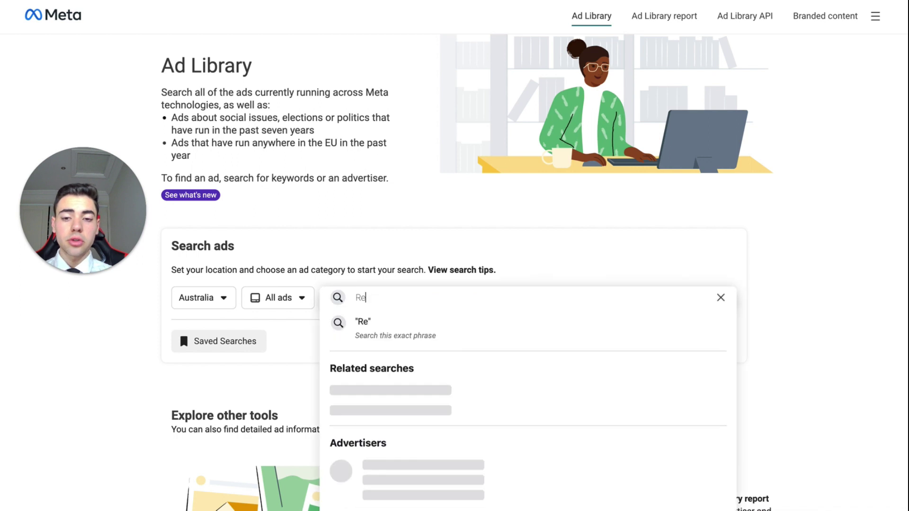
pyautogui.write('al Estate ')
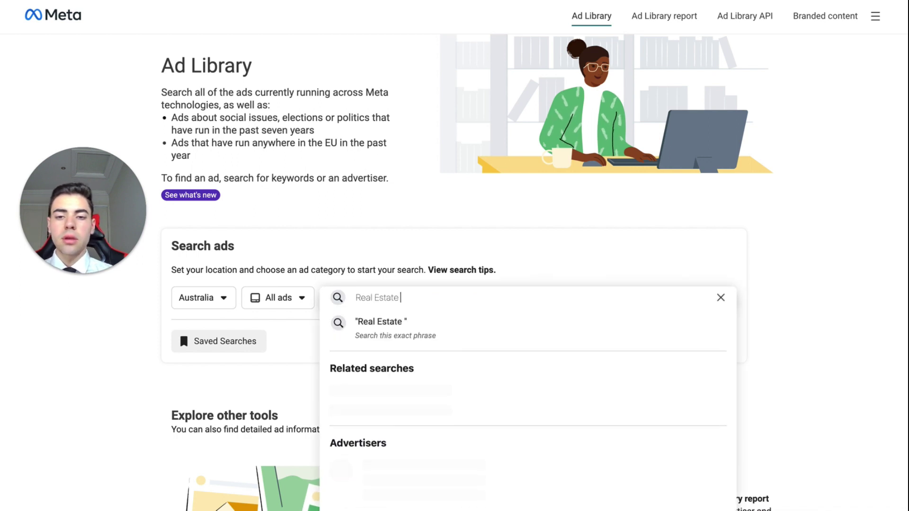
pyautogui.write('Agent')
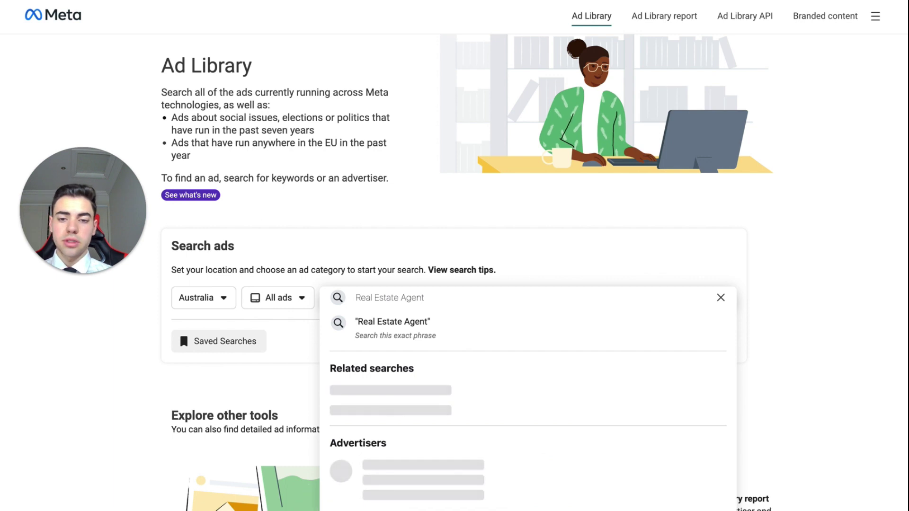
pyautogui.press('Return')
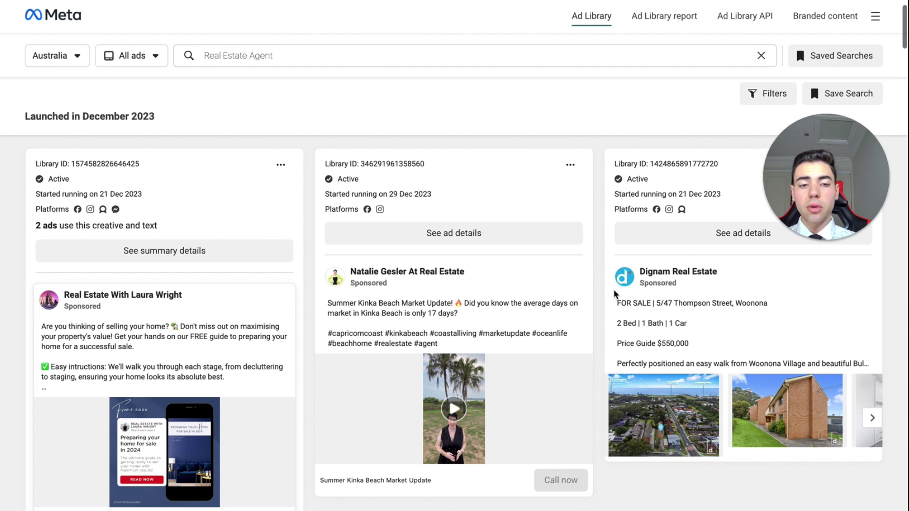
# - Browse the found ads, then open the search filters and set the language to English
pyautogui.scroll(-6, 614, 294)
pyautogui.scroll(6, 614, 294)
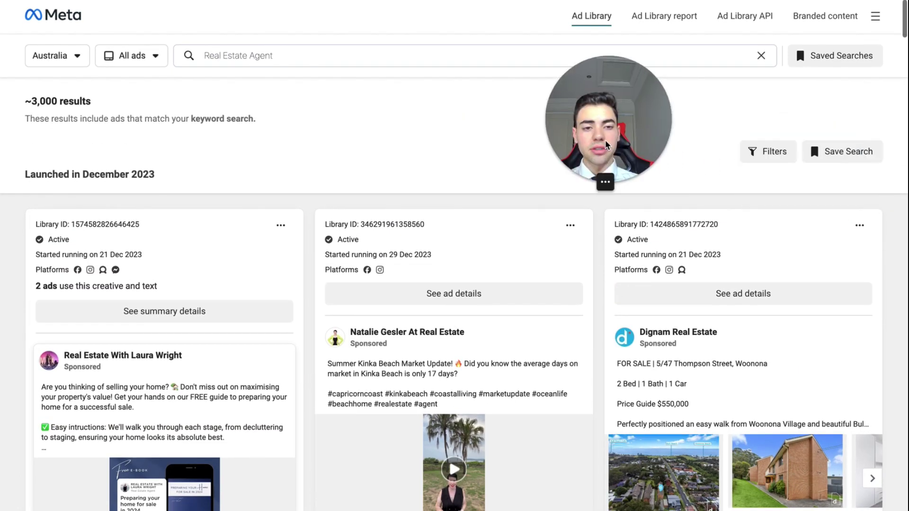
pyautogui.click(771, 152)
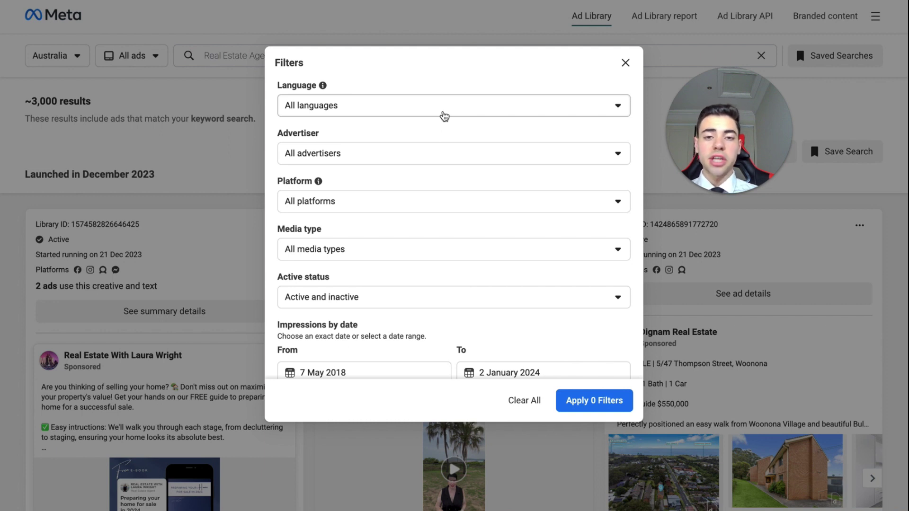
pyautogui.click(444, 116)
pyautogui.click(353, 203)
pyautogui.click(489, 77)
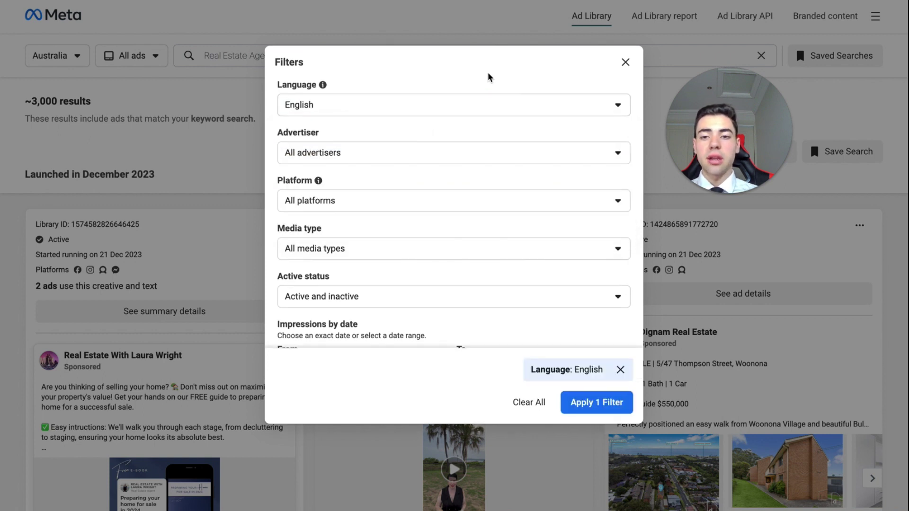
# - Look through the advertiser filter options and restrict the platform filter to Facebook only
pyautogui.click(455, 154)
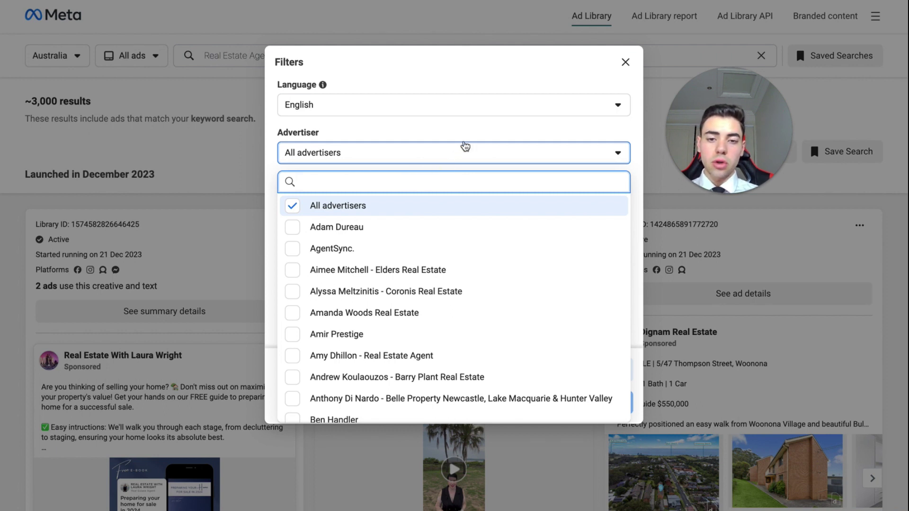
pyautogui.click(473, 134)
pyautogui.click(443, 208)
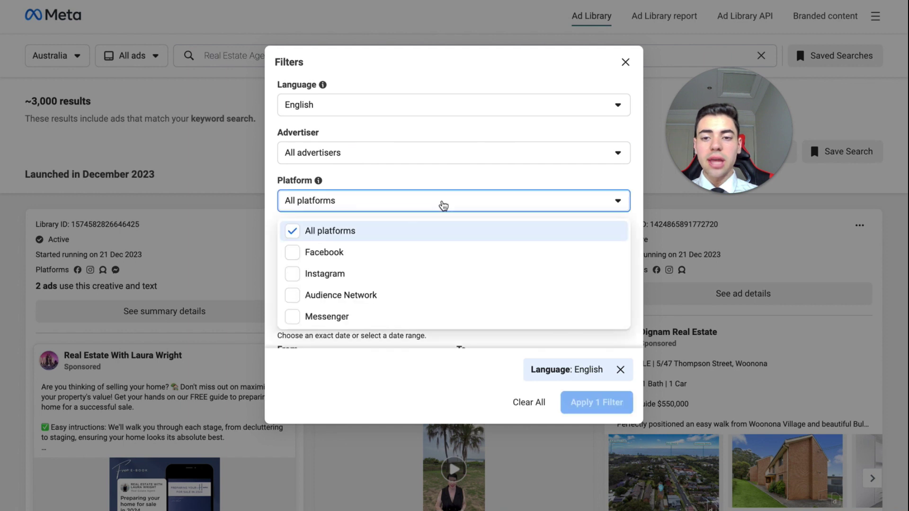
pyautogui.click(347, 263)
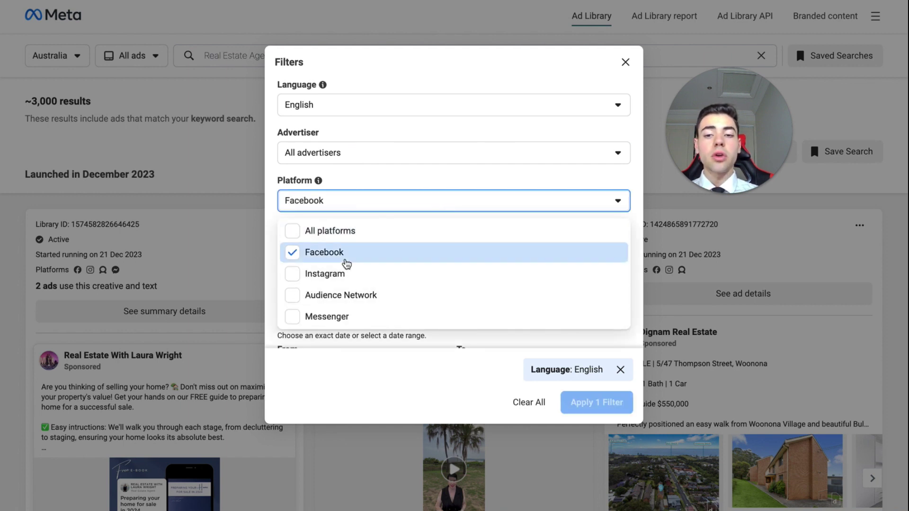
pyautogui.click(346, 275)
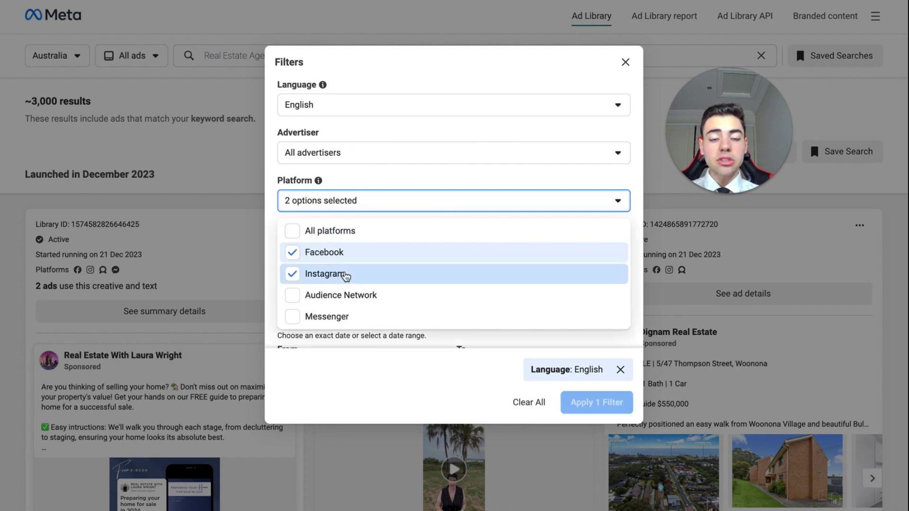
pyautogui.click(345, 276)
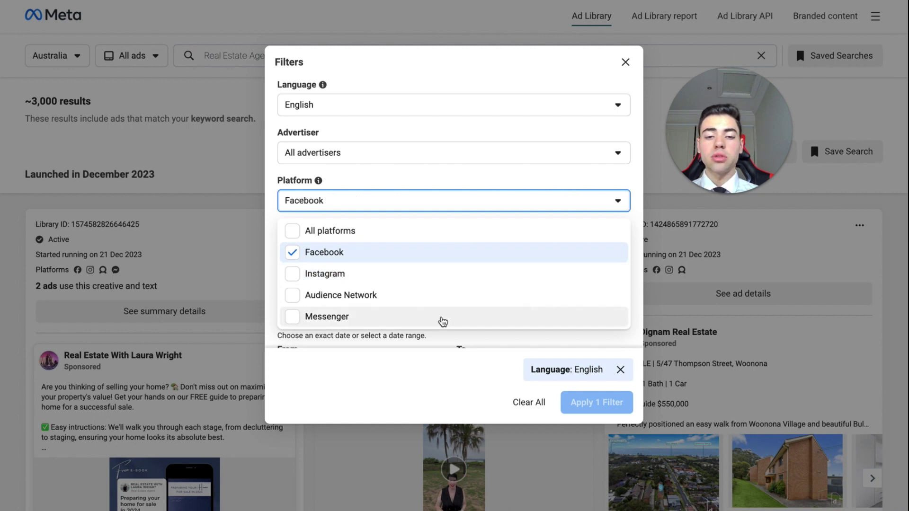
# - Set the media type filter to Images and the active status filter to Active ads
pyautogui.click(451, 368)
pyautogui.scroll(-1, 392, 234)
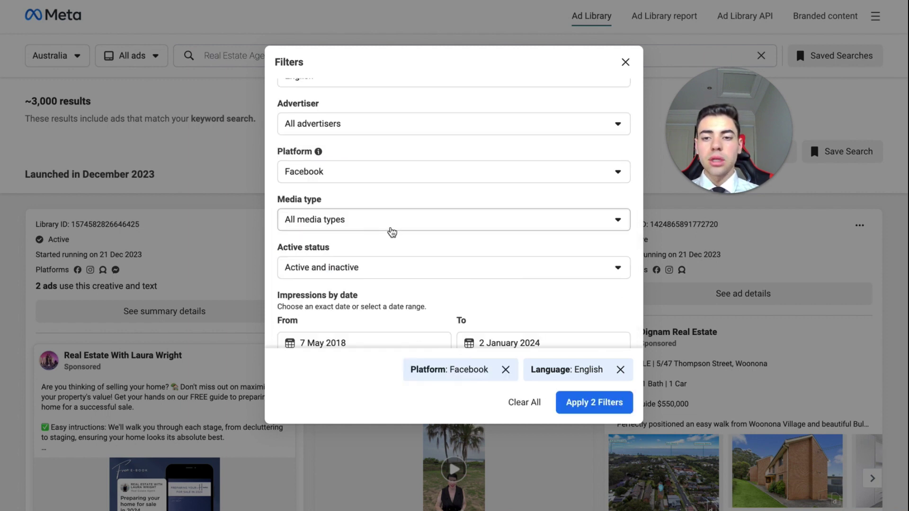
pyautogui.click(392, 231)
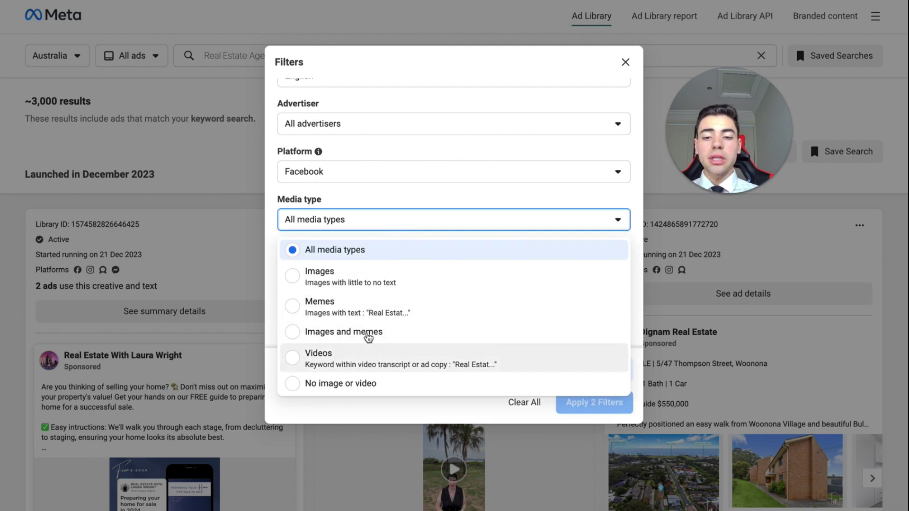
pyautogui.click(369, 279)
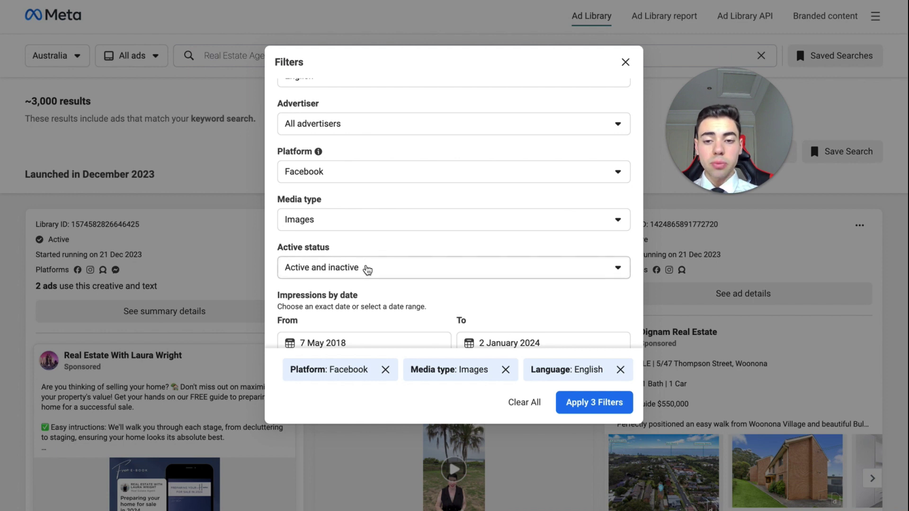
pyautogui.click(368, 269)
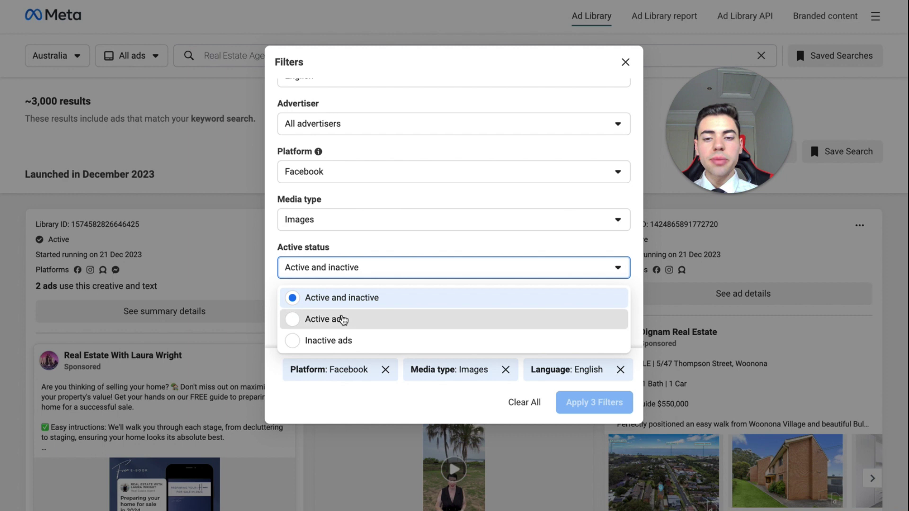
pyautogui.click(343, 319)
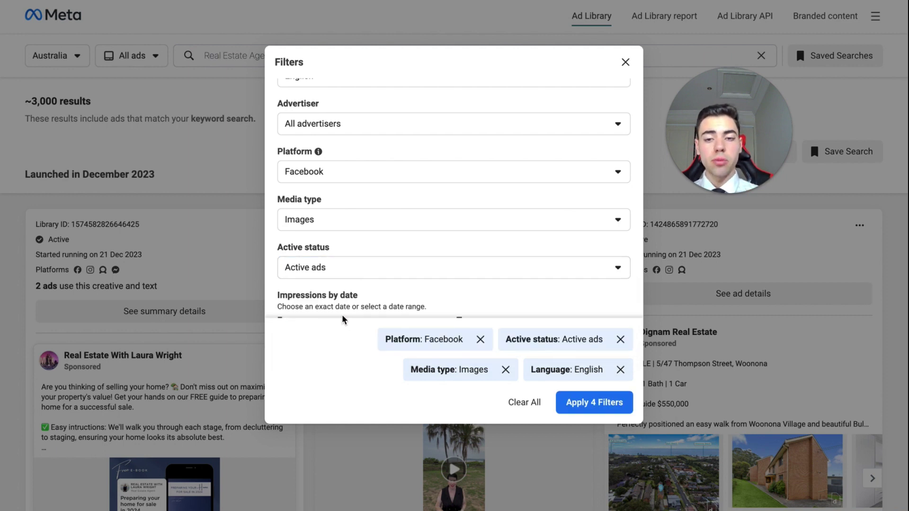
# - Limit impressions by date to on or before 1 December 2023 and apply all the filters
pyautogui.scroll(-1, 344, 319)
pyautogui.click(359, 296)
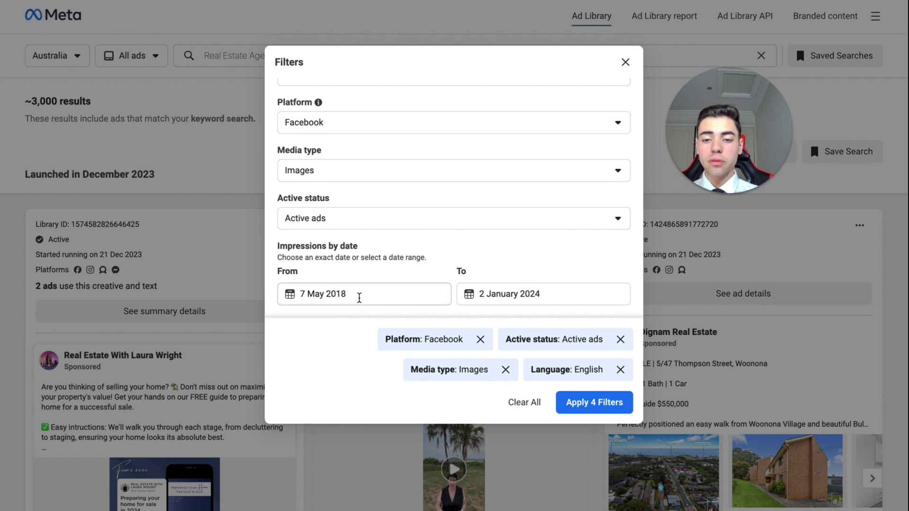
pyautogui.click(498, 267)
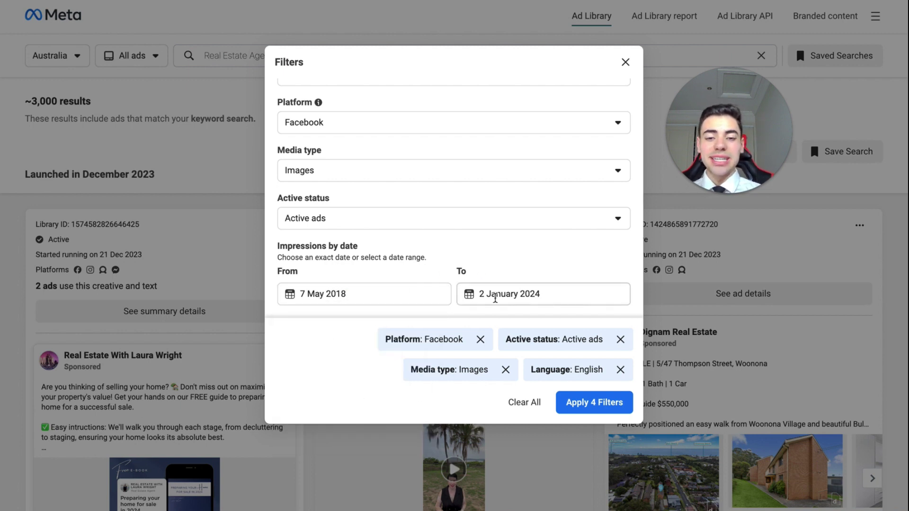
pyautogui.click(494, 295)
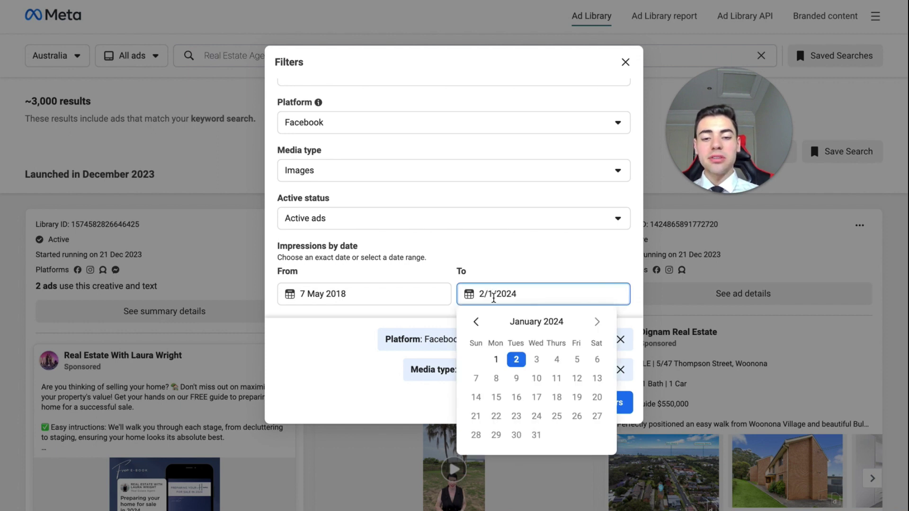
pyautogui.click(401, 293)
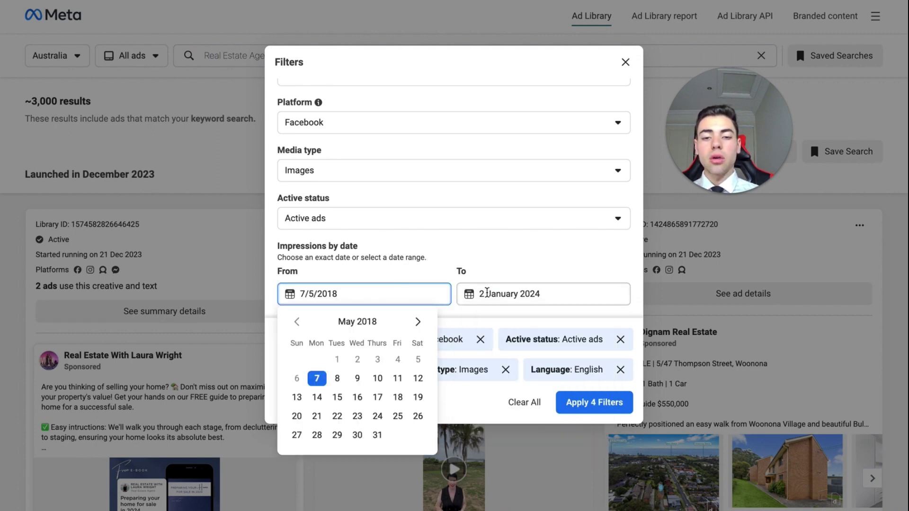
pyautogui.click(487, 293)
pyautogui.click(476, 324)
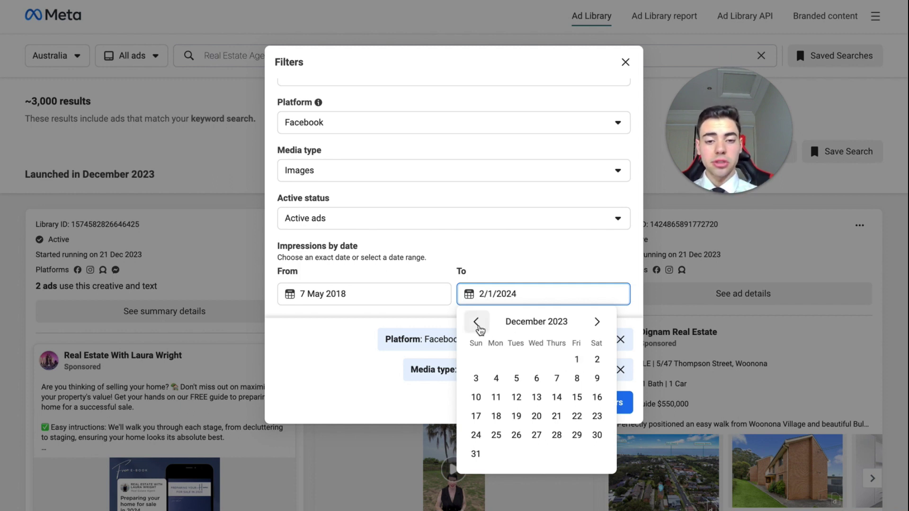
pyautogui.click(576, 360)
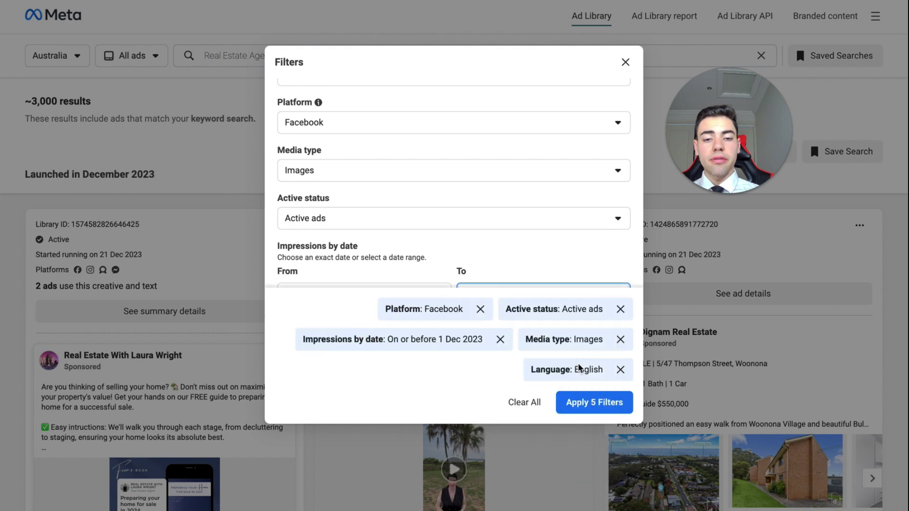
pyautogui.scroll(-1, 560, 229)
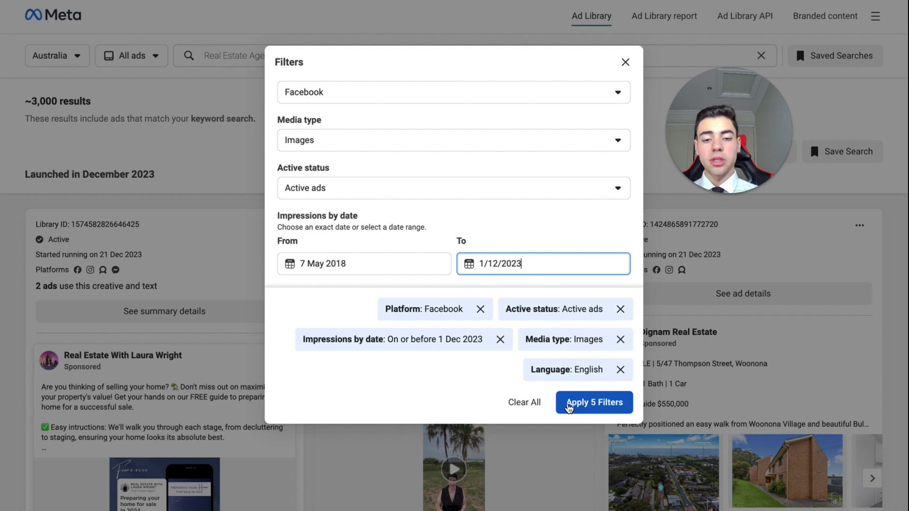
pyautogui.click(570, 404)
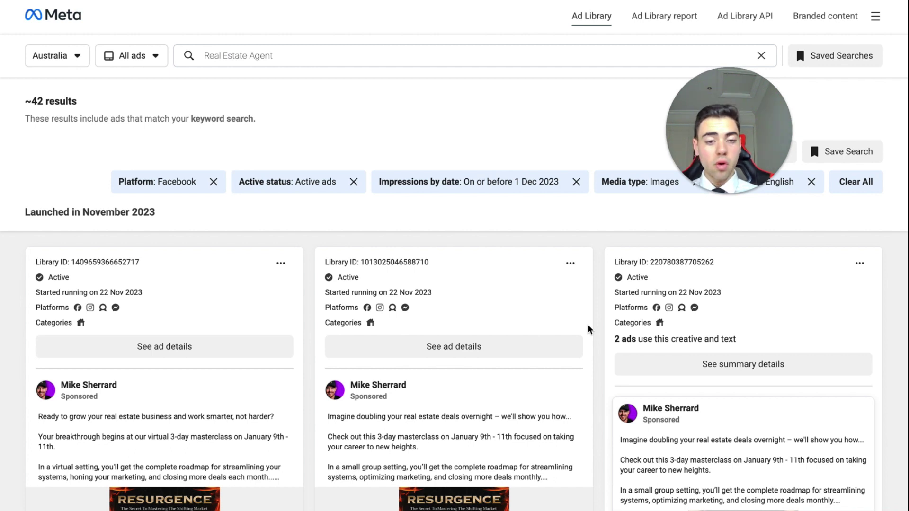
# - Examine the creatives and start dates of the filtered ads launched from November back to September 2023
pyautogui.scroll(-4, 459, 268)
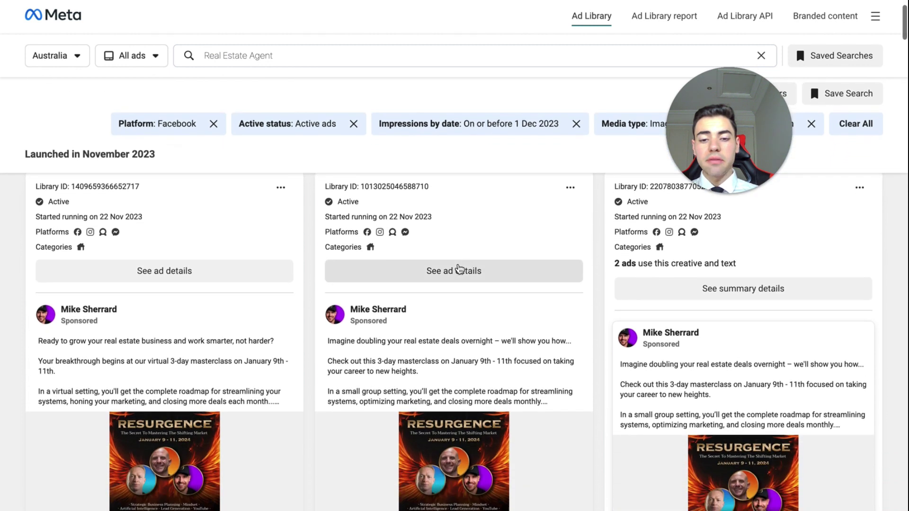
pyautogui.scroll(-8, 460, 269)
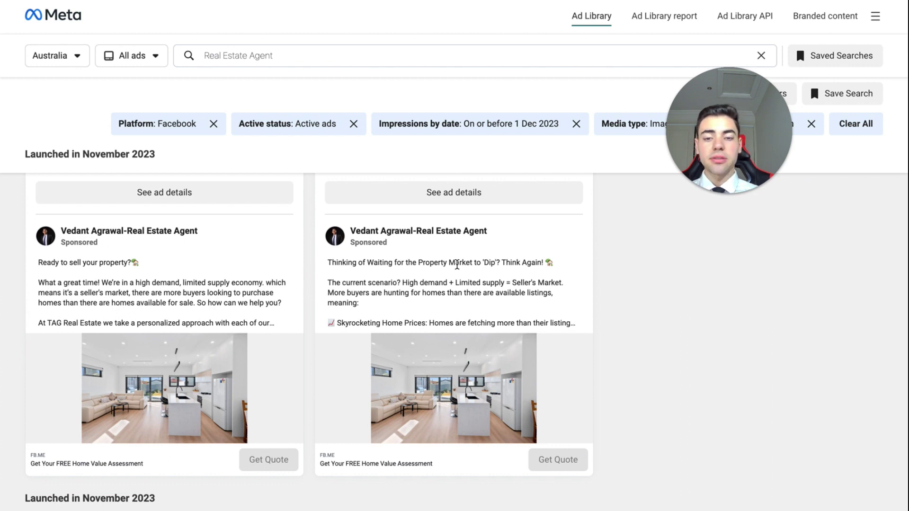
pyautogui.scroll(-5, 375, 363)
pyautogui.scroll(-5, 377, 363)
pyautogui.scroll(-2, 377, 363)
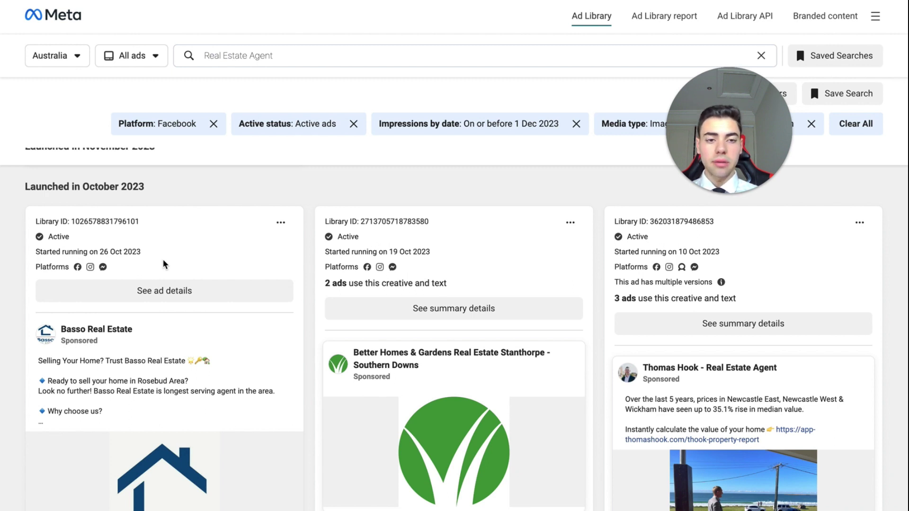
pyautogui.scroll(-10, 163, 264)
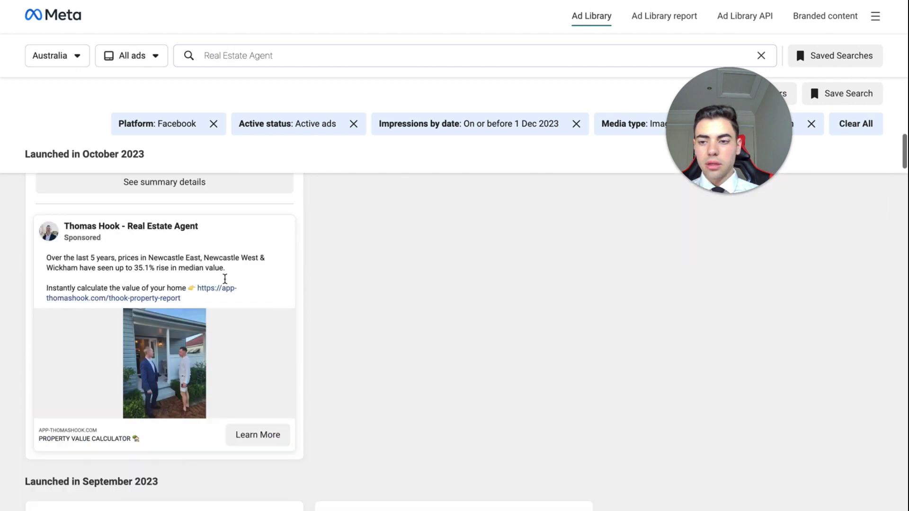
pyautogui.scroll(2, 225, 279)
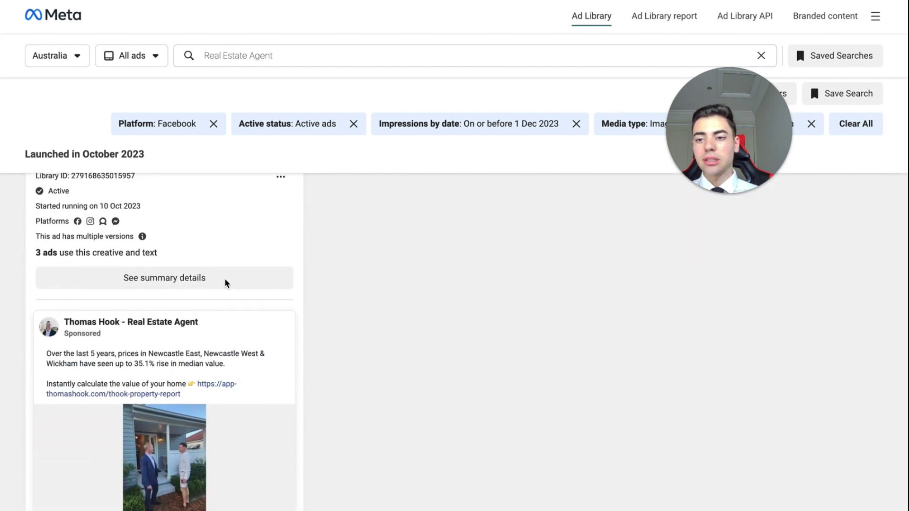
pyautogui.scroll(-10, 225, 281)
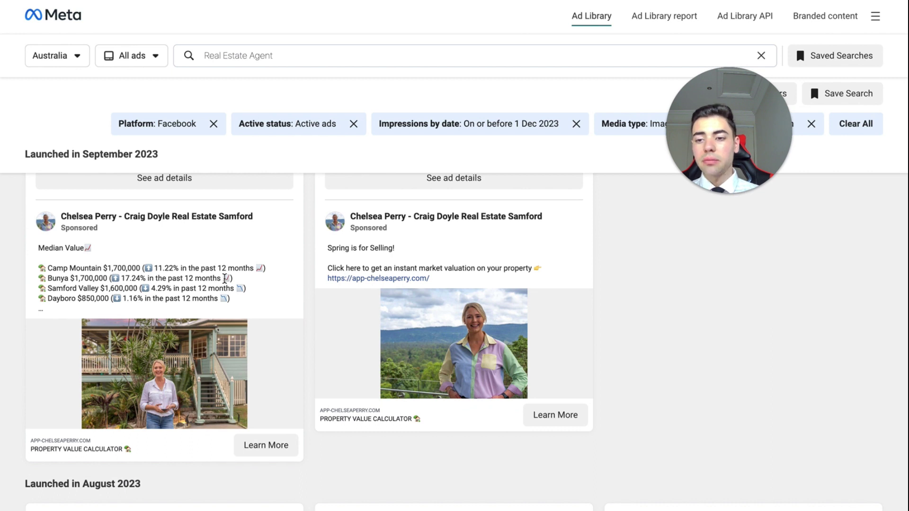
pyautogui.scroll(2, 225, 279)
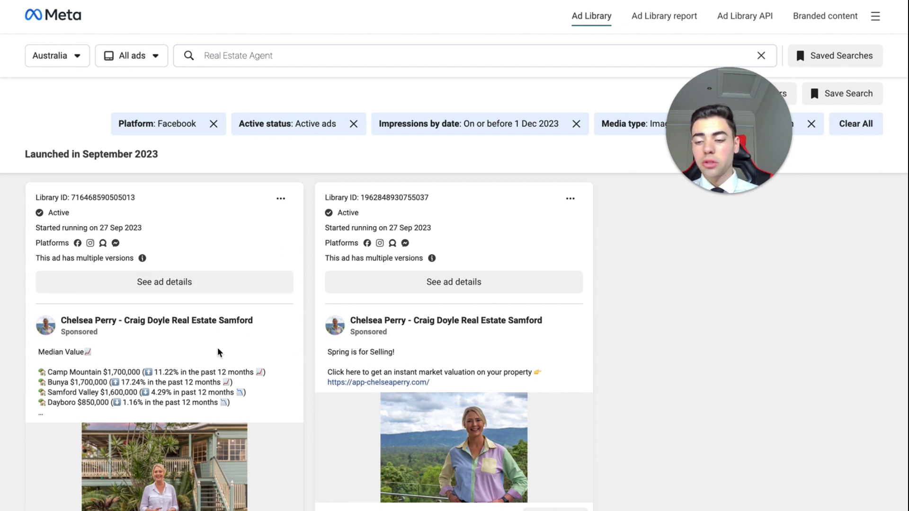
pyautogui.scroll(-1, 215, 354)
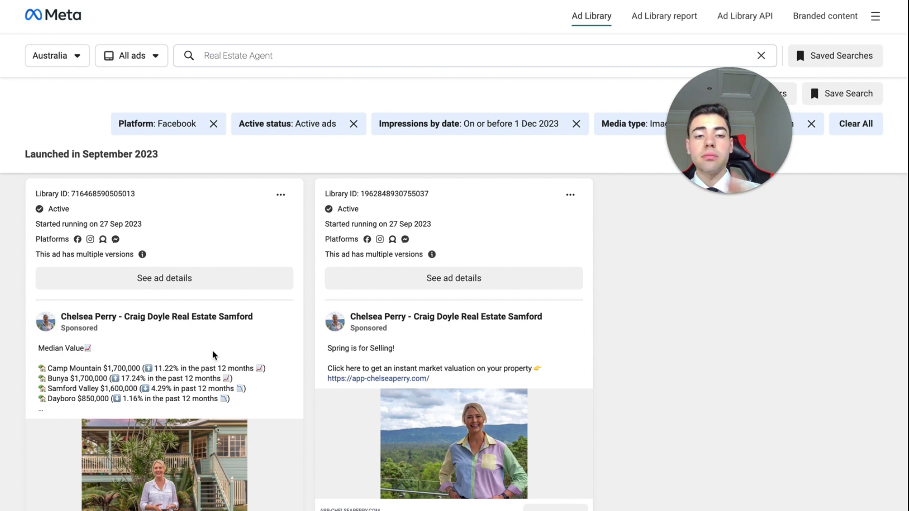
# - View the ad details of the September 2023 "Median Value" ad, then close them
pyautogui.click(209, 286)
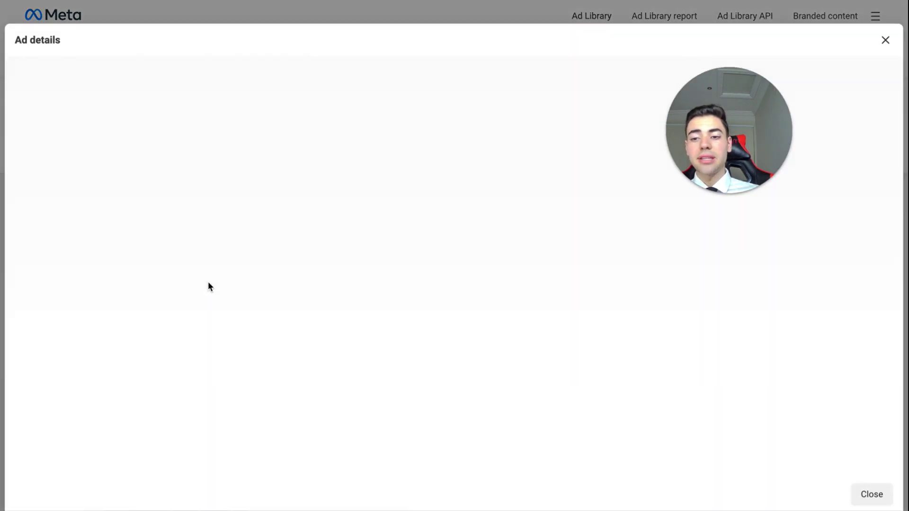
pyautogui.scroll(-2, 210, 308)
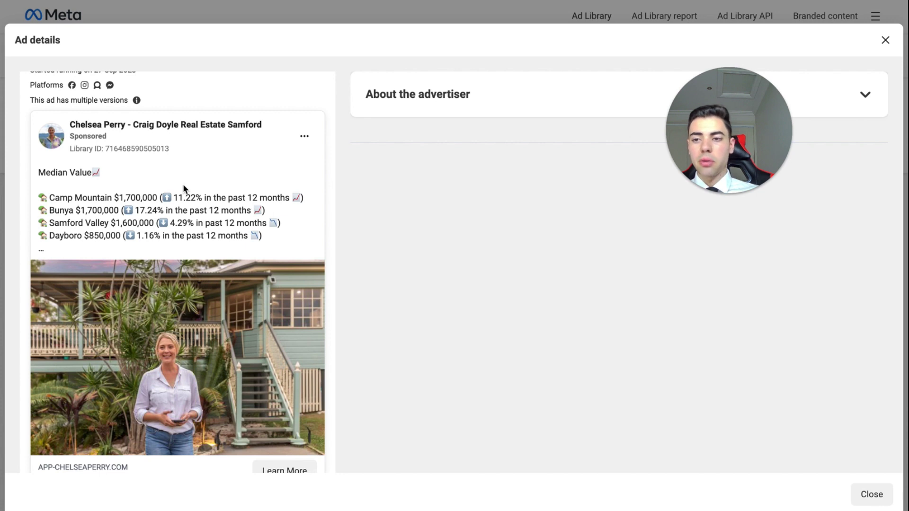
pyautogui.scroll(1, 184, 188)
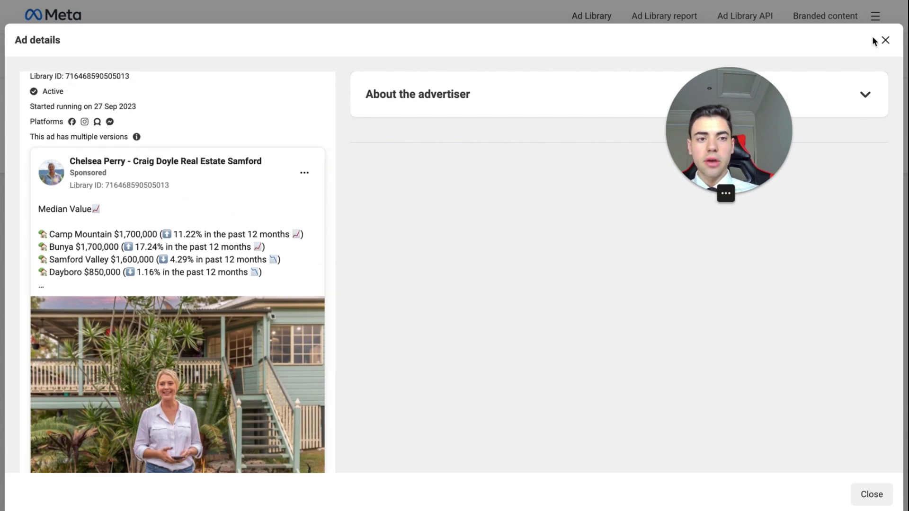
pyautogui.click(885, 41)
# - Examine the images and copy of the older active ads launched from August back to June 2023
pyautogui.scroll(-5, 547, 282)
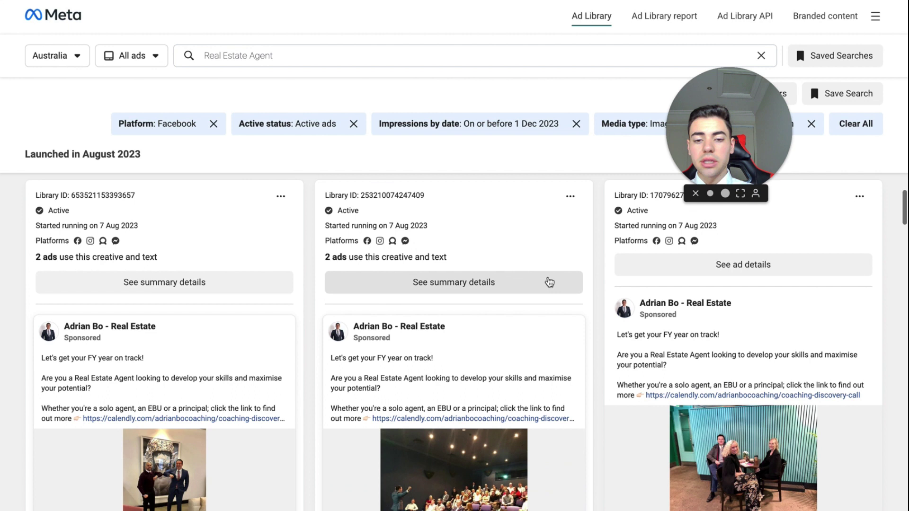
pyautogui.scroll(-2, 548, 282)
pyautogui.scroll(2, 548, 283)
pyautogui.scroll(-9, 549, 282)
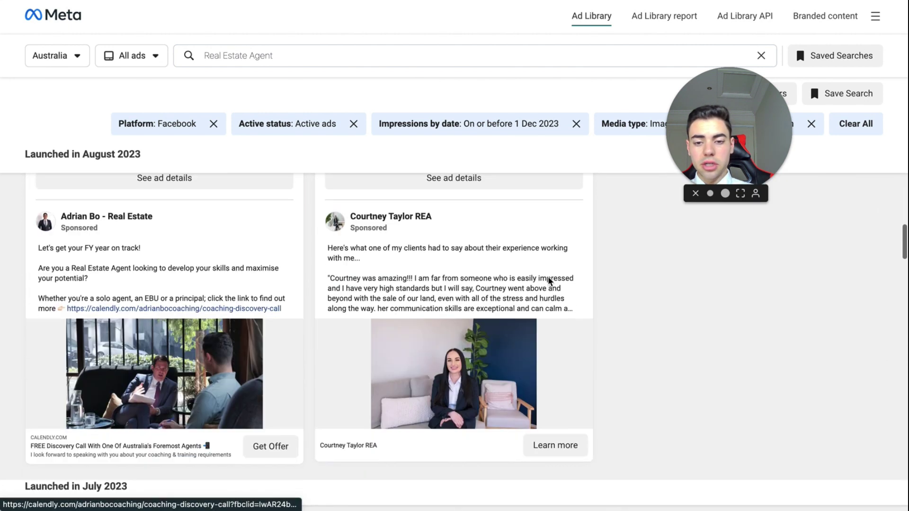
pyautogui.scroll(-10, 548, 279)
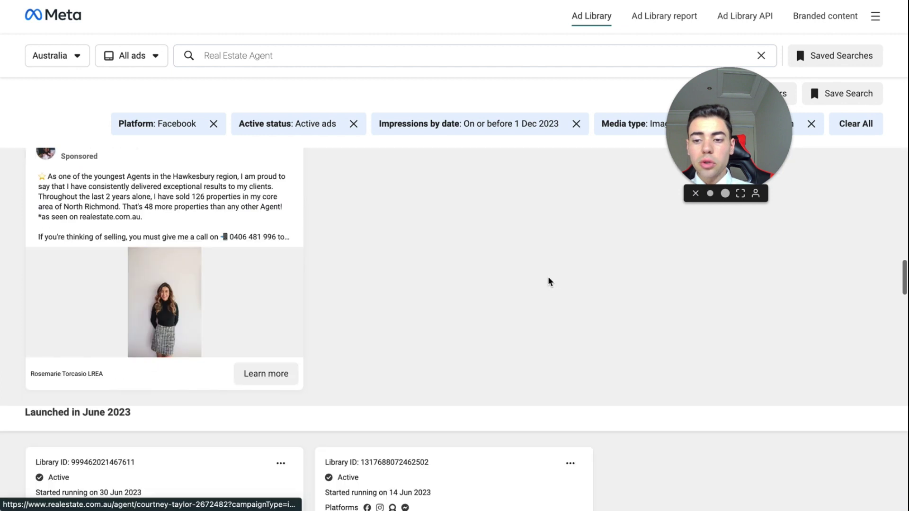
pyautogui.scroll(-5, 548, 283)
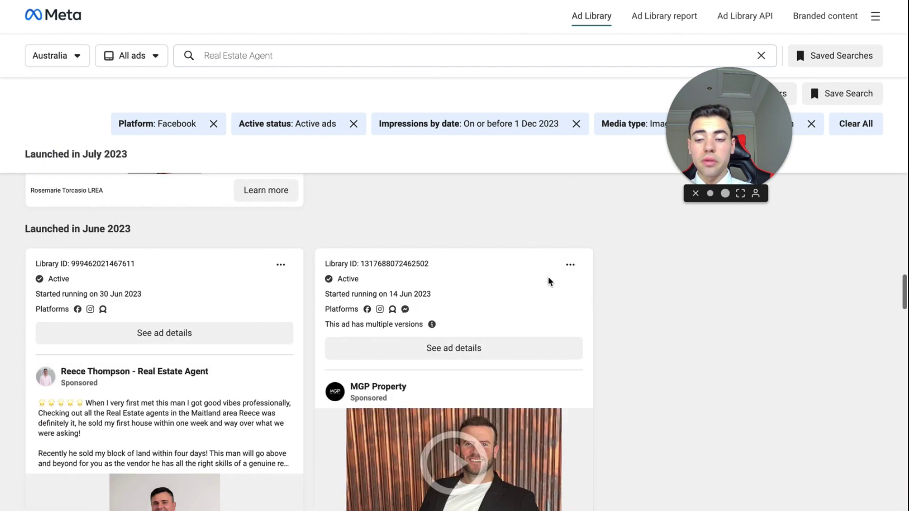
pyautogui.scroll(-1, 549, 281)
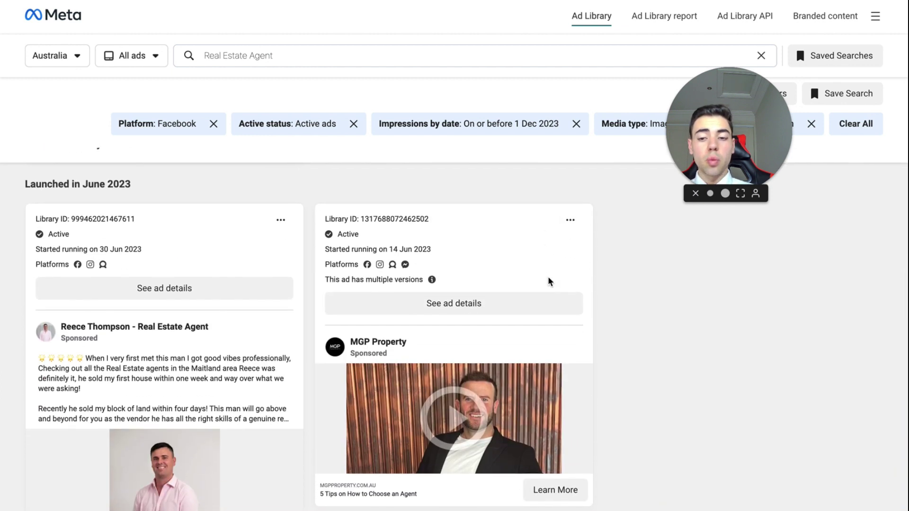
pyautogui.scroll(1, 548, 283)
pyautogui.scroll(-1, 548, 282)
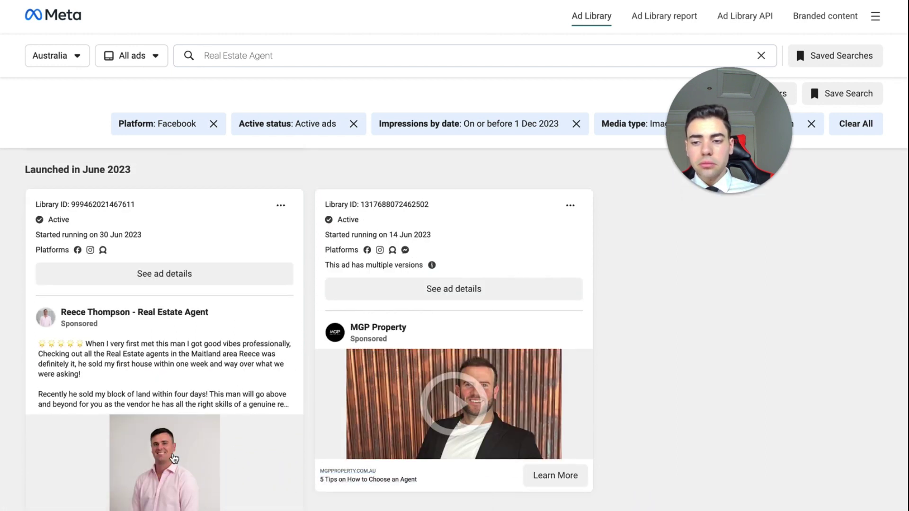
pyautogui.scroll(-1, 138, 345)
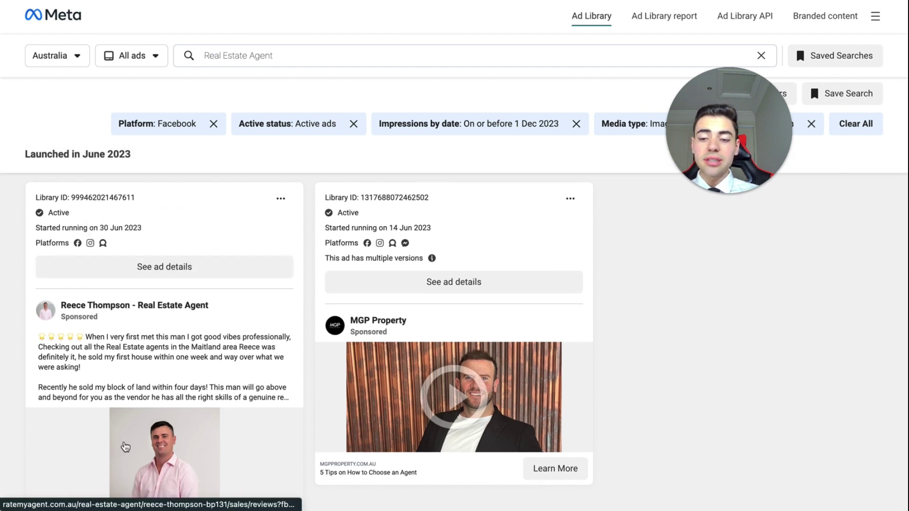
pyautogui.scroll(-2, 126, 445)
pyautogui.scroll(2, 176, 402)
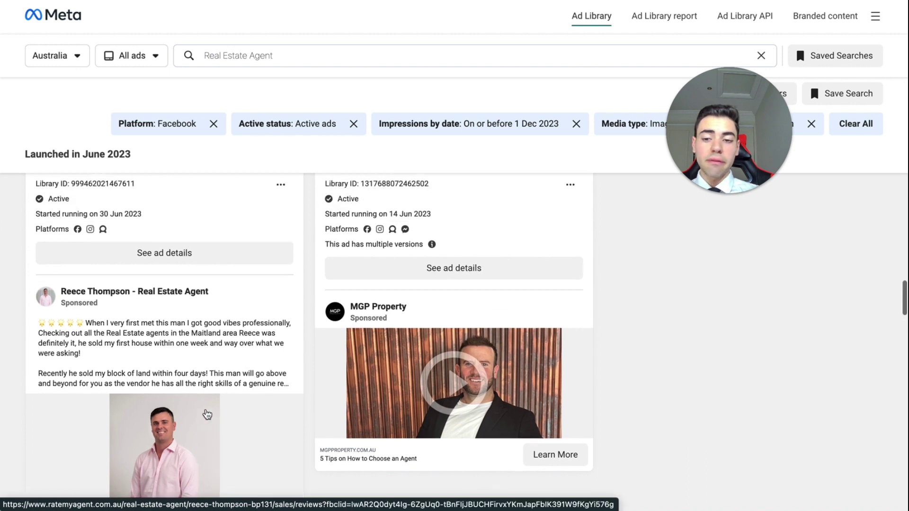
# - Review the older ads again, returning to the property value calculator ads launched in September 2023
pyautogui.scroll(-6, 203, 414)
pyautogui.scroll(8, 166, 415)
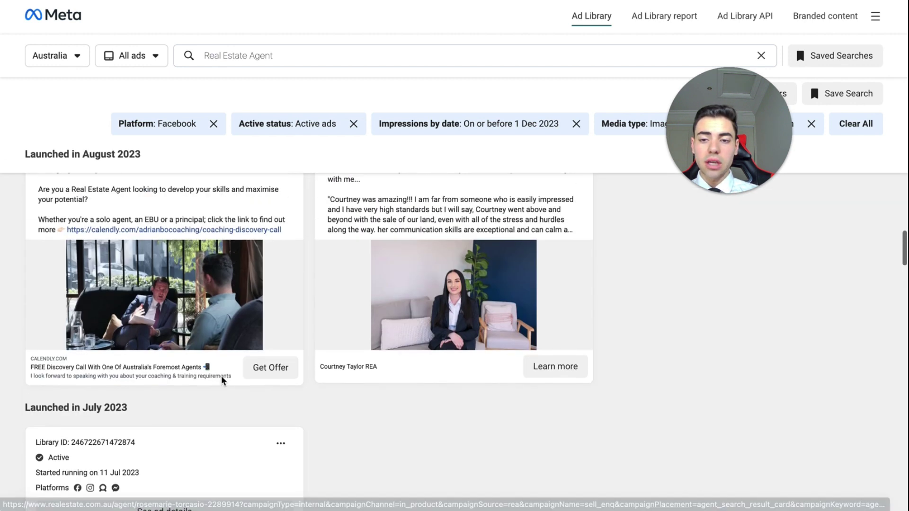
pyautogui.scroll(4, 361, 305)
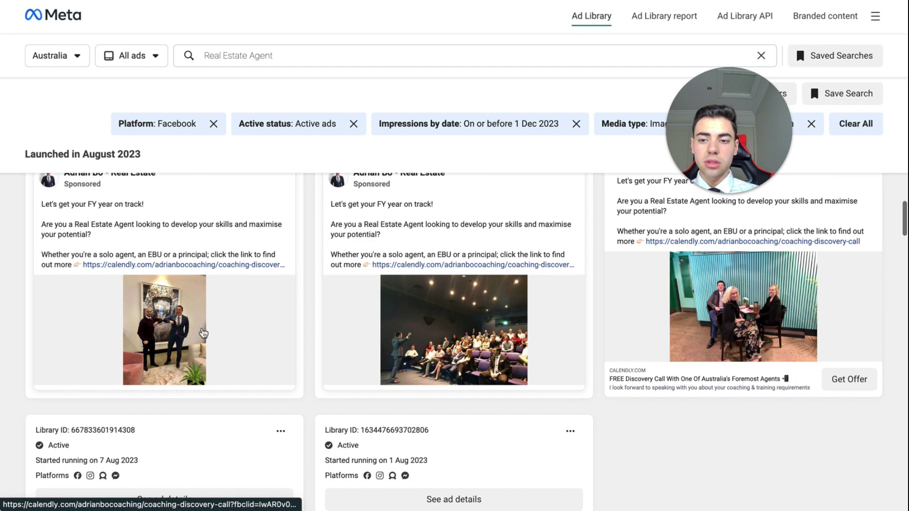
pyautogui.scroll(8, 210, 338)
pyautogui.scroll(2, 209, 337)
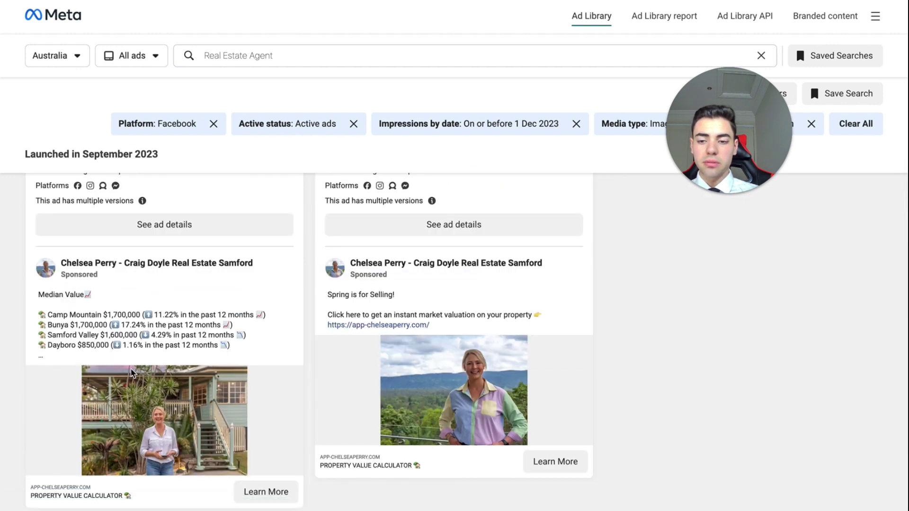
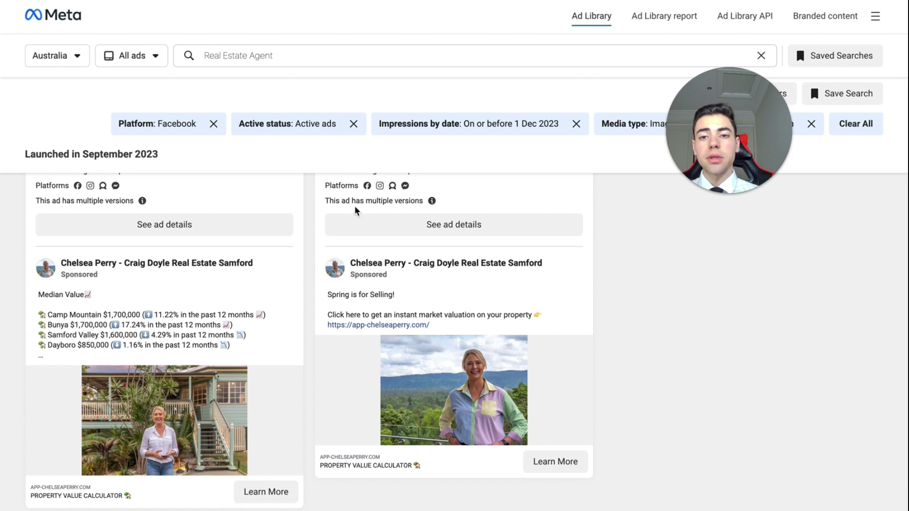
# - Examine the start dates of the September 2023 property value calculator ads and the neighbouring August and October 2023 ads
pyautogui.scroll(2, 358, 265)
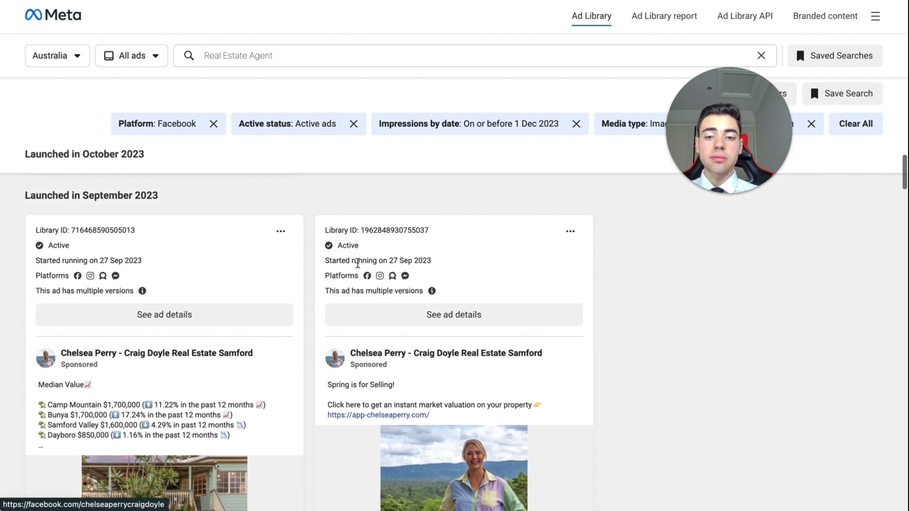
pyautogui.moveTo(387, 261); pyautogui.dragTo(457, 264)
pyautogui.click(457, 264)
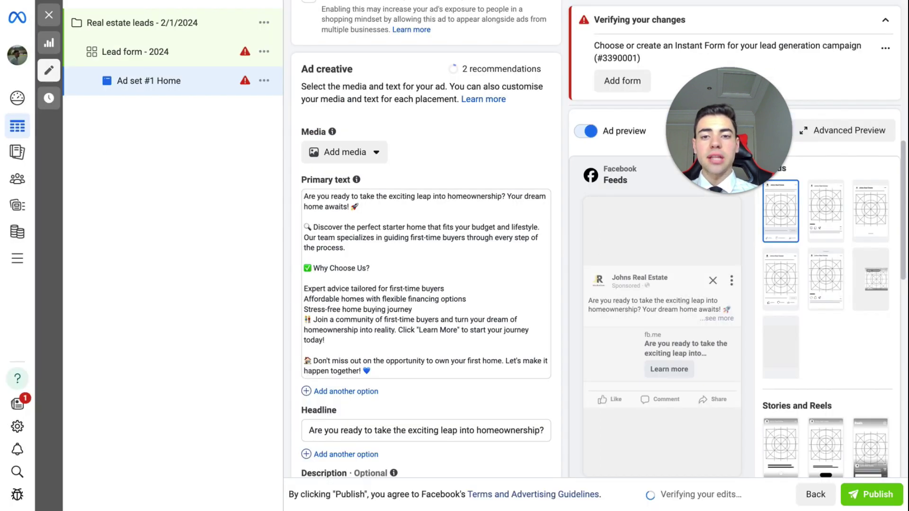
pyautogui.click(325, 219)
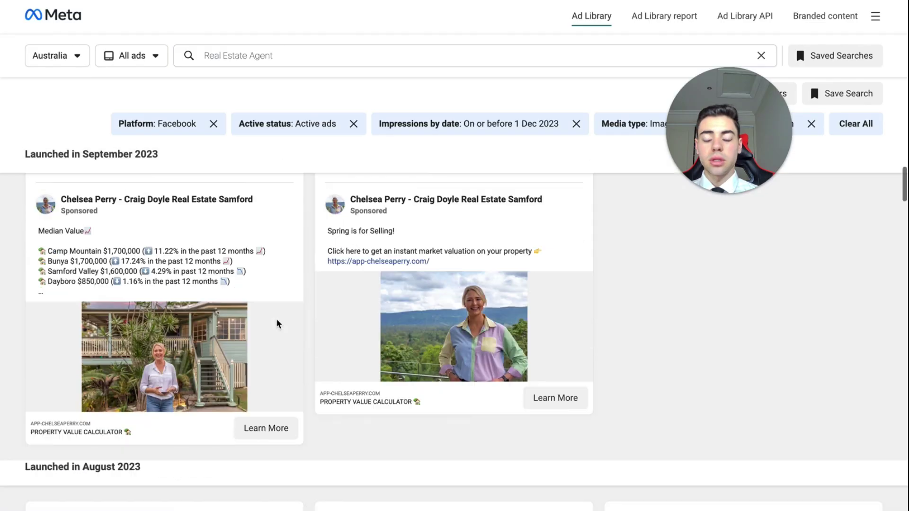
pyautogui.scroll(-6, 277, 324)
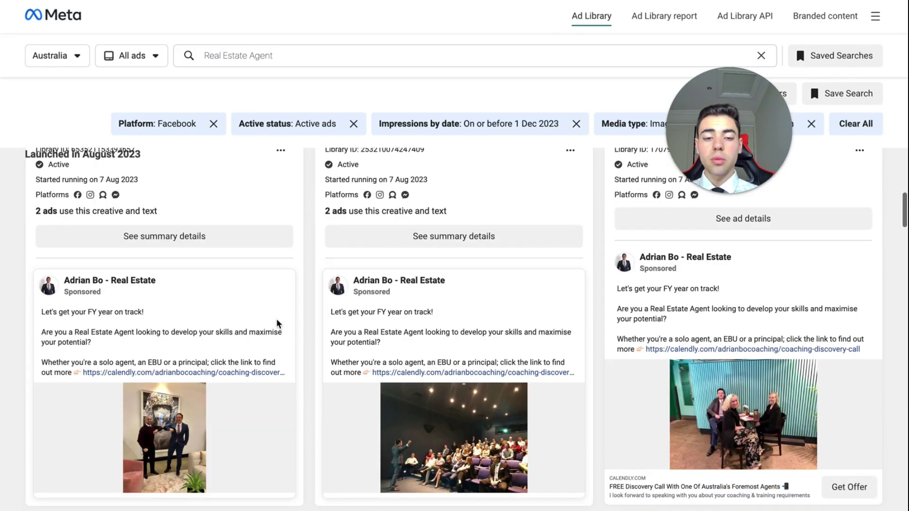
pyautogui.scroll(20, 277, 324)
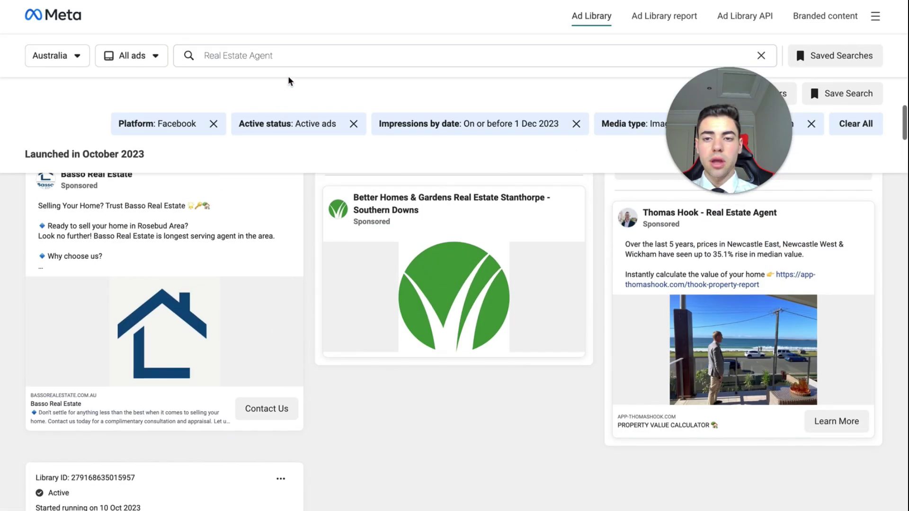
# - Search the Ad Library for "Real Estate"
pyautogui.click(291, 60)
pyautogui.press('BackSpace')
pyautogui.press('BackSpace')
pyautogui.press('BackSpace')
pyautogui.press('BackSpace')
pyautogui.press('BackSpace')
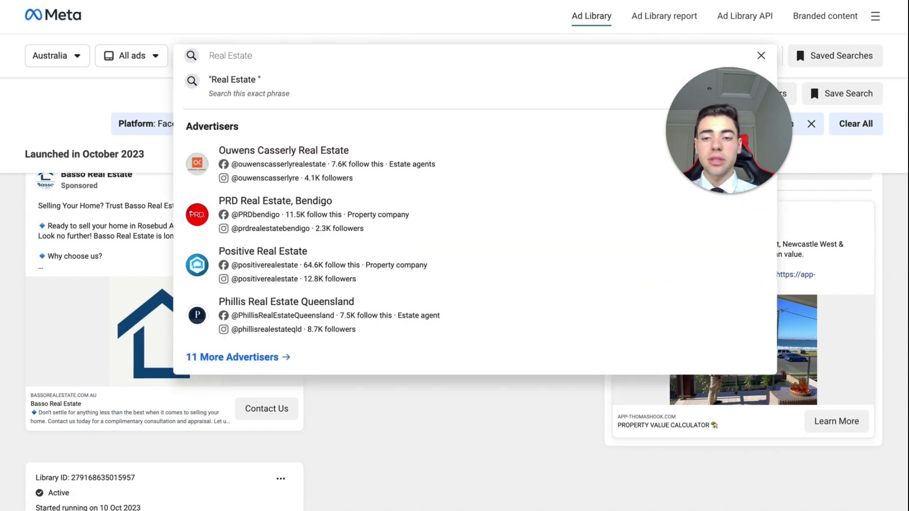
pyautogui.press('Return')
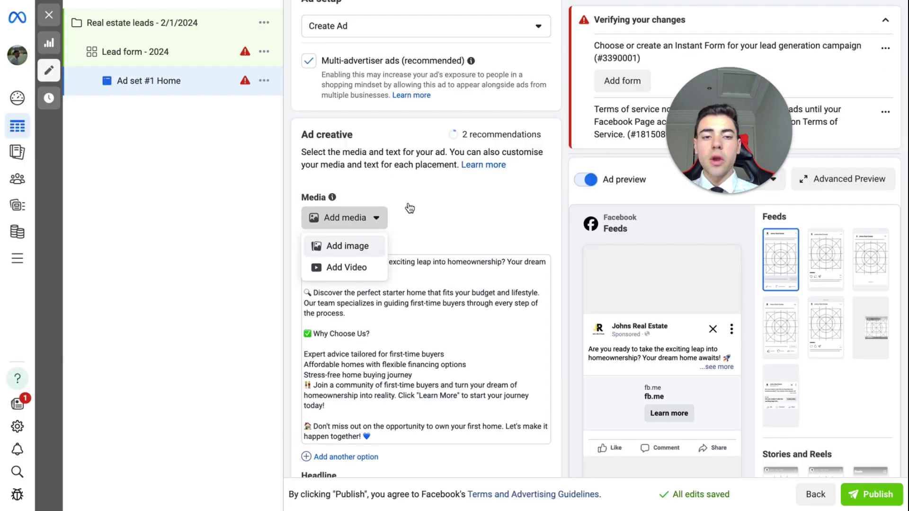
# - Switch to Meta Ads Manager and upload the image "IMG_5311 (1)" from the computer as the ad's media
pyautogui.click(377, 211)
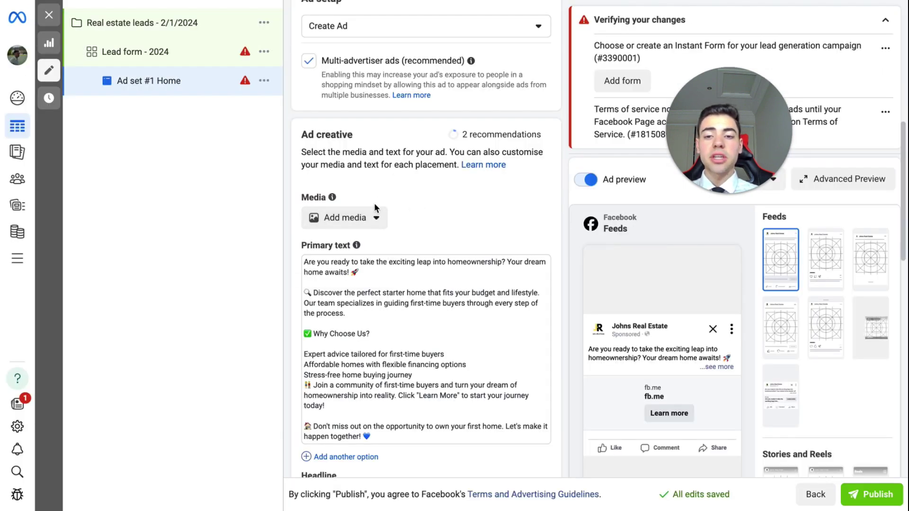
pyautogui.click(365, 223)
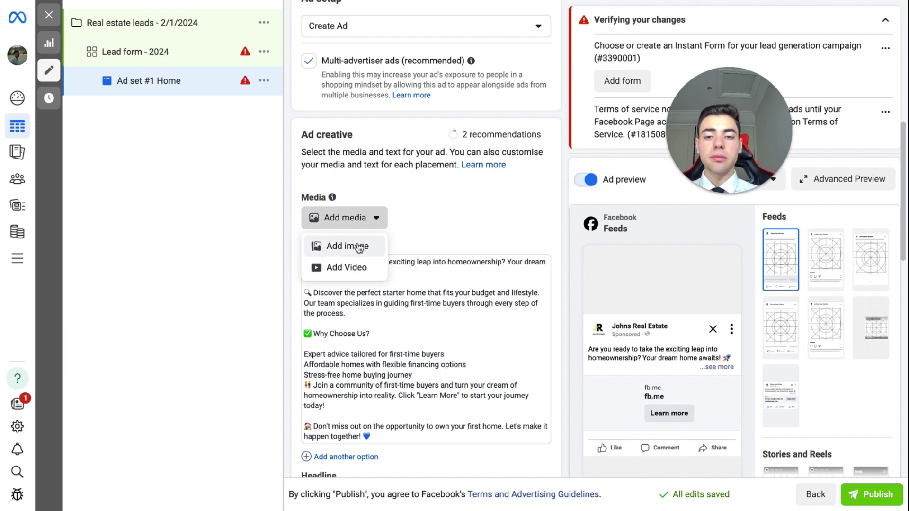
pyautogui.click(358, 246)
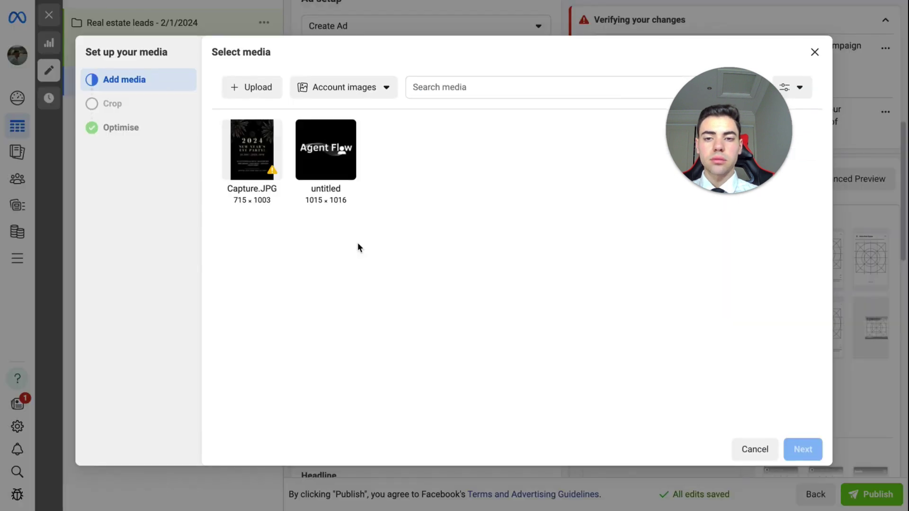
pyautogui.click(276, 91)
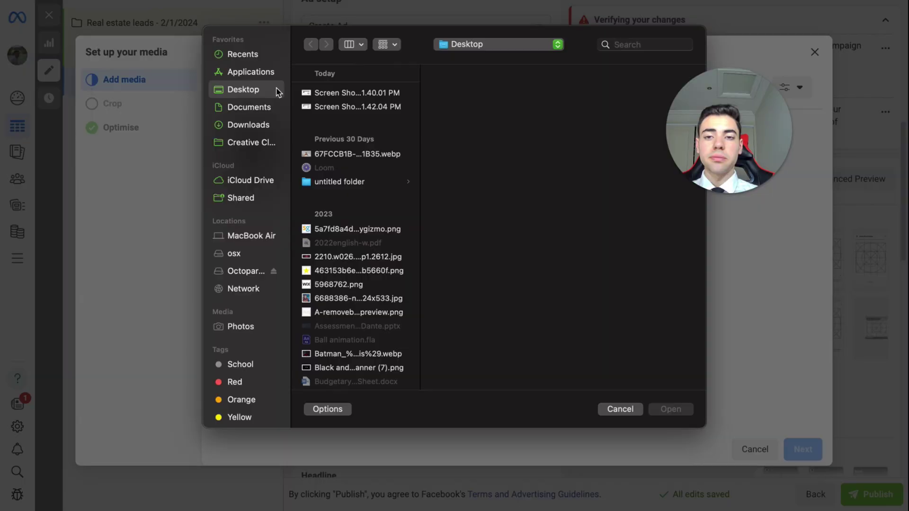
pyautogui.click(620, 410)
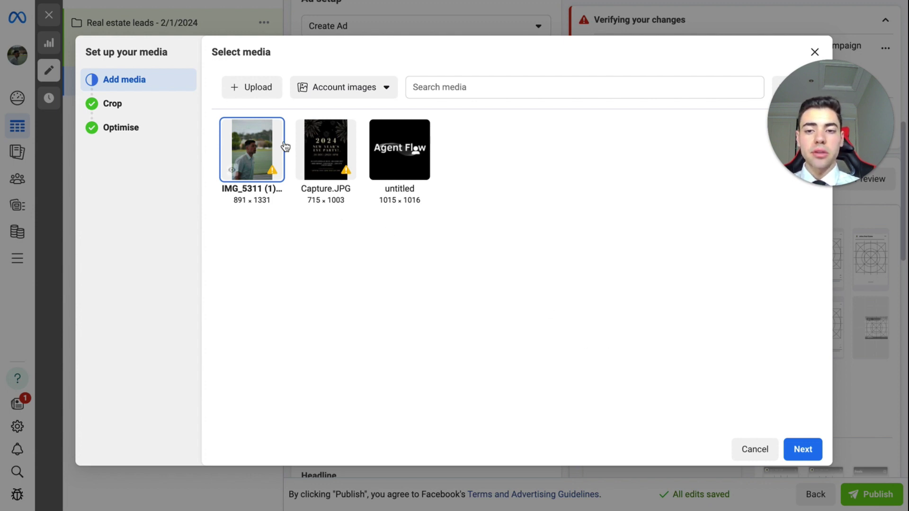
# - Set the image crop to 9:16 for Stories and Reels and 1.91:1 for Search results, and finish the media setup
pyautogui.click(801, 448)
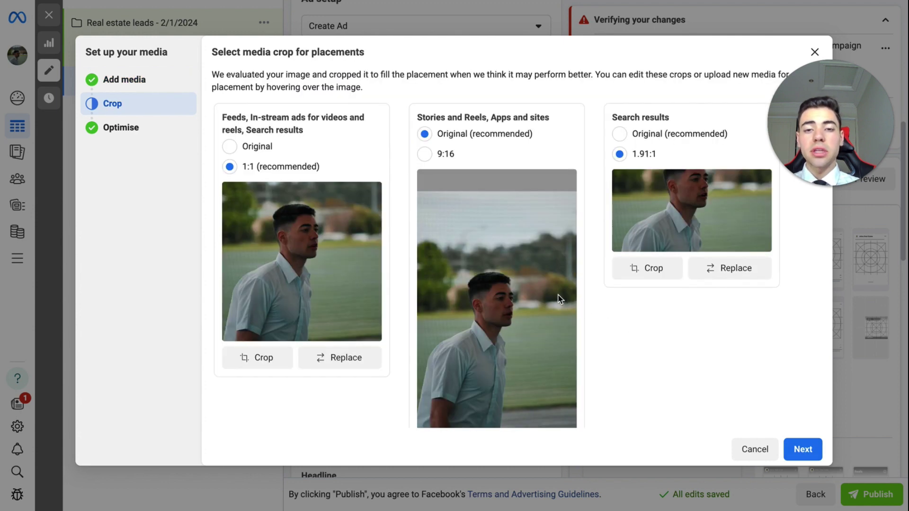
pyautogui.click(425, 154)
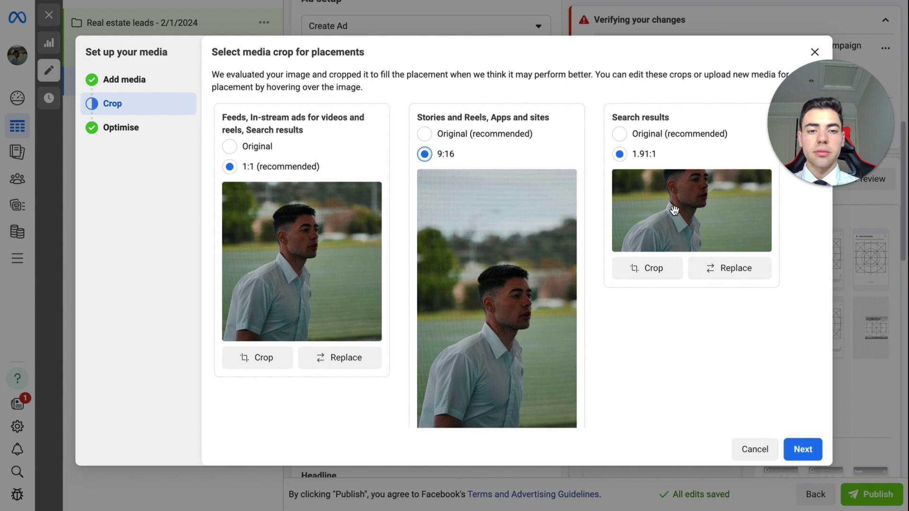
pyautogui.click(620, 134)
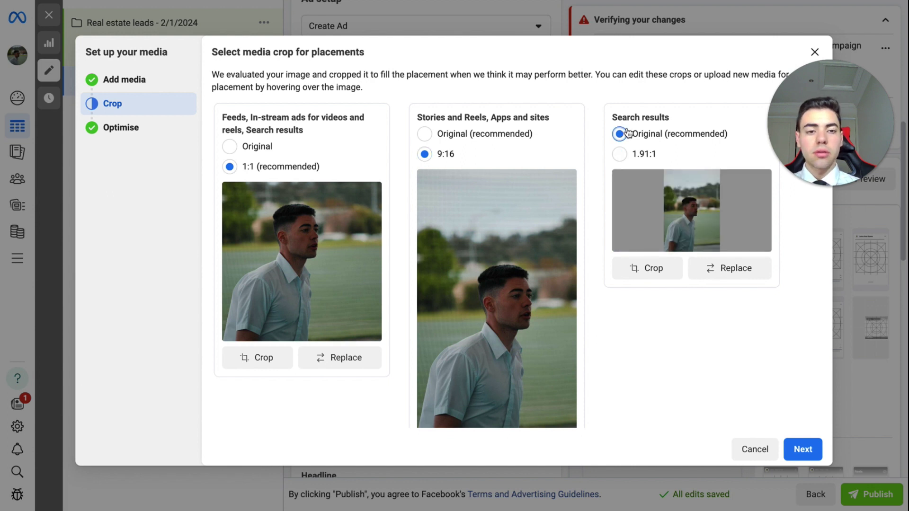
pyautogui.click(621, 153)
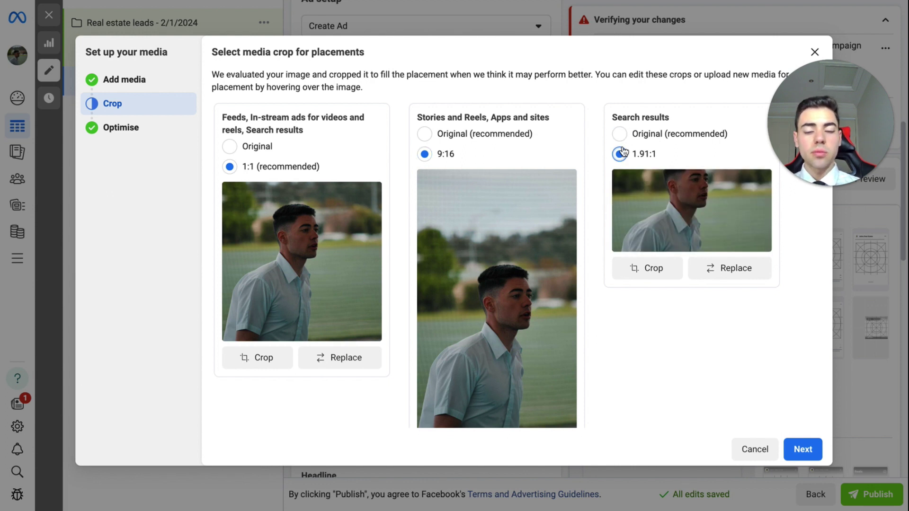
pyautogui.click(816, 453)
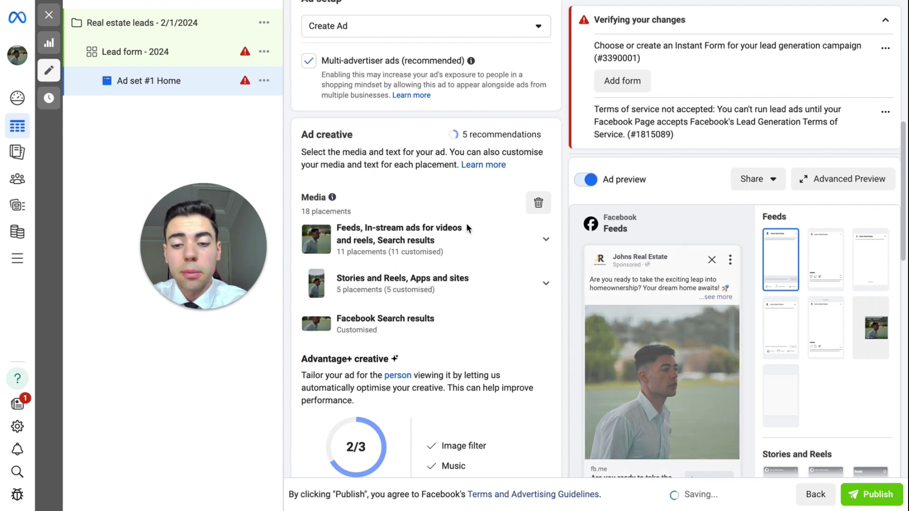
# - Create a new instant form for the ad's destination and name it "Real estate home 1"
pyautogui.scroll(-2, 469, 337)
pyautogui.scroll(-1, 469, 336)
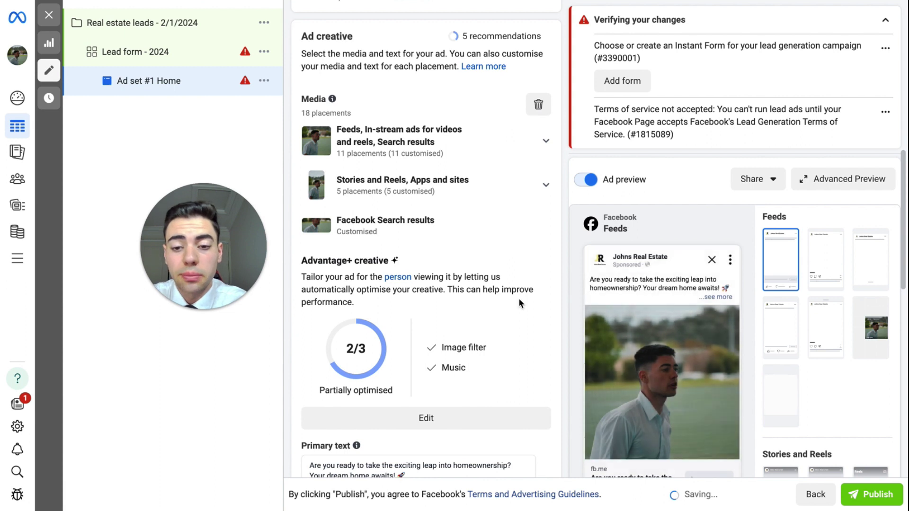
pyautogui.scroll(-7, 519, 303)
pyautogui.scroll(-5, 518, 303)
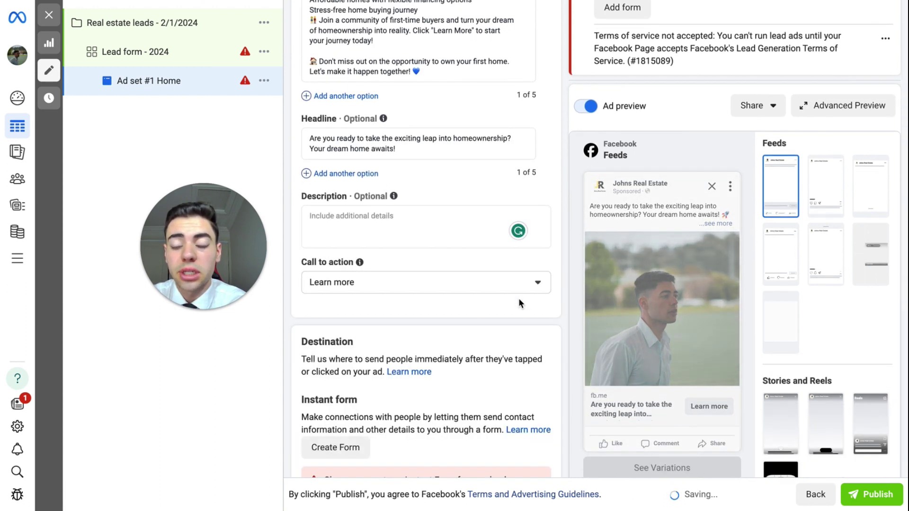
pyautogui.scroll(-2, 519, 300)
pyautogui.scroll(-2, 519, 303)
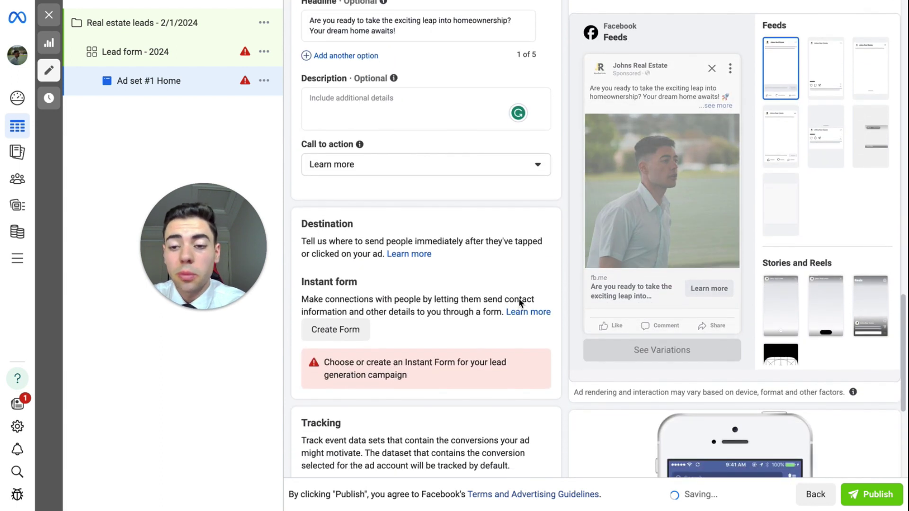
pyautogui.scroll(-2, 519, 302)
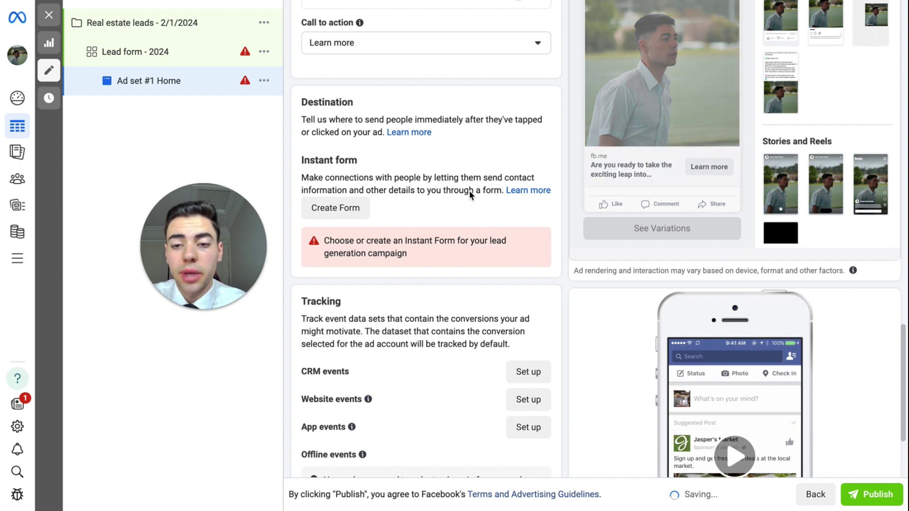
pyautogui.scroll(-1, 470, 190)
pyautogui.scroll(1, 469, 190)
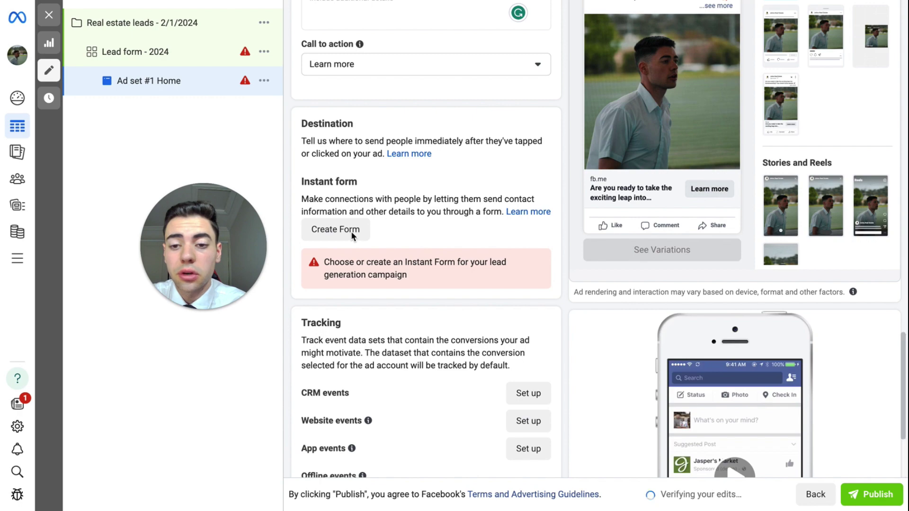
pyautogui.click(351, 230)
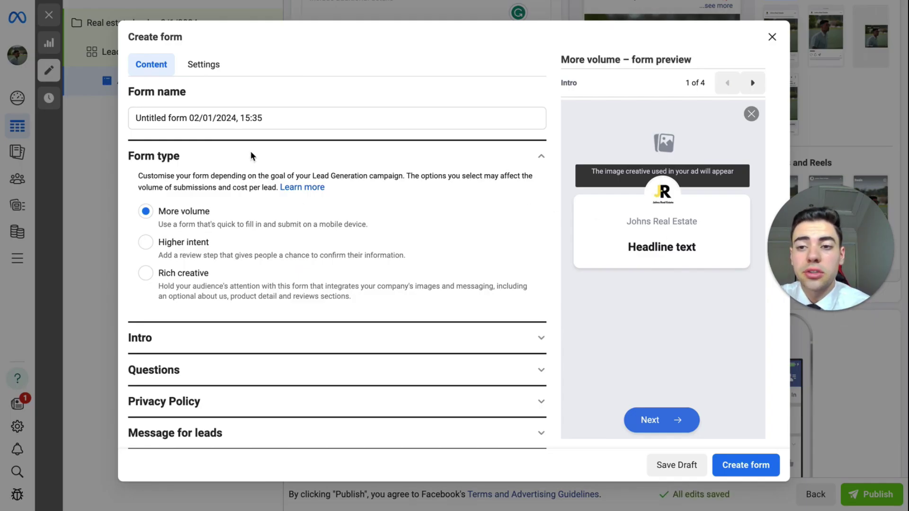
pyautogui.click(268, 118)
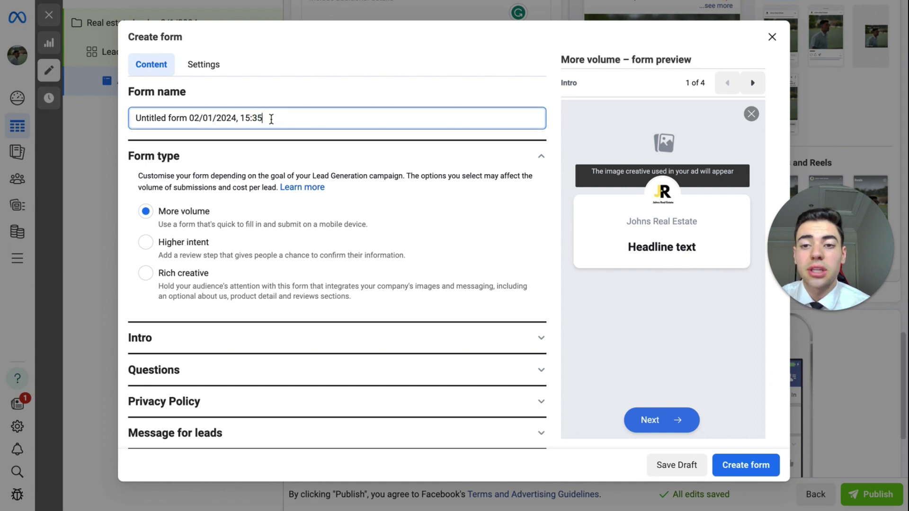
pyautogui.hotkey('ctrl', 'a')
pyautogui.write('Real estate home 1')
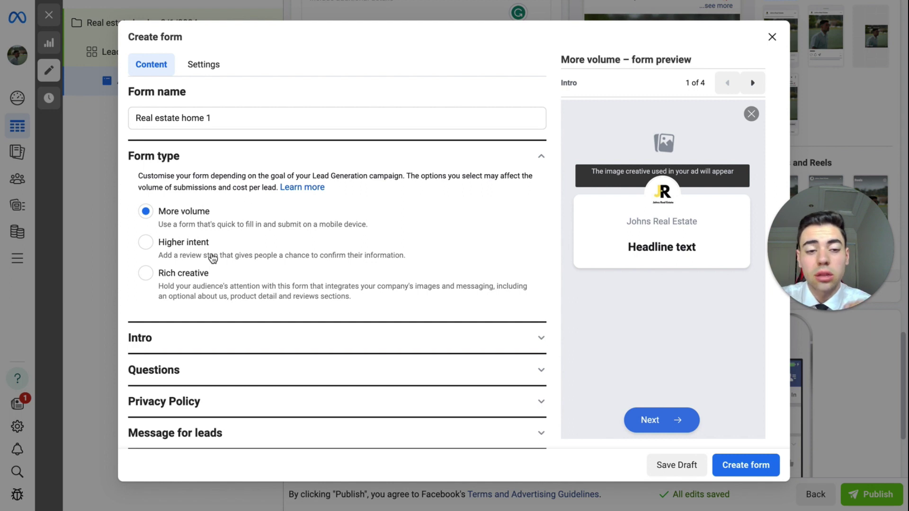
# - Choose the More volume form type and upload a background image for the form's intro
pyautogui.click(162, 240)
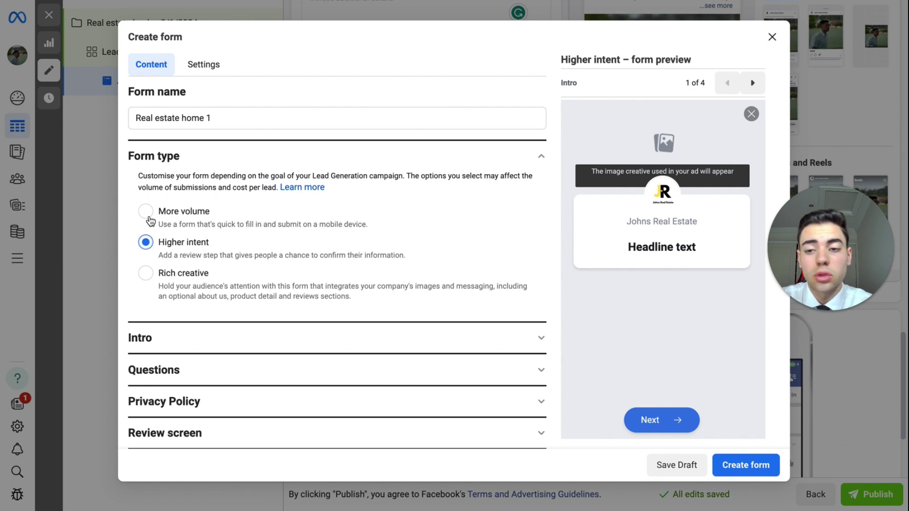
pyautogui.click(149, 219)
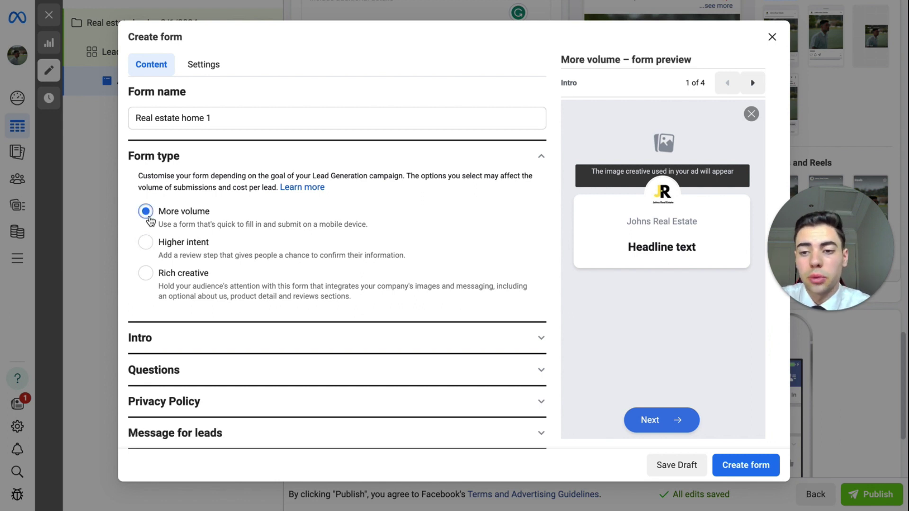
pyautogui.click(173, 332)
pyautogui.scroll(-1, 172, 331)
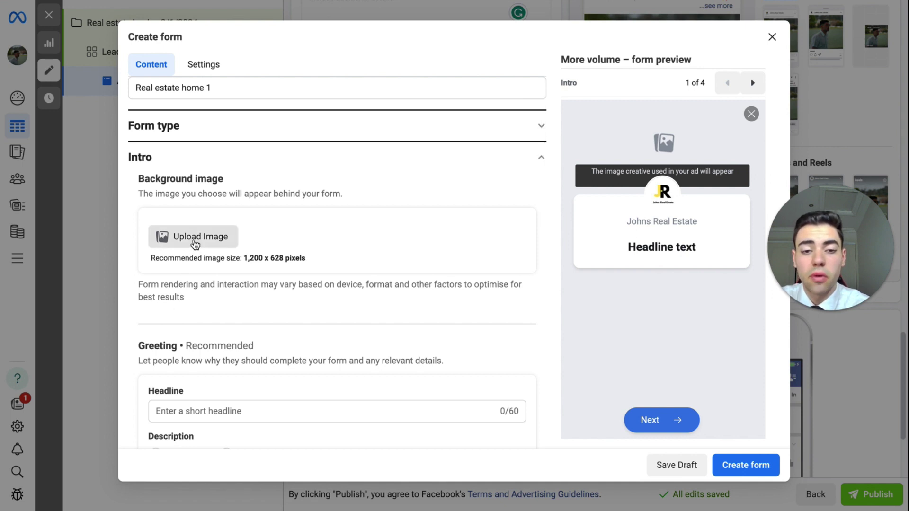
pyautogui.click(194, 244)
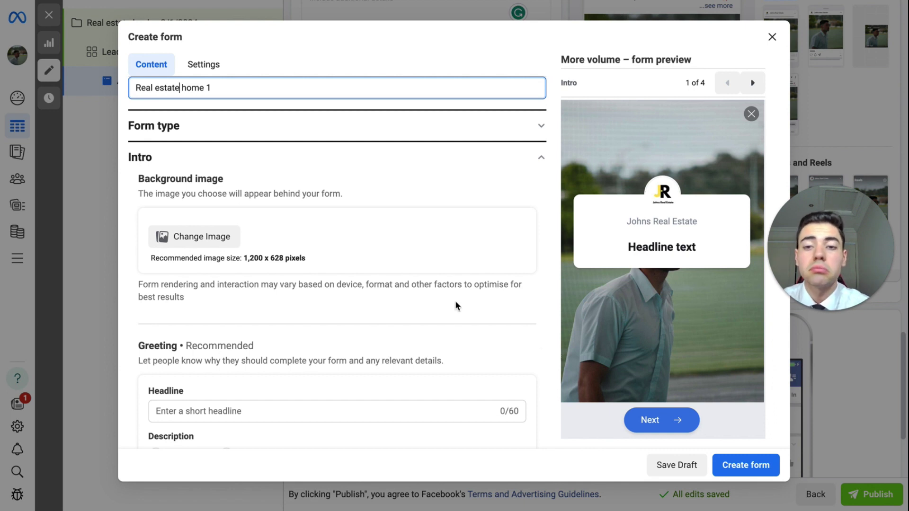
# - Set the intro greeting's headline to "What you need to know before buying your first home"
pyautogui.scroll(-2, 448, 208)
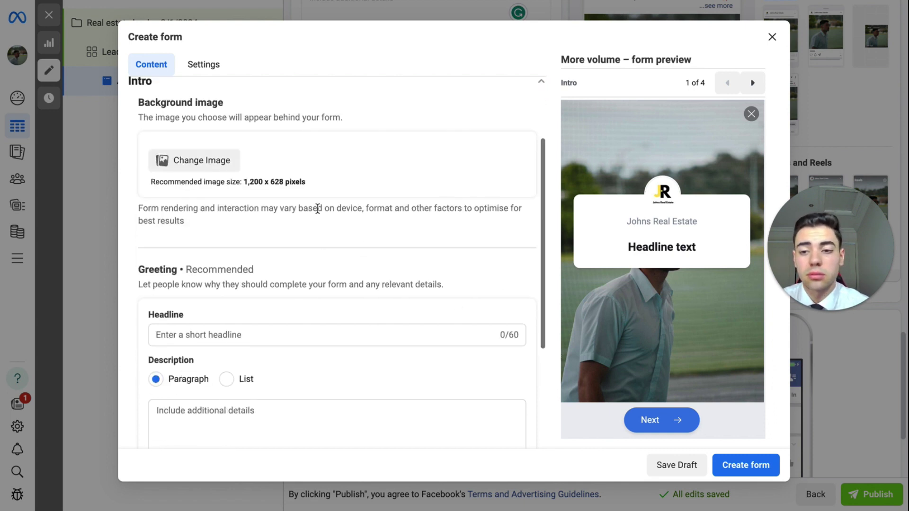
pyautogui.scroll(1, 318, 204)
pyautogui.scroll(-1, 318, 204)
pyautogui.click(256, 355)
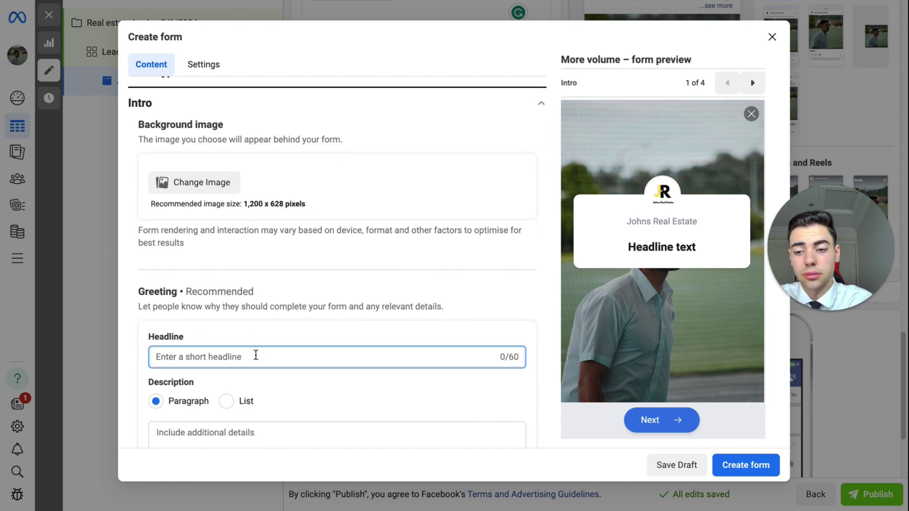
pyautogui.write('How to make buying')
pyautogui.write(' your first home')
pyautogui.write(' a breeze with this')
pyautogui.moveTo(368, 357); pyautogui.dragTo(134, 362)
pyautogui.press('BackSpace')
pyautogui.write('What you need to know before buying your first home')
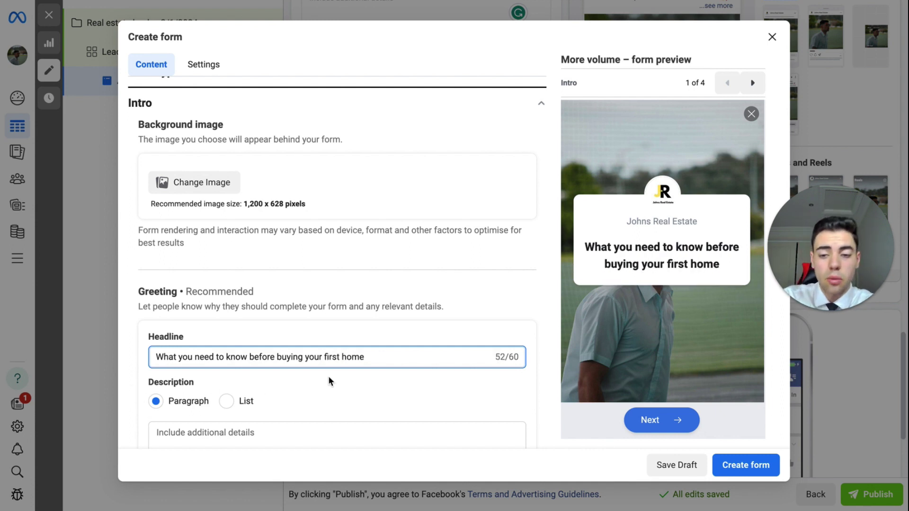
# - Set the greeting's paragraph description to 'Fill out this short survey and I"ll personally help you make the right decision'
pyautogui.scroll(-3, 330, 381)
pyautogui.click(326, 350)
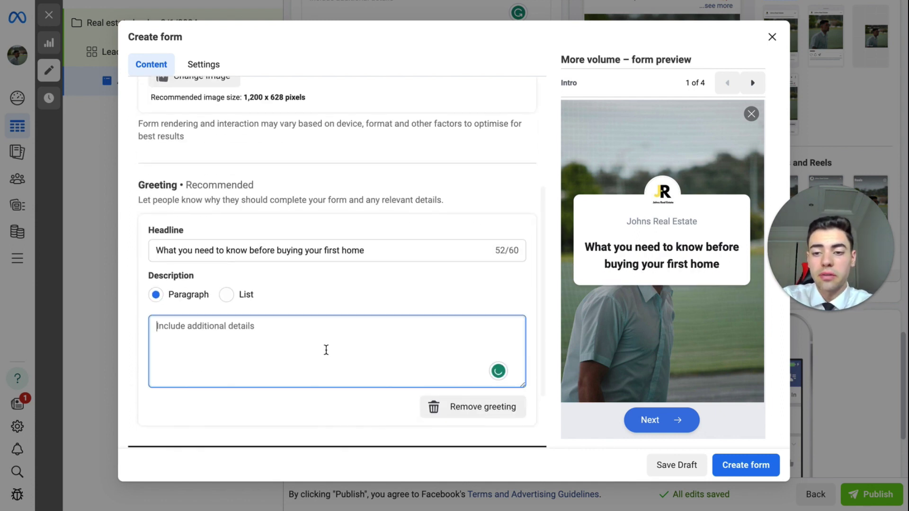
pyautogui.write('Fil')
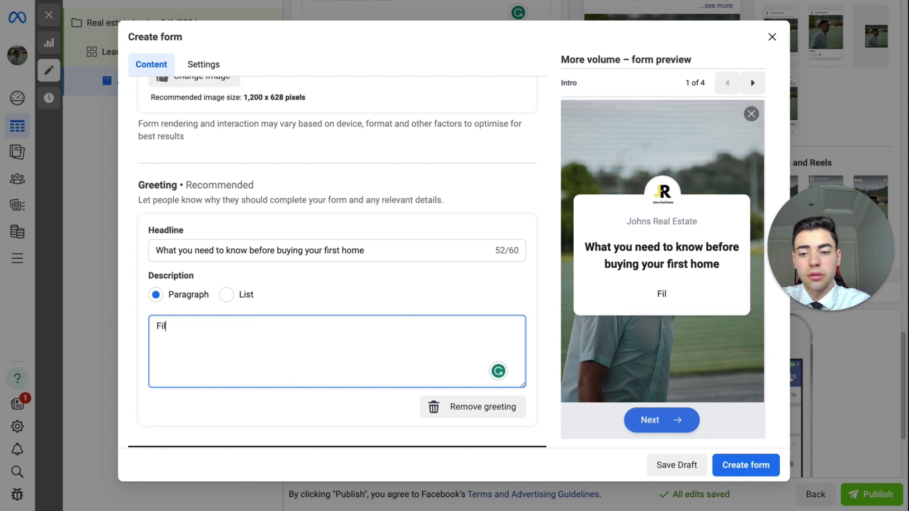
pyautogui.write('l out this short survey and I\'ll out this short survey and I"ll')
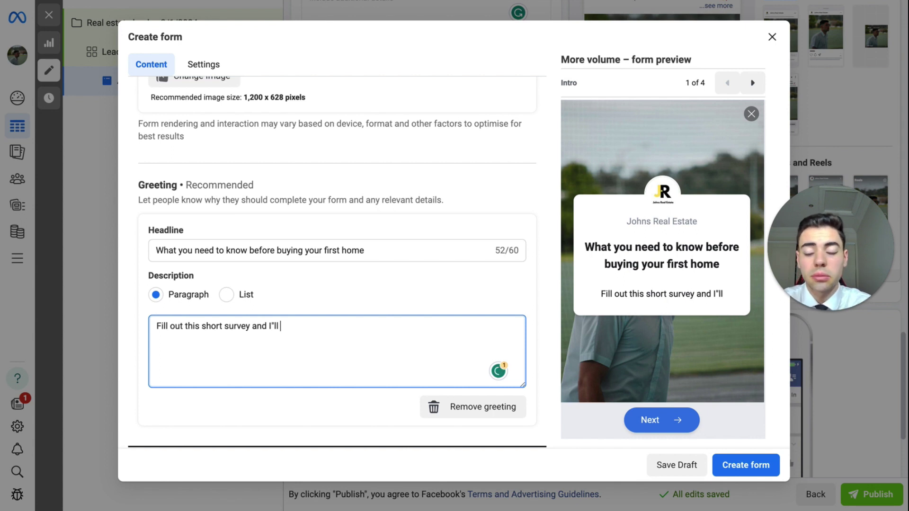
pyautogui.write('perosnally')
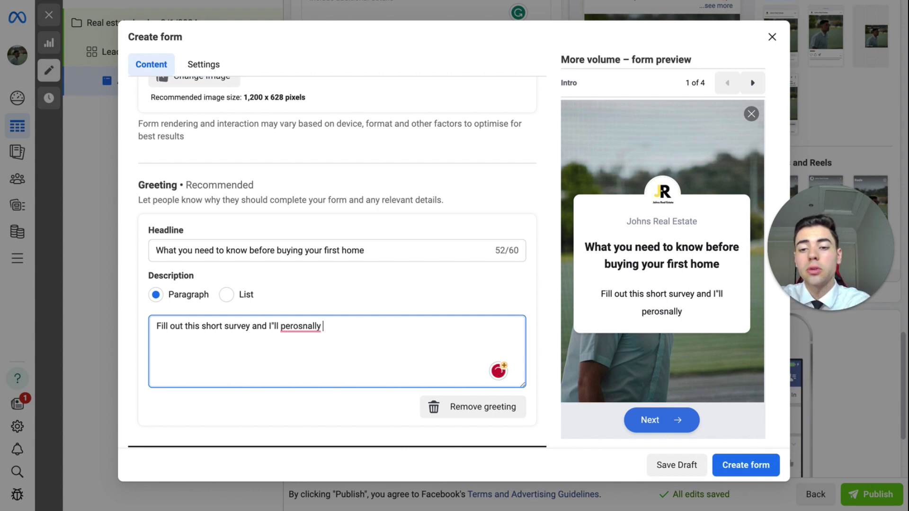
pyautogui.write(' help you make the right decision')
pyautogui.scroll(-1, 334, 299)
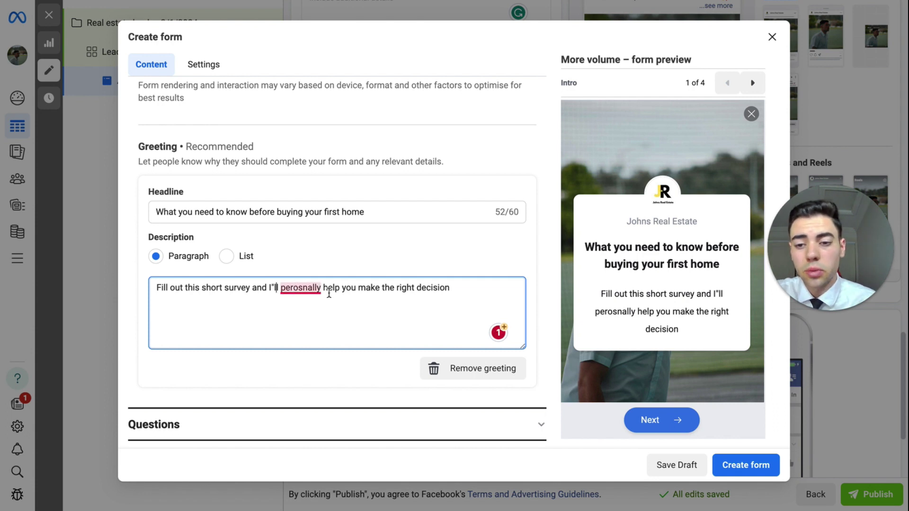
pyautogui.click(308, 294)
# - Add Phone number to the form's prefill questions and reorder the fields so Full name comes before Email
pyautogui.scroll(-1, 329, 303)
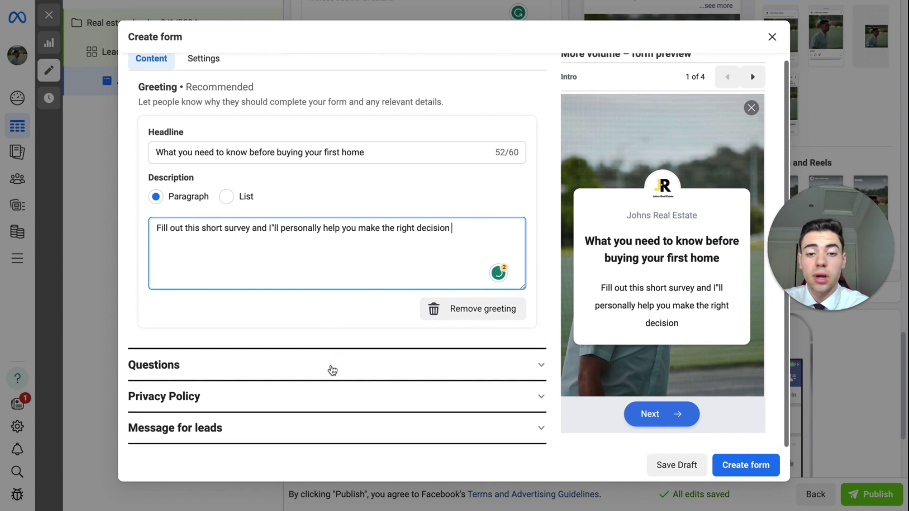
pyautogui.click(331, 365)
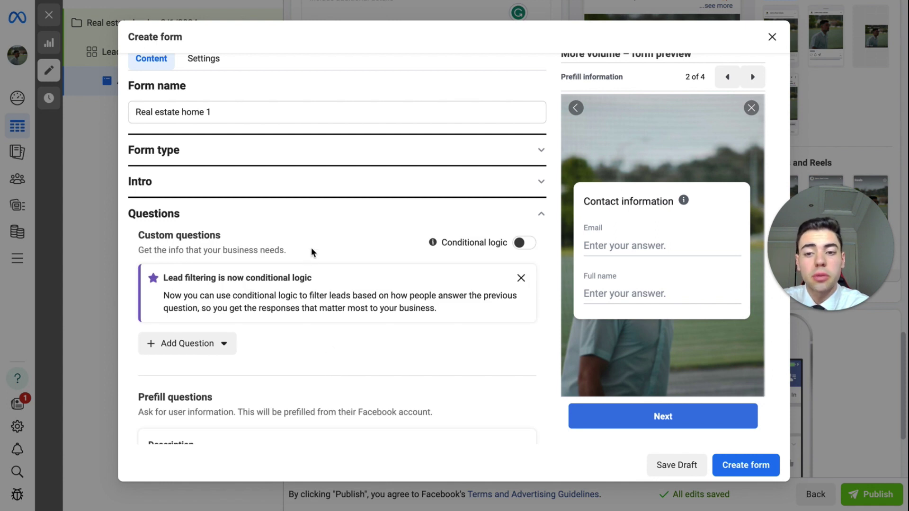
pyautogui.scroll(-3, 194, 349)
pyautogui.scroll(2, 194, 349)
pyautogui.scroll(-3, 194, 349)
pyautogui.scroll(-3, 192, 343)
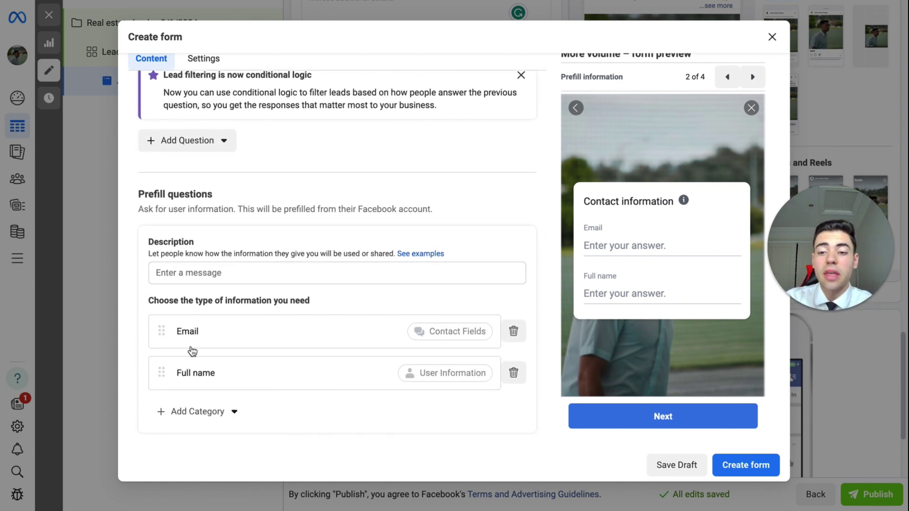
pyautogui.click(176, 413)
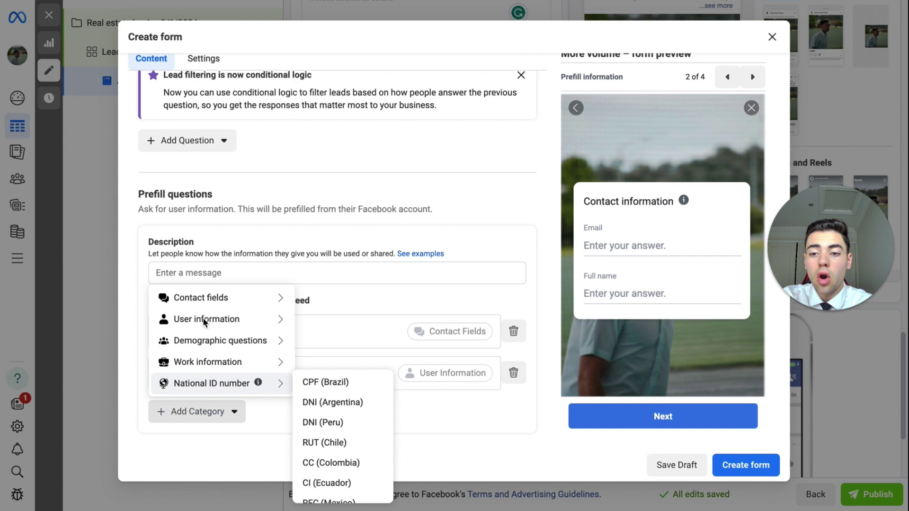
pyautogui.moveTo(222, 299)
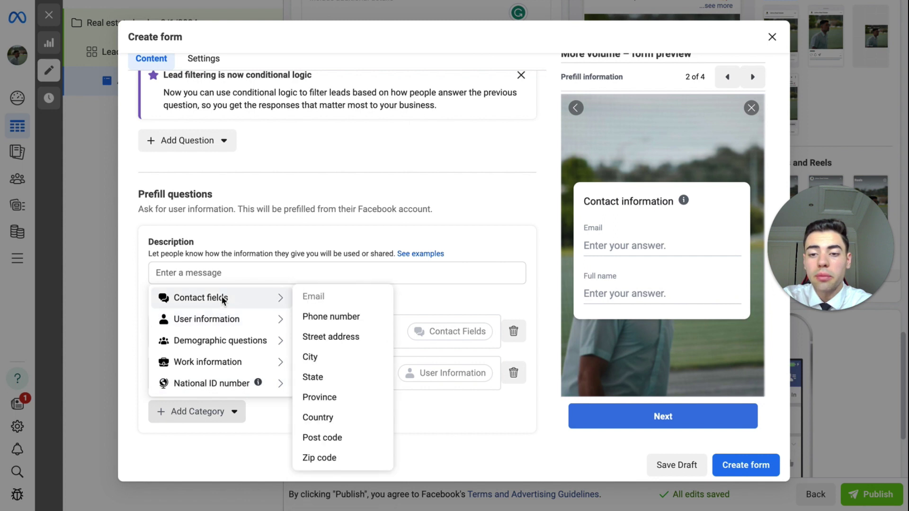
pyautogui.click(317, 317)
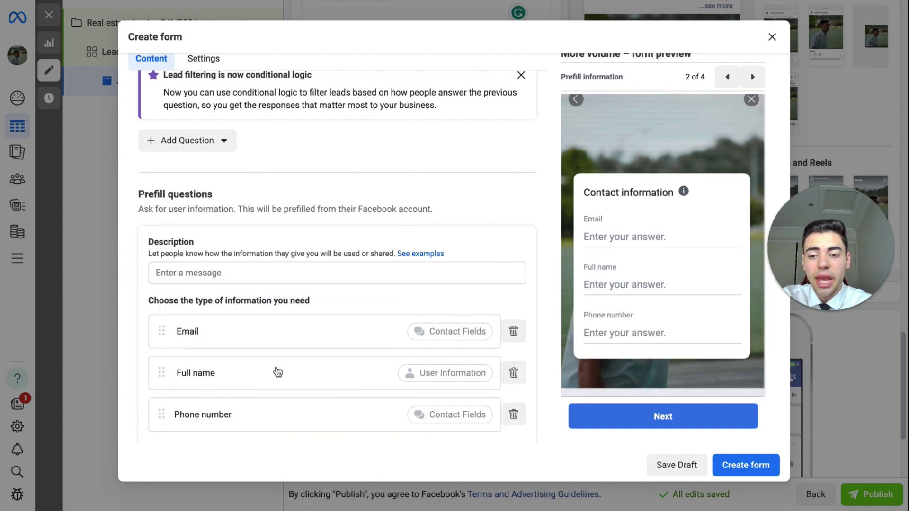
pyautogui.moveTo(164, 331); pyautogui.dragTo(160, 380)
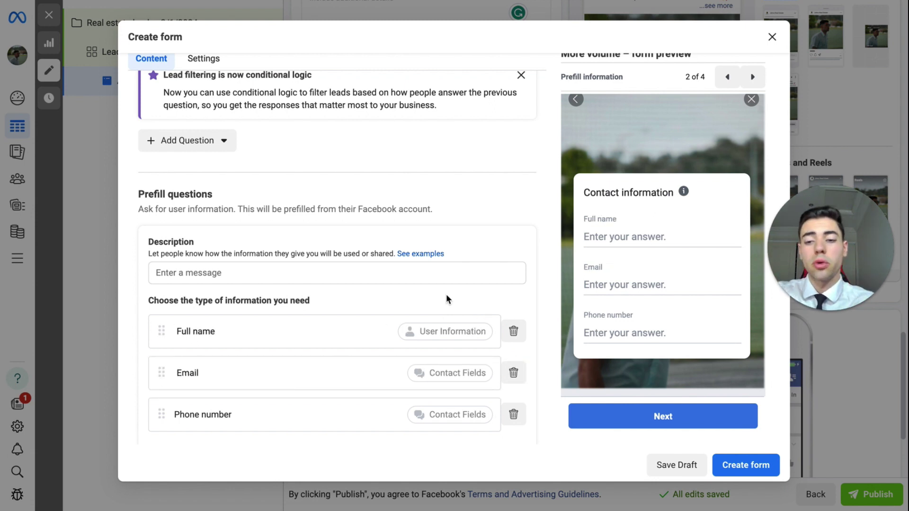
# - Set the prefill questions' description to "Please enter your information so i can personally send you some recommendations"
pyautogui.scroll(-3, 298, 318)
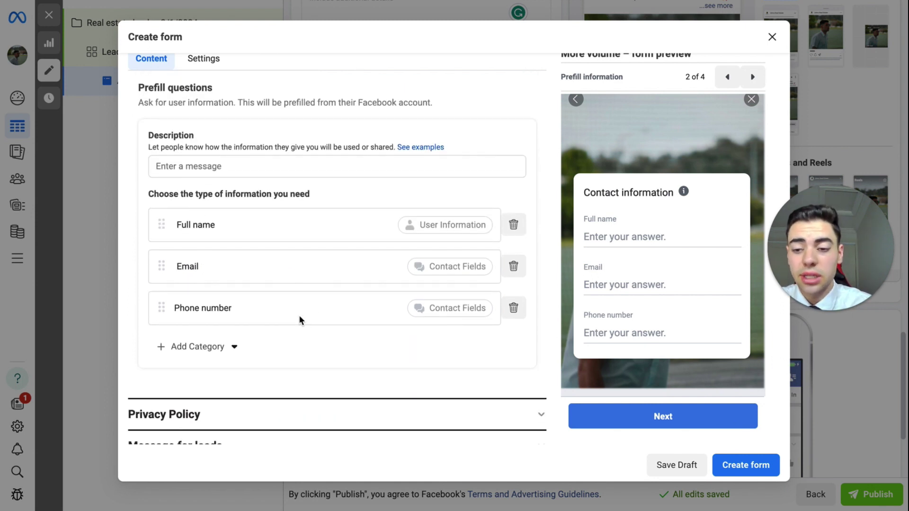
pyautogui.scroll(-1, 299, 316)
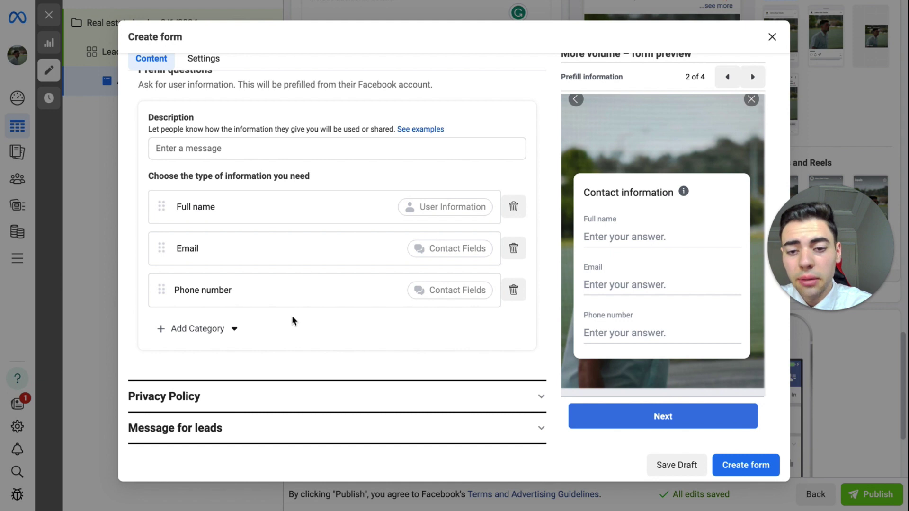
pyautogui.click(275, 150)
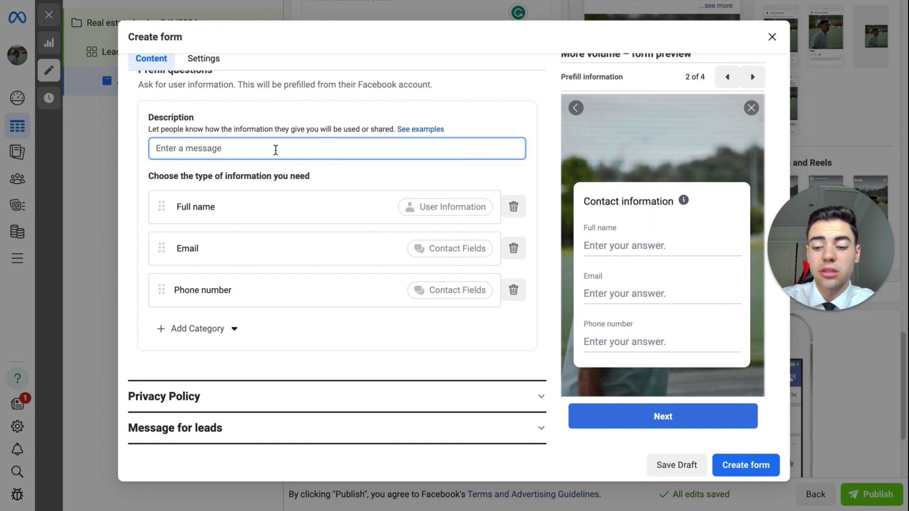
pyautogui.write('Please enter your infor')
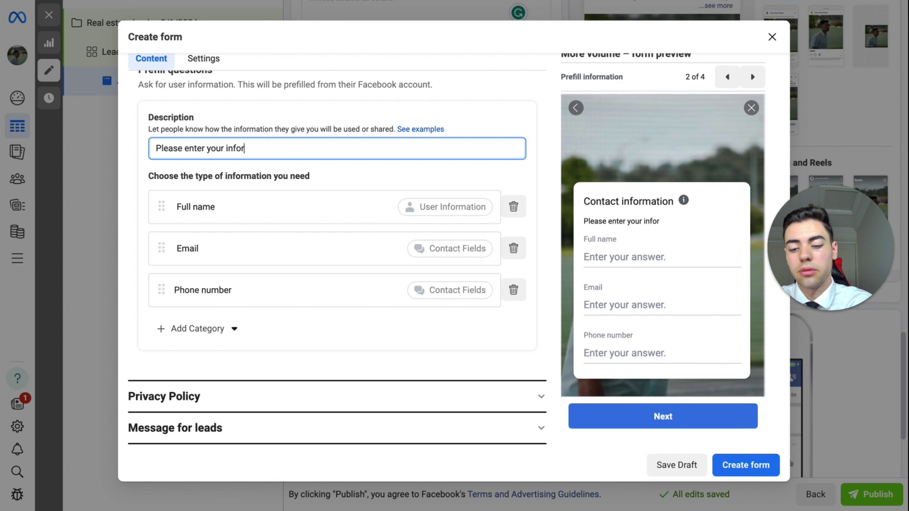
pyautogui.write('mation so i can persoa')
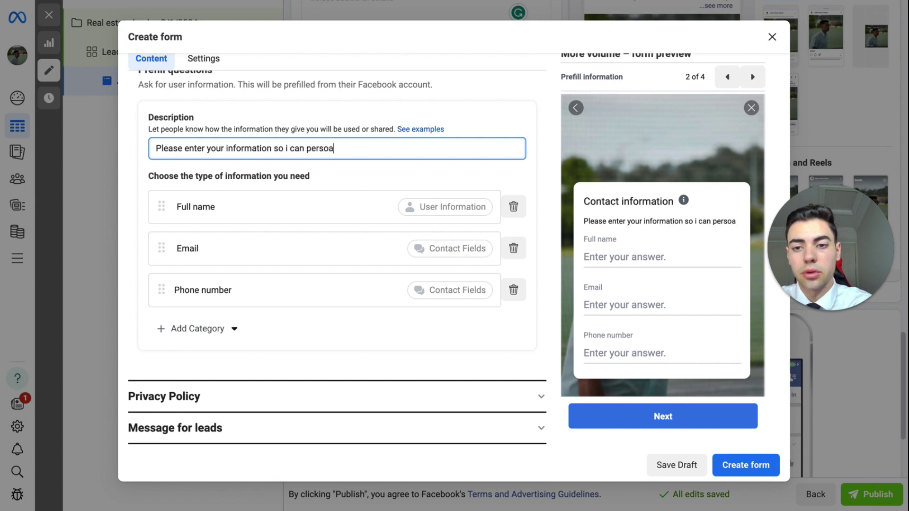
pyautogui.press('BackSpace')
pyautogui.write('nally send you some recommendations')
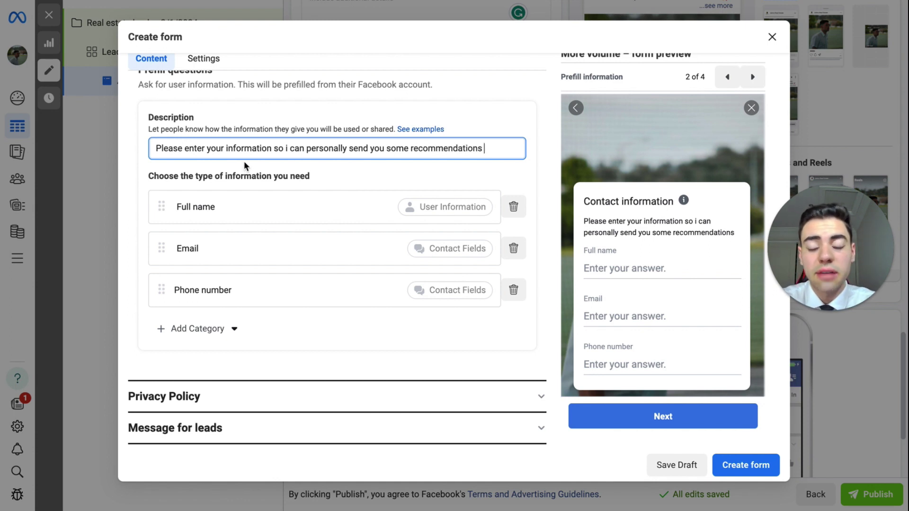
pyautogui.click(143, 181)
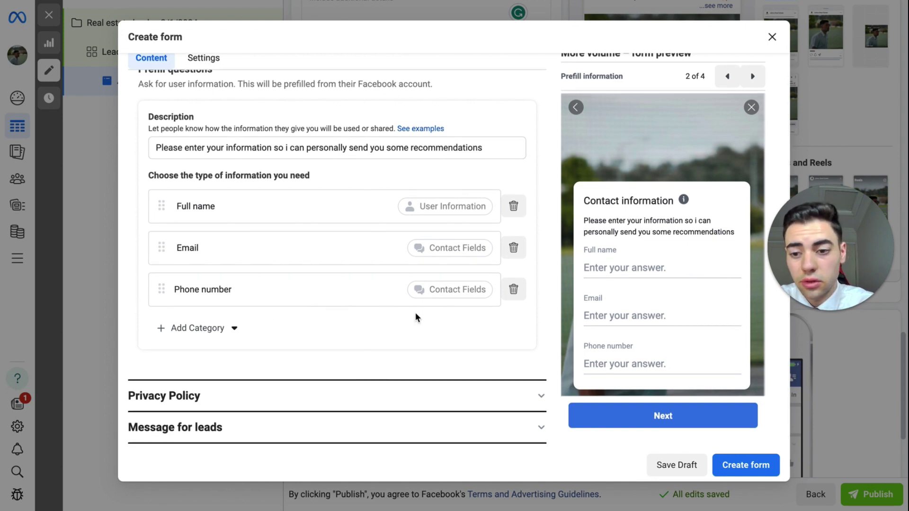
# - Add a multiple-choice custom question "How much is your home budget?" with the answers 500k+ and 600k+
pyautogui.scroll(4, 416, 312)
pyautogui.scroll(3, 416, 312)
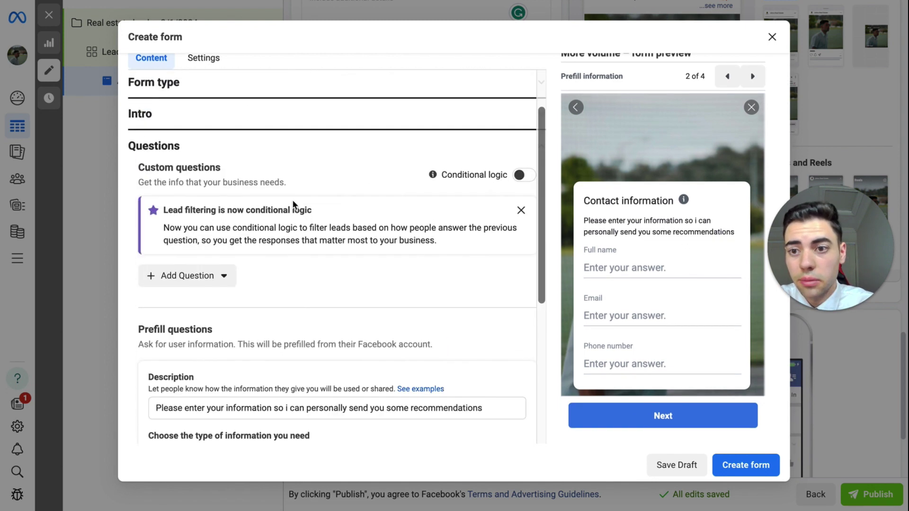
pyautogui.click(202, 279)
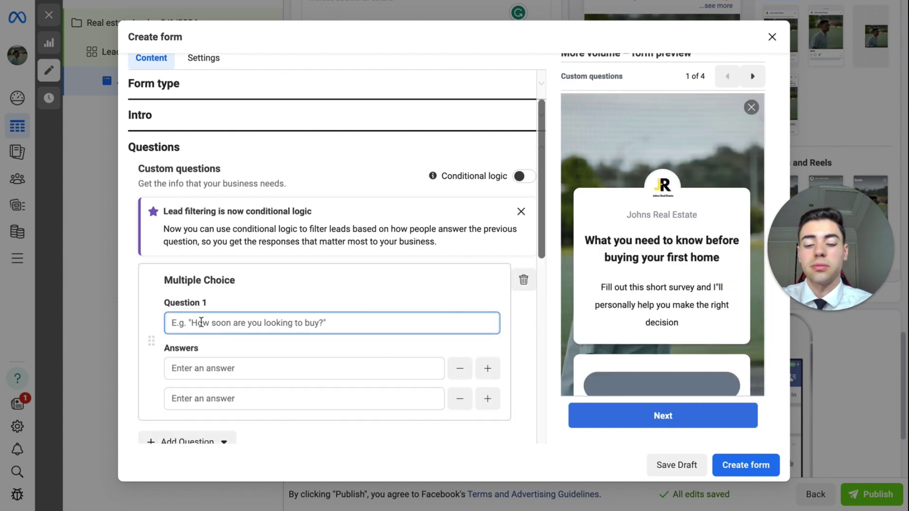
pyautogui.write('How')
pyautogui.scroll(-2, 639, 303)
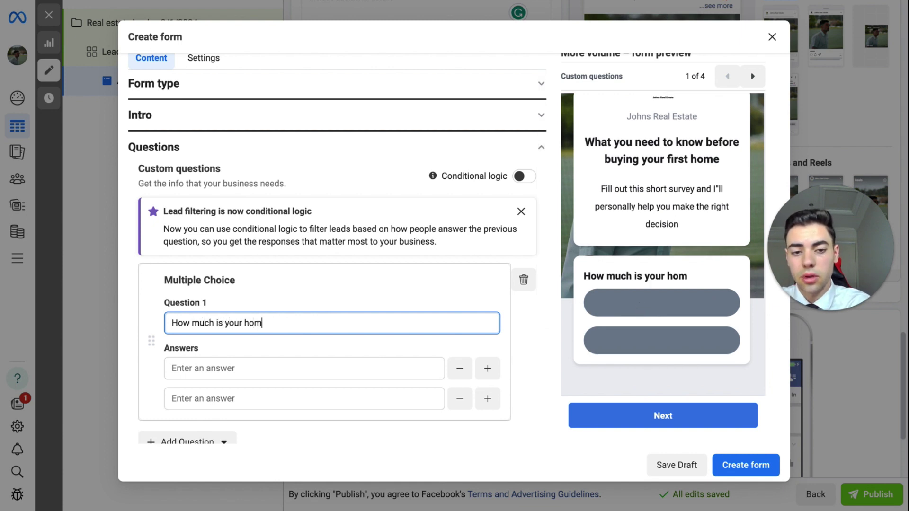
pyautogui.write('much is your home budget')
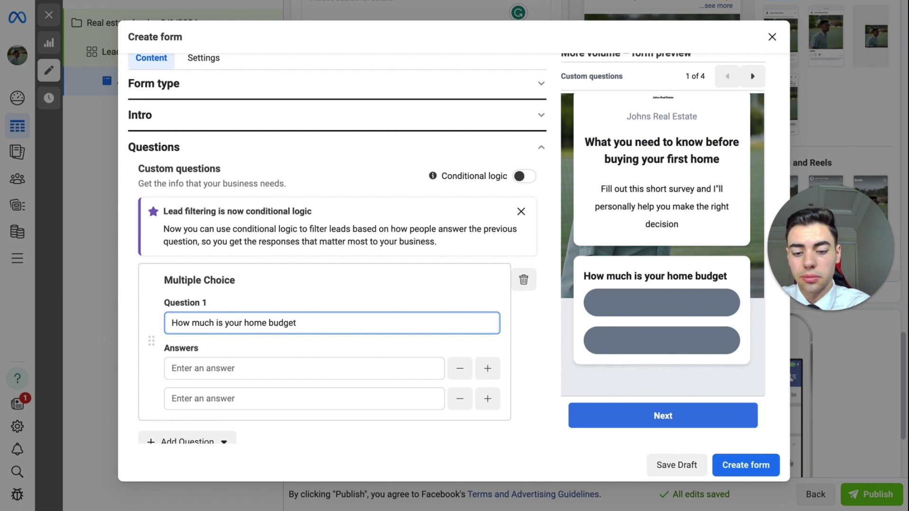
pyautogui.write('?')
pyautogui.press('Tab')
pyautogui.write('500')
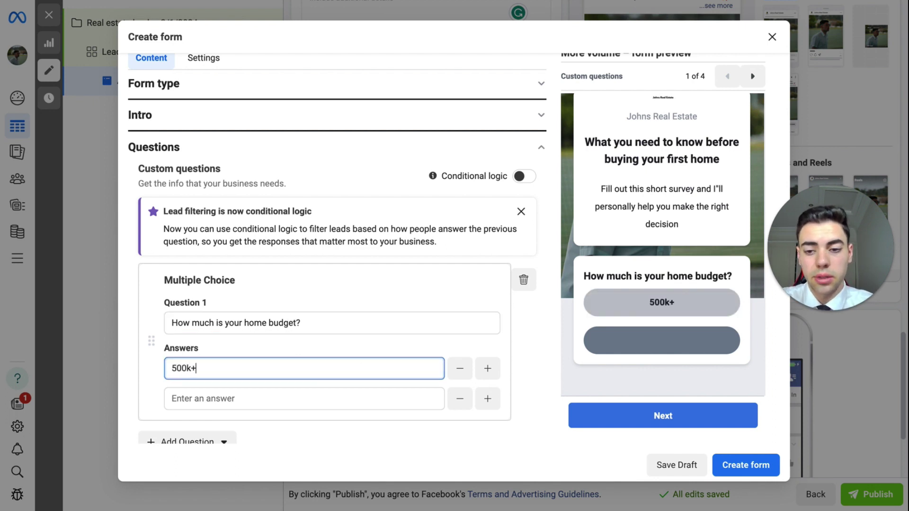
pyautogui.press('Tab')
pyautogui.write('600')
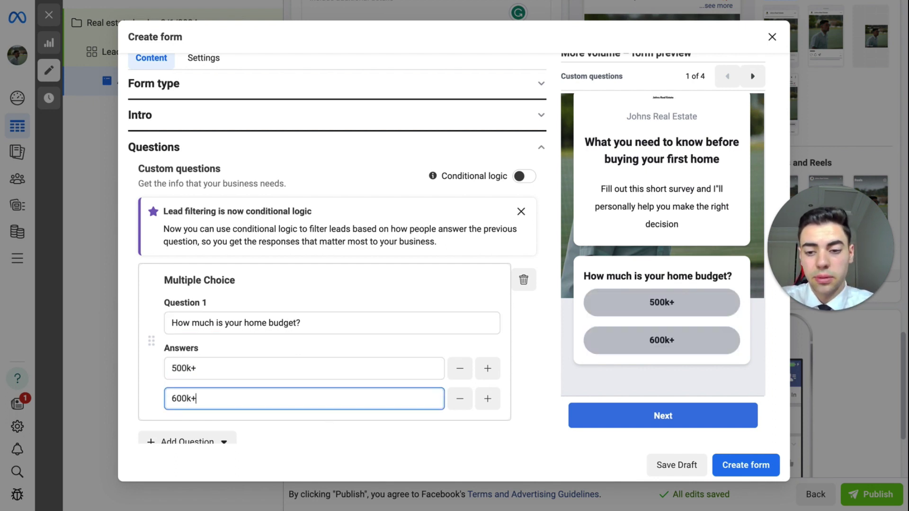
# - Add a third answer, 700k+, to the home budget question
pyautogui.scroll(-1, 313, 372)
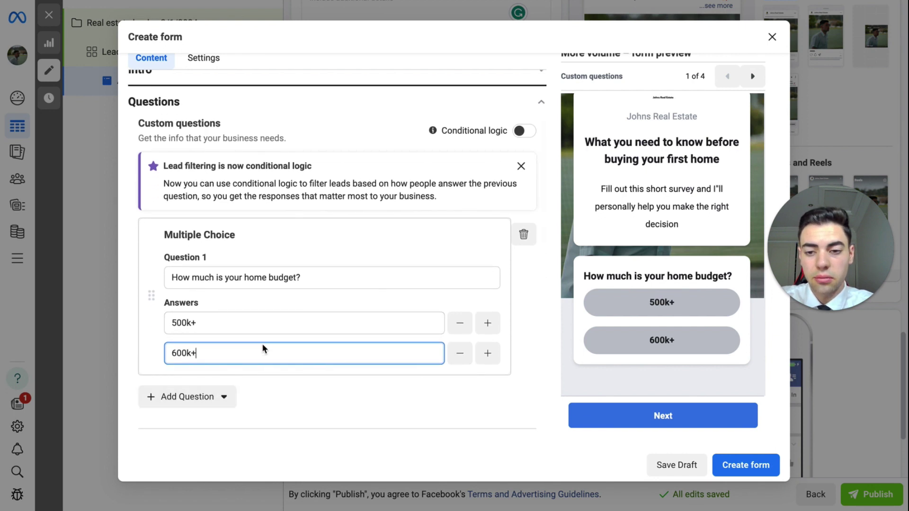
pyautogui.click(487, 353)
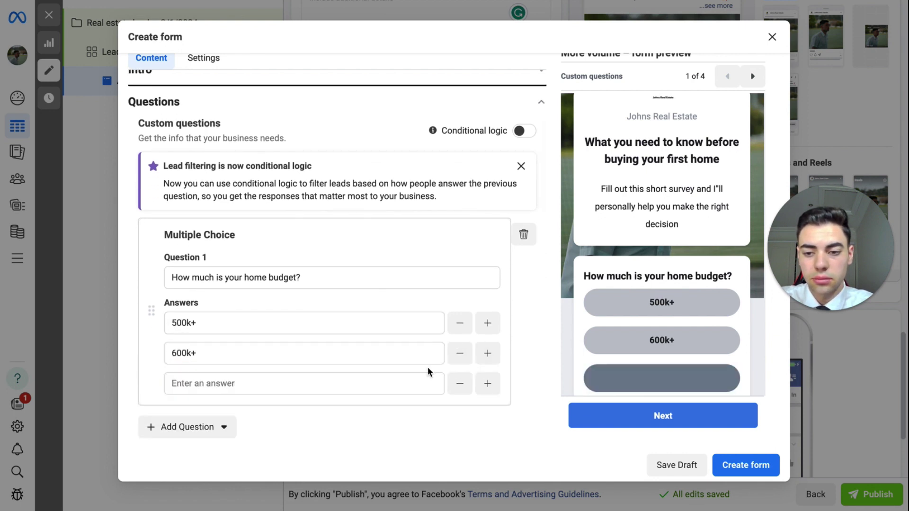
pyautogui.write('700L')
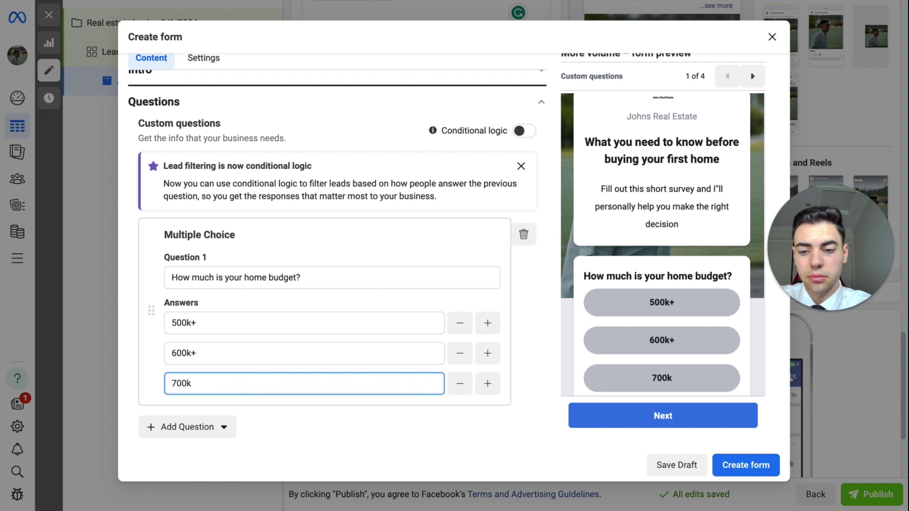
pyautogui.write('+')
pyautogui.click(203, 425)
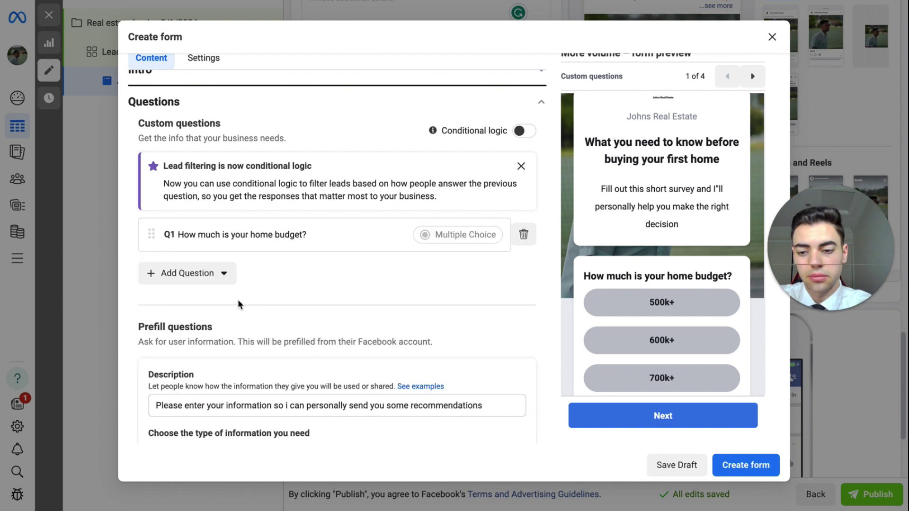
pyautogui.click(221, 278)
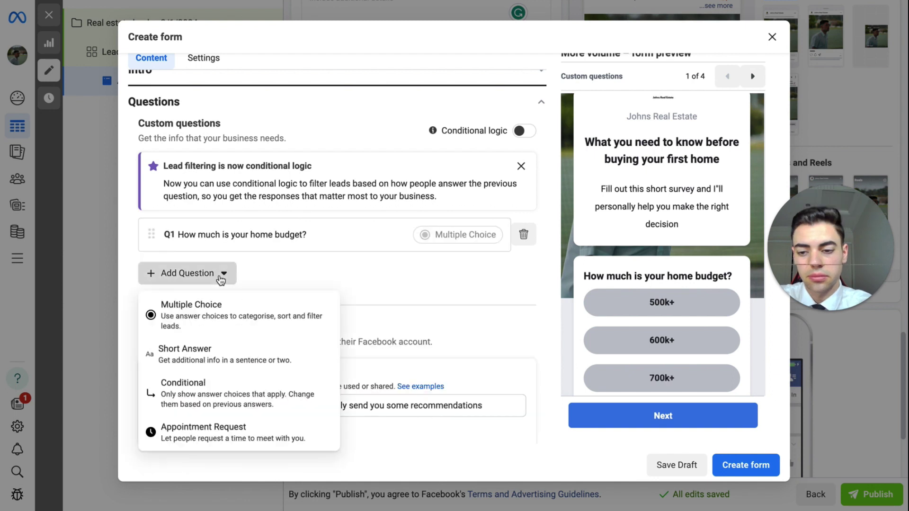
pyautogui.click(227, 360)
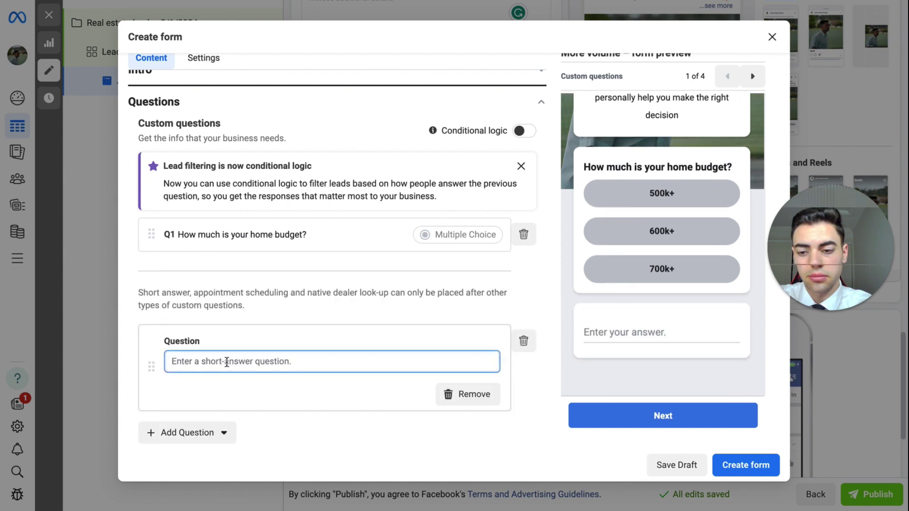
pyautogui.scroll(-1, 291, 314)
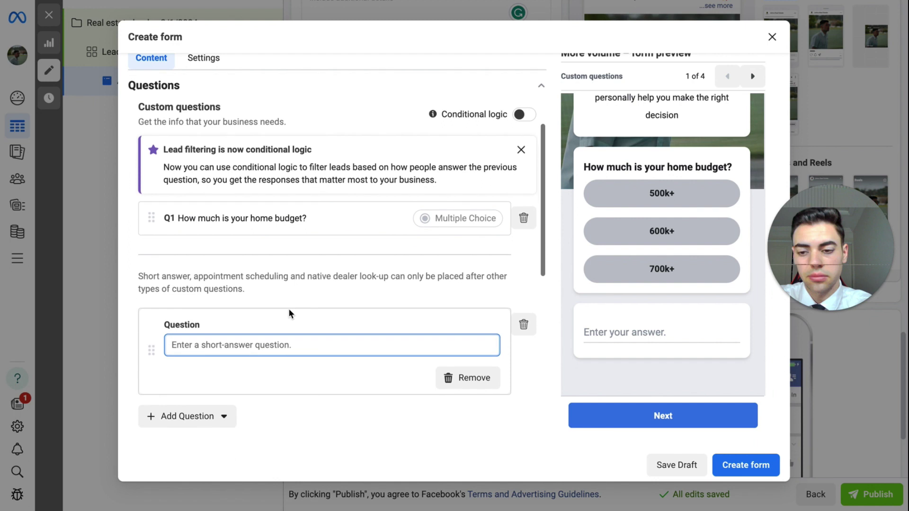
pyautogui.write('What area')
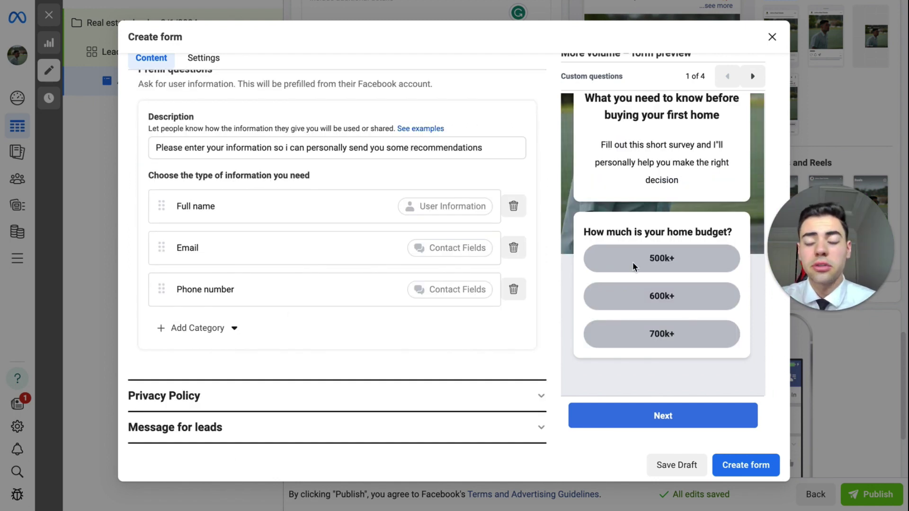
# - Review the form's available custom question types, its prefill questions and the Privacy Policy link and disclaimer fields
pyautogui.scroll(1, 235, 330)
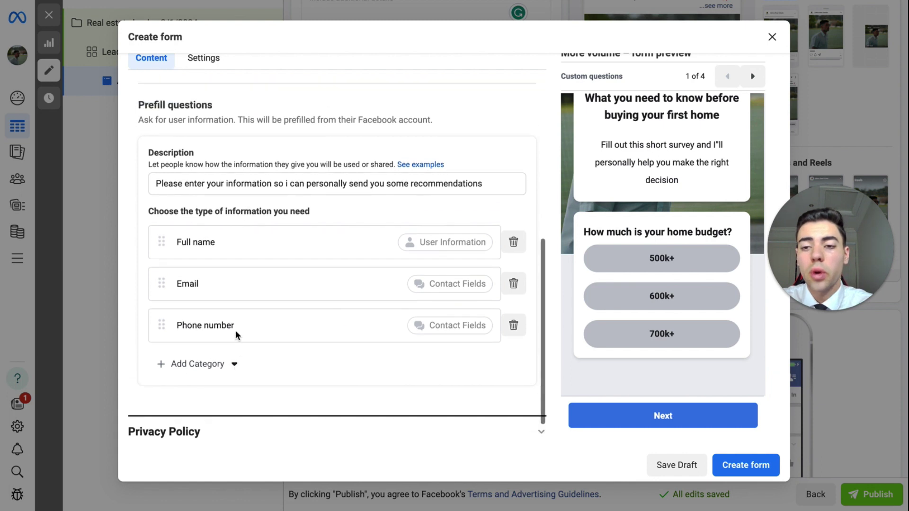
pyautogui.scroll(4, 235, 330)
pyautogui.click(223, 242)
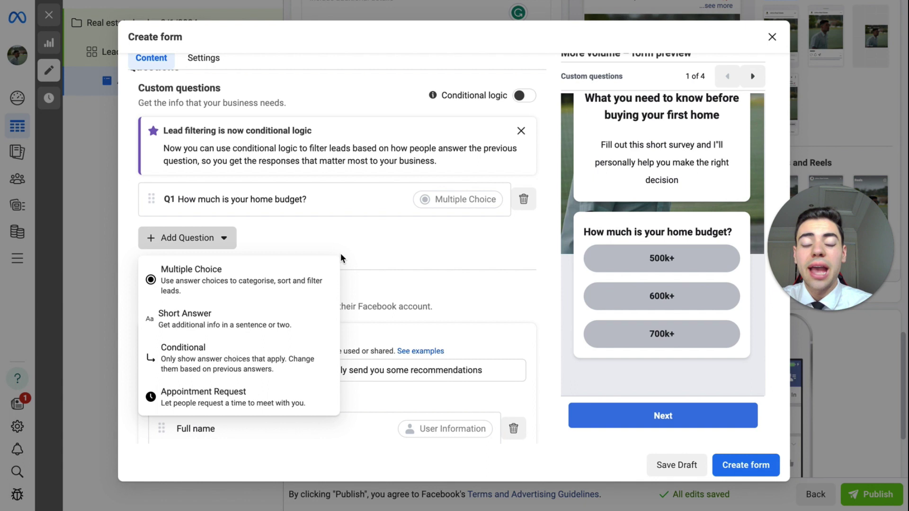
pyautogui.click(219, 239)
pyautogui.scroll(-1, 219, 239)
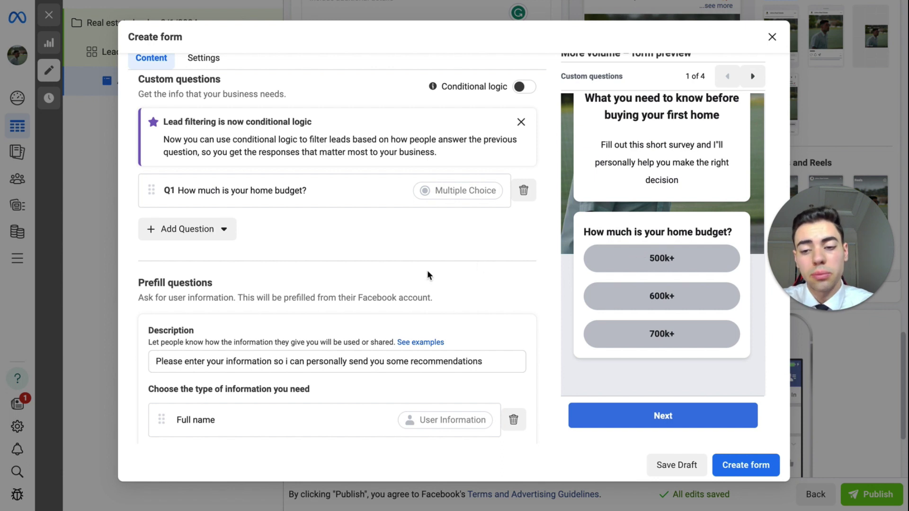
pyautogui.scroll(-5, 427, 272)
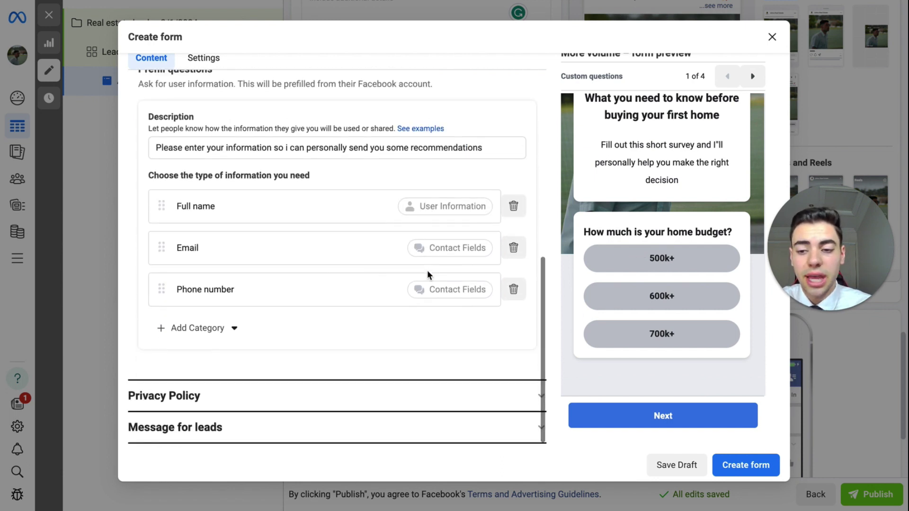
pyautogui.click(223, 395)
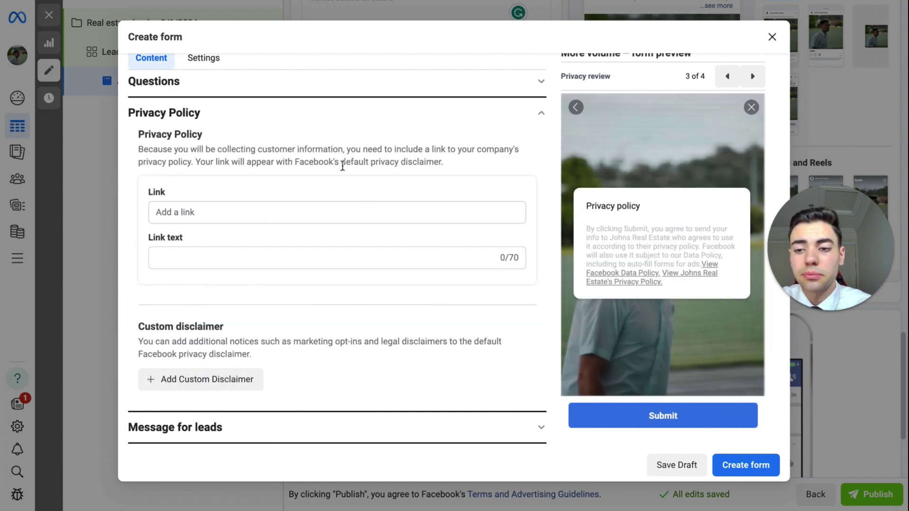
pyautogui.click(542, 114)
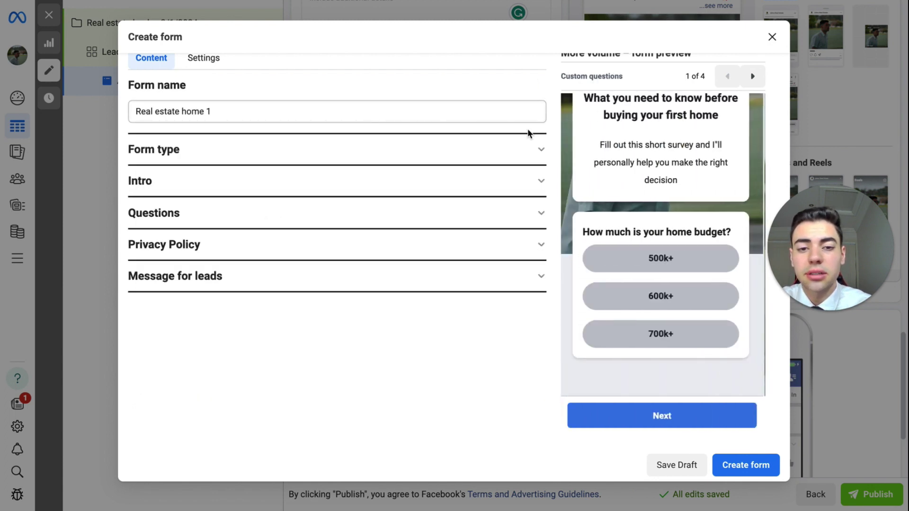
# - Change the description of the form's message for leads to "You can will recieve an email shortly"
pyautogui.click(396, 282)
pyautogui.scroll(-2, 376, 311)
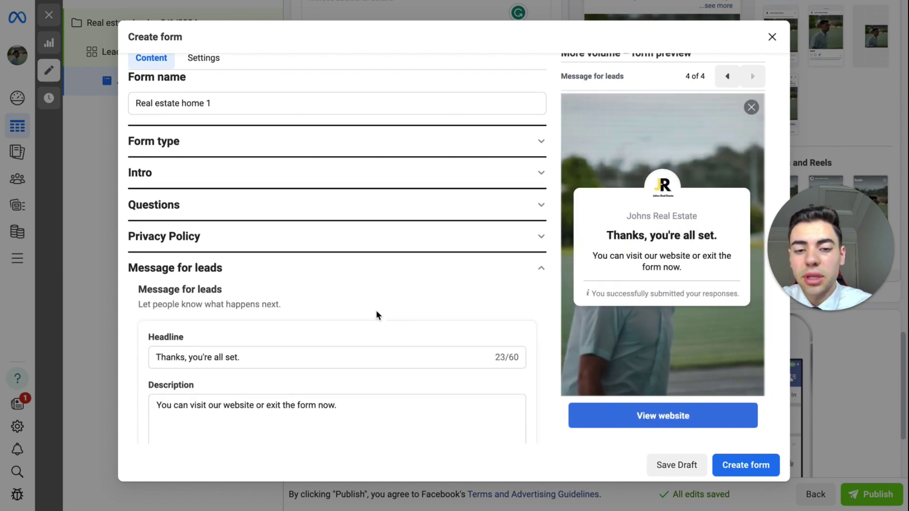
pyautogui.click(305, 297)
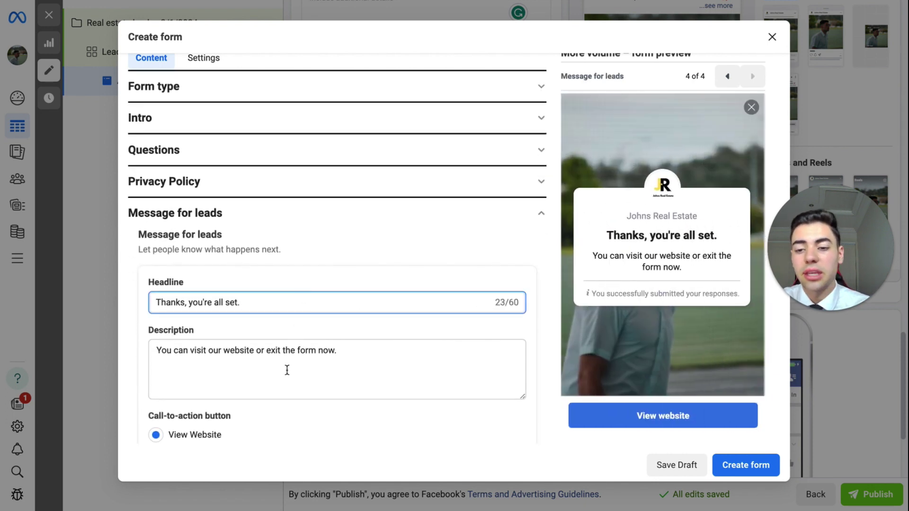
pyautogui.click(204, 350)
pyautogui.hotkey('shift', 'End')
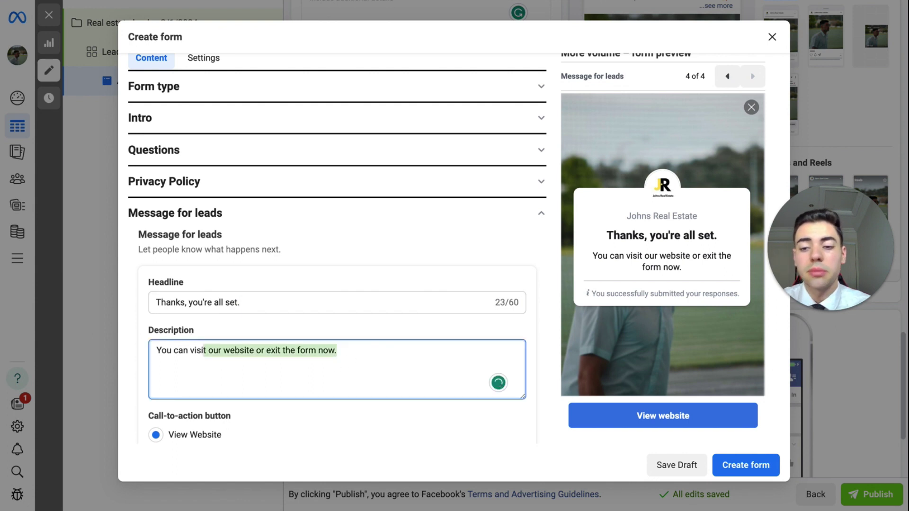
pyautogui.press('BackSpace')
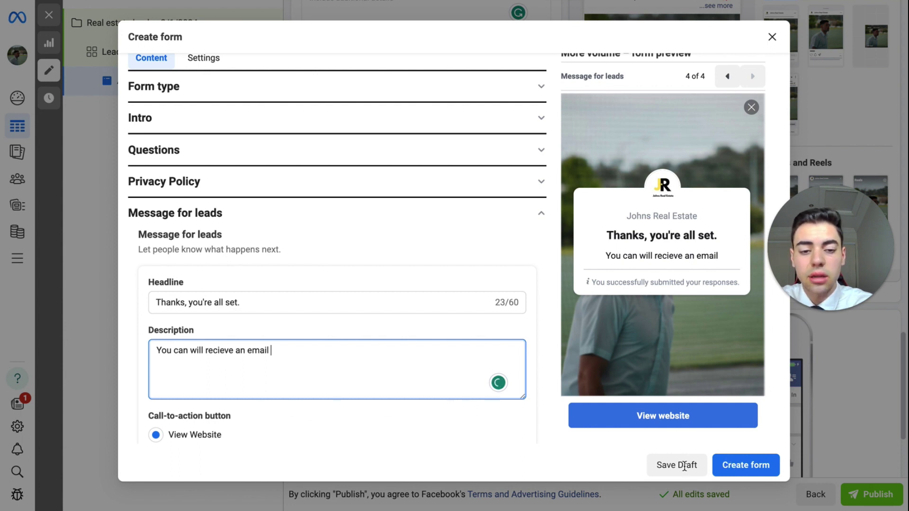
pyautogui.write('shortly')
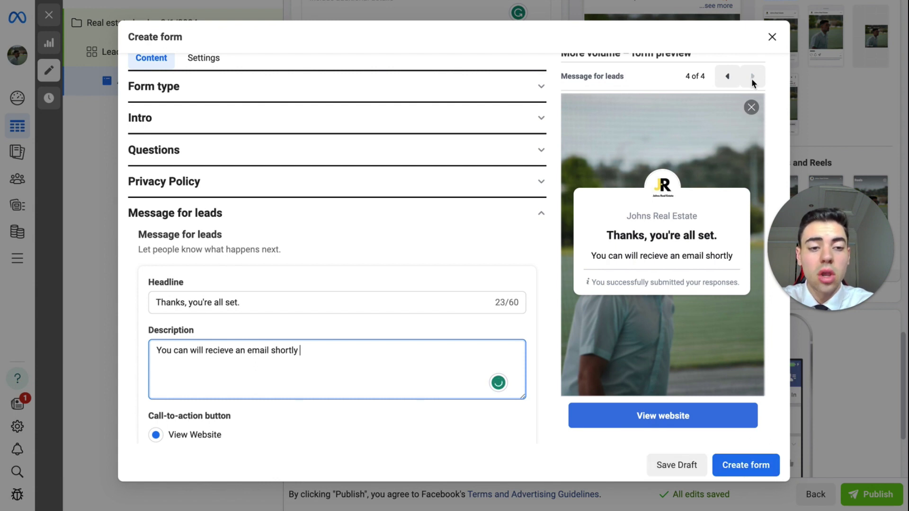
# - Save the lead form as a draft and return to the ad's settings
pyautogui.click(771, 38)
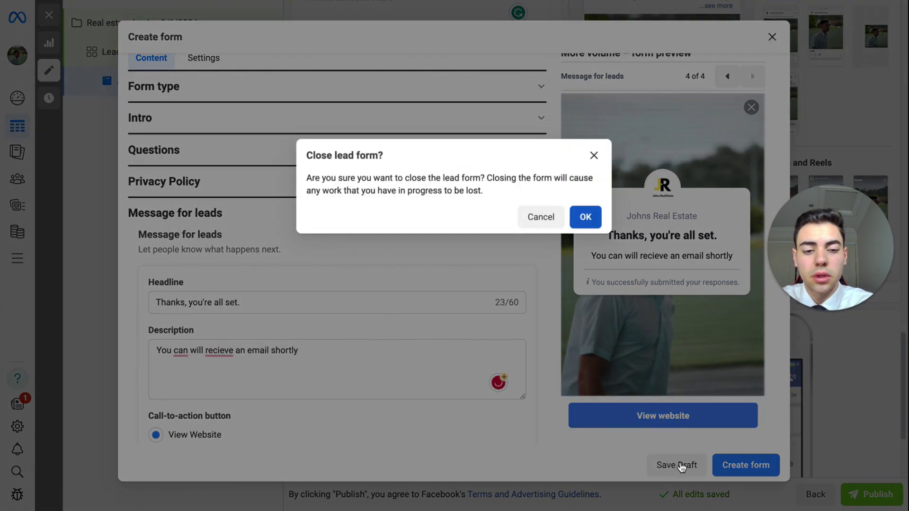
pyautogui.press('Escape')
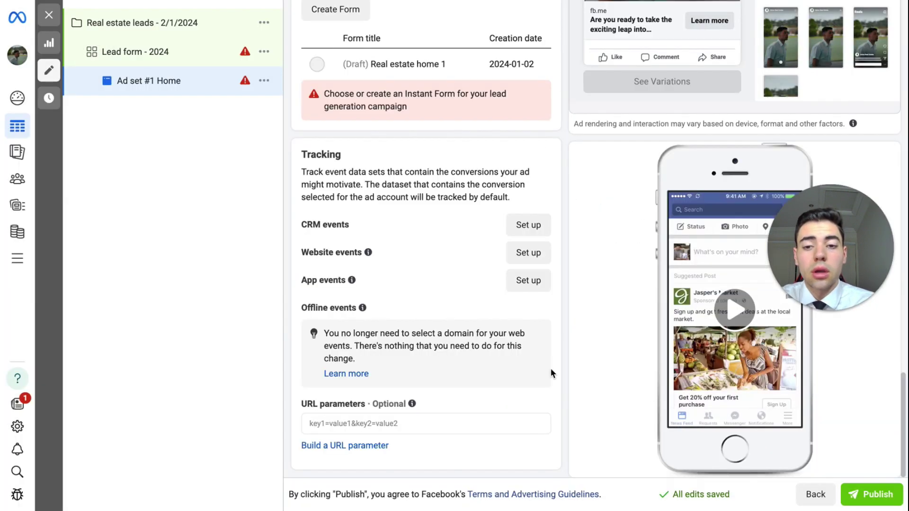
pyautogui.moveTo(779, 209); pyautogui.dragTo(401, 180)
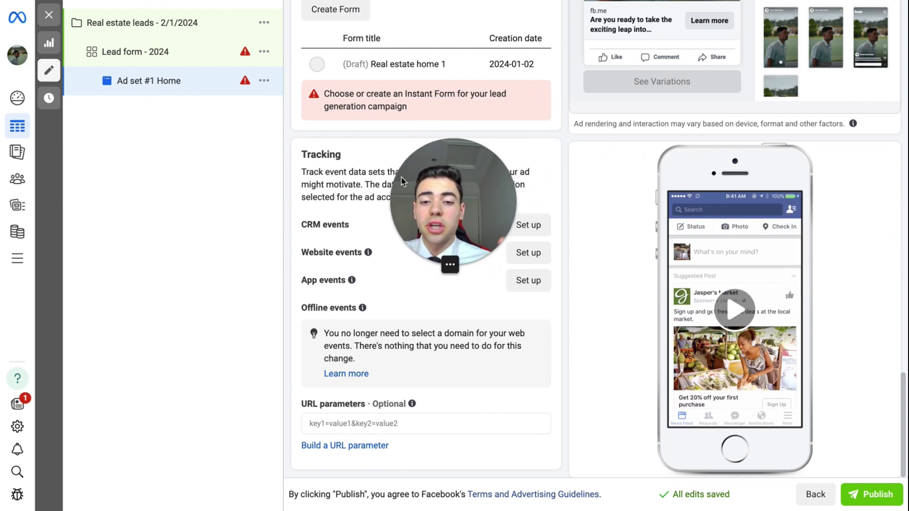